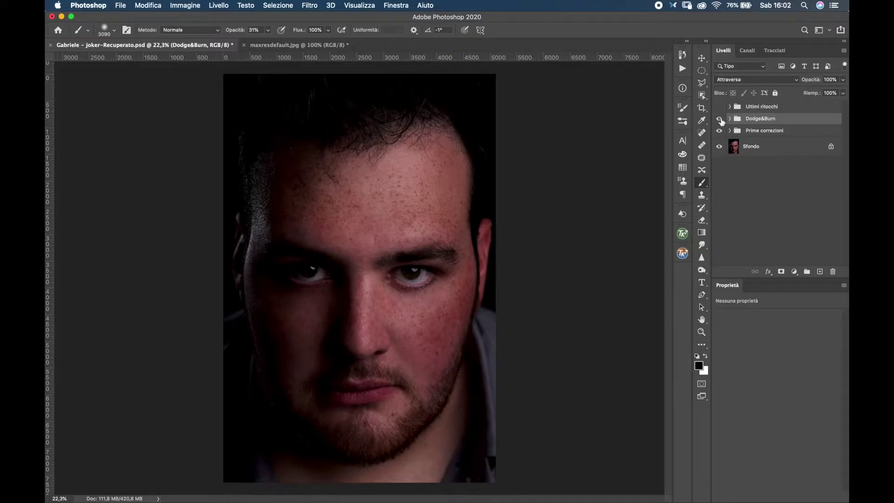
{"action": "left_click_drag", "start_coordinate": [720, 120], "coordinate": [741, 146]}
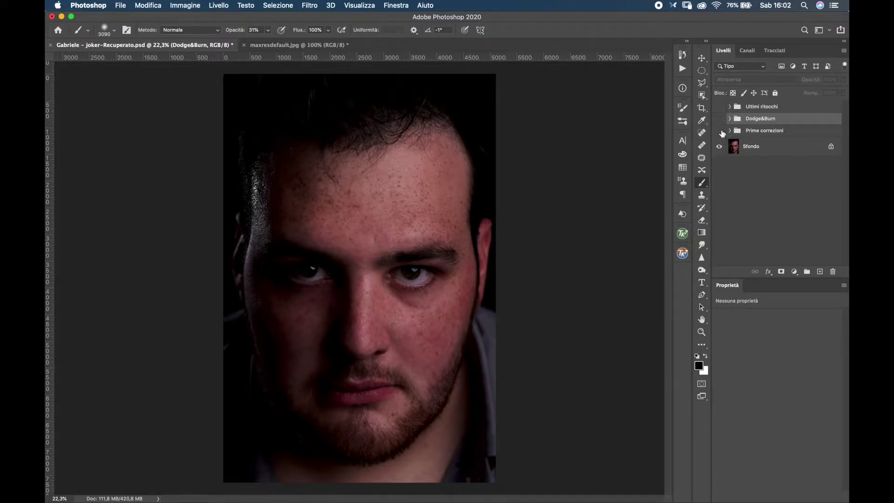
{"action": "left_click", "coordinate": [720, 132]}
{"action": "left_click", "coordinate": [720, 132]}
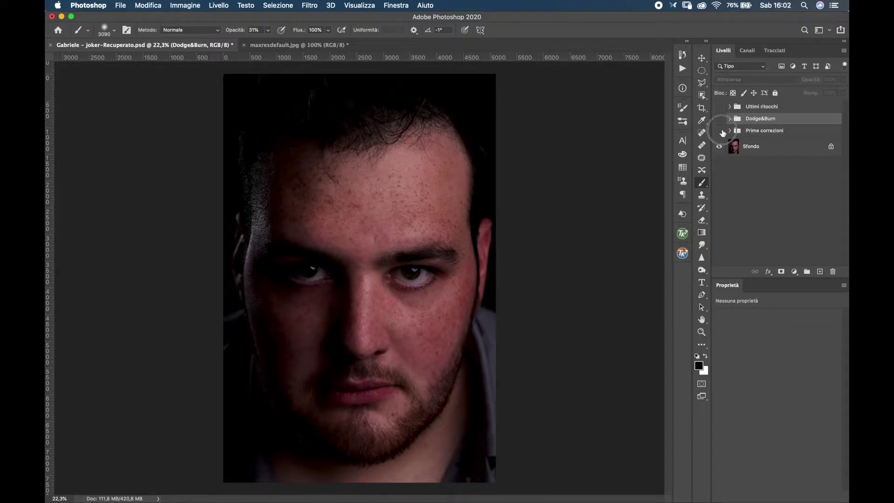
{"action": "left_click", "coordinate": [721, 132]}
{"action": "left_click", "coordinate": [719, 119]}
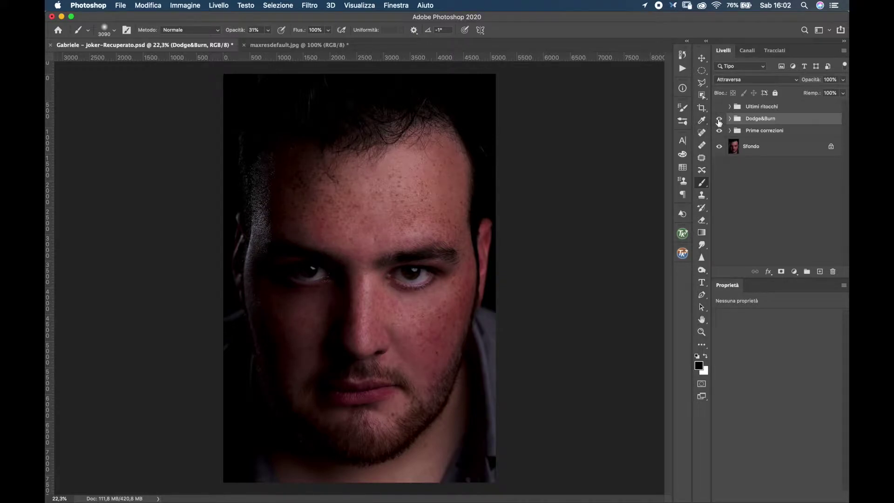
{"action": "left_click", "coordinate": [719, 131]}
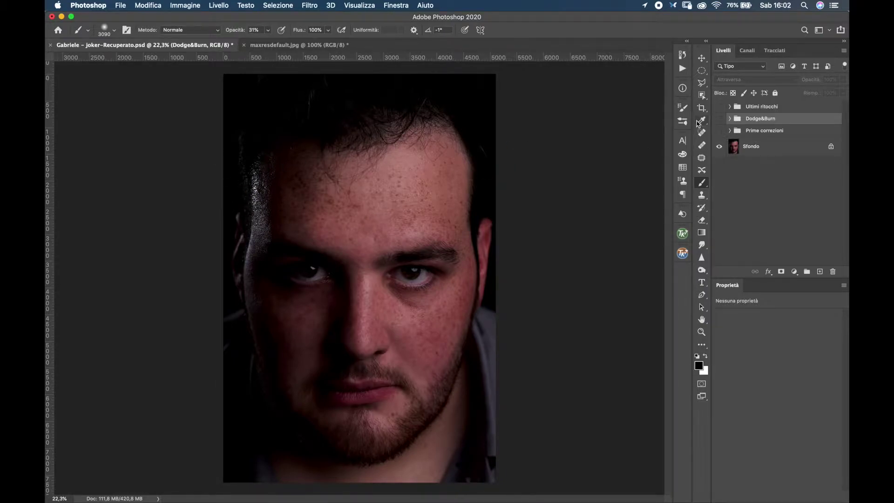
{"action": "left_click", "coordinate": [720, 132]}
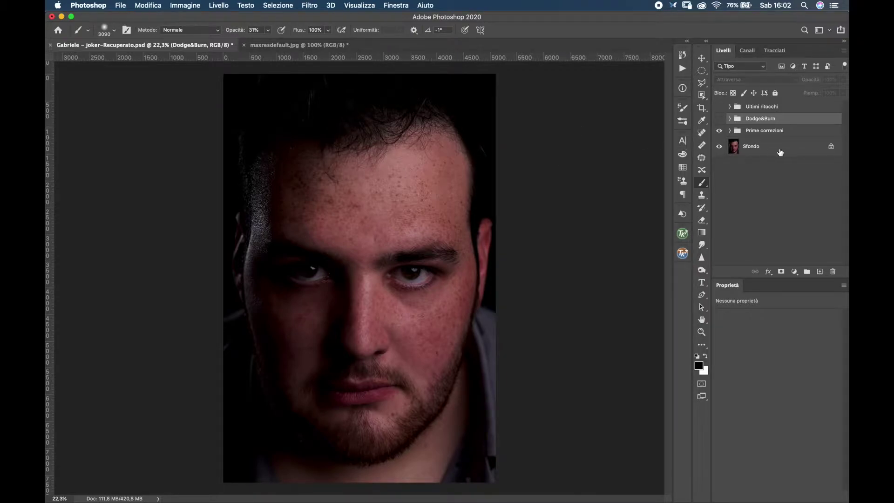
{"action": "left_click", "coordinate": [719, 119]}
{"action": "left_click", "coordinate": [719, 119]}
{"action": "left_click", "coordinate": [719, 119]}
{"action": "left_click", "coordinate": [720, 120]}
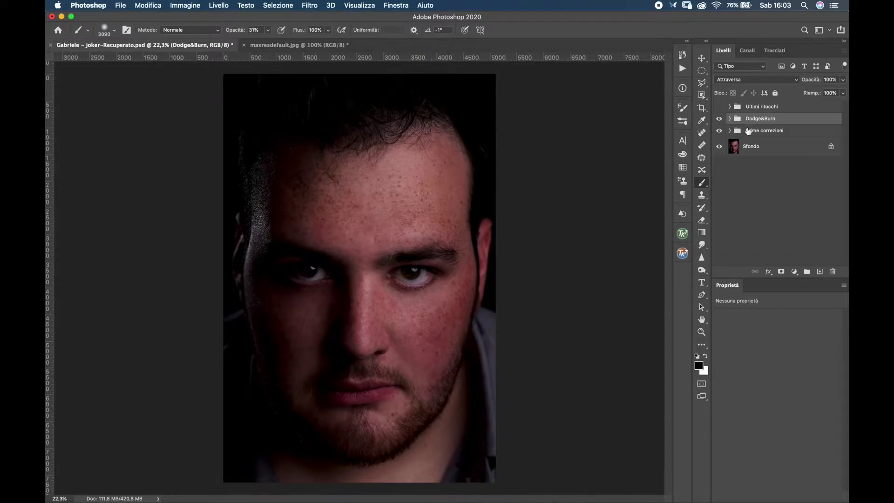
{"action": "left_click", "coordinate": [719, 120]}
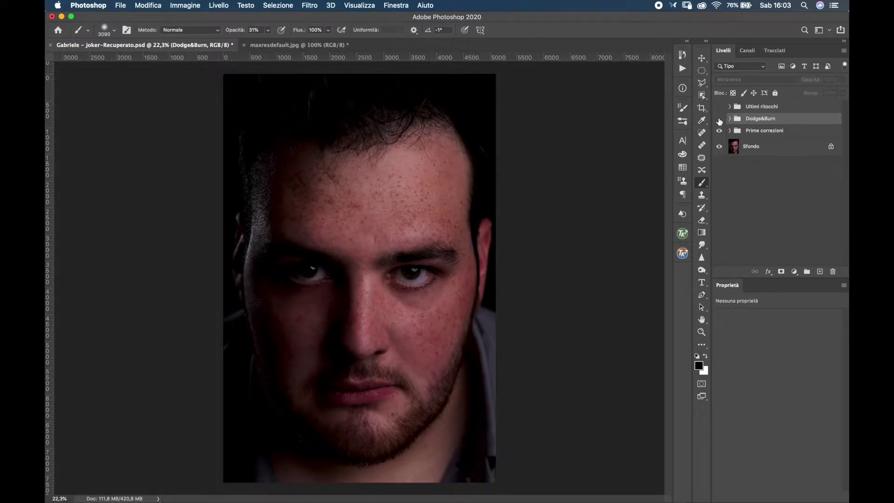
{"action": "left_click", "coordinate": [719, 120]}
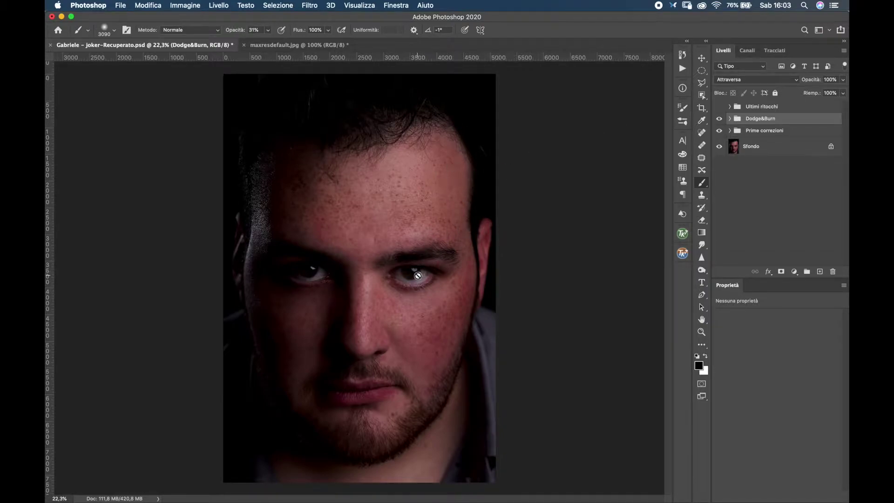
{"action": "left_click", "coordinate": [717, 120]}
Step: Compare the freckled portrait with the maxresdefault.jpg Joker reference, ending on the Joker image
{"action": "left_click", "coordinate": [342, 45]}
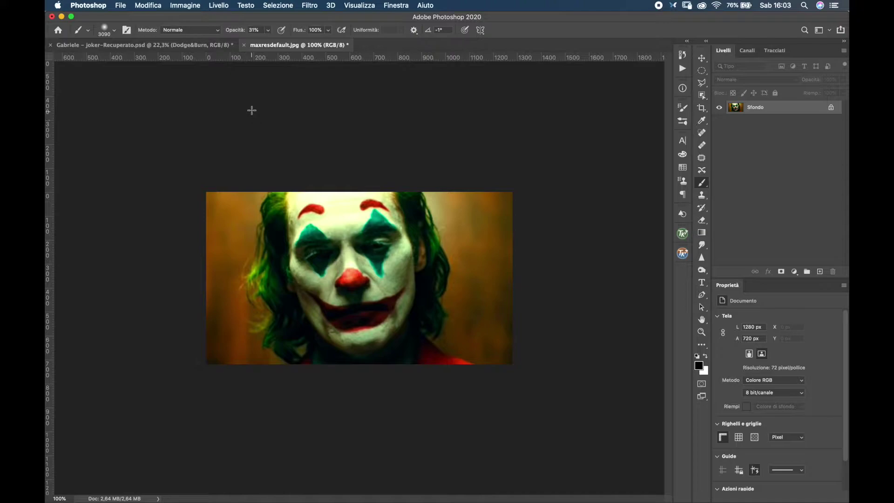
{"action": "left_click", "coordinate": [216, 47]}
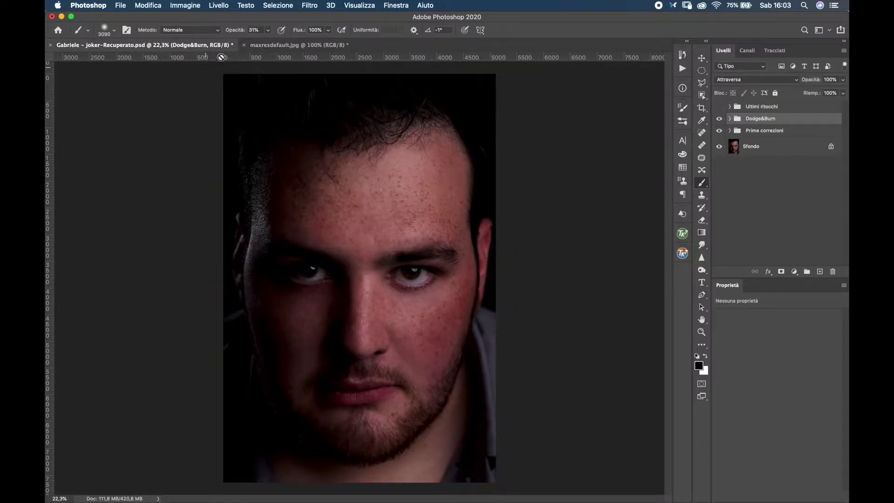
{"action": "left_click", "coordinate": [292, 47]}
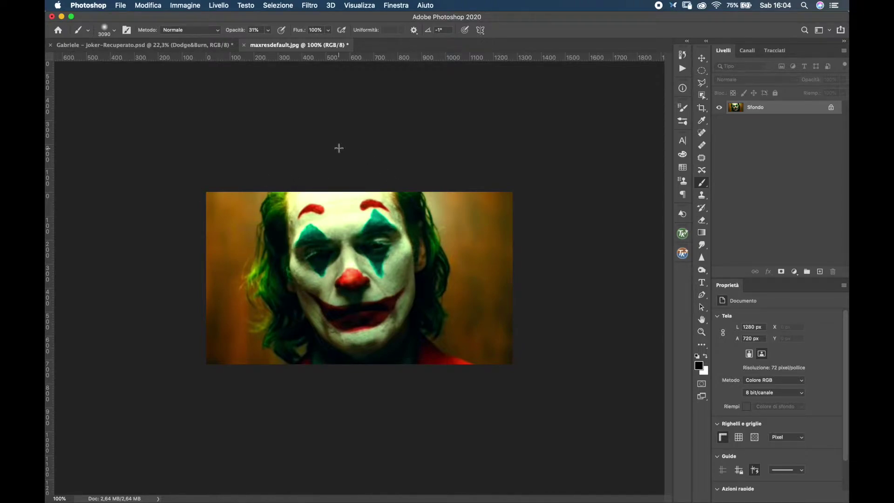
{"action": "left_click", "coordinate": [177, 46]}
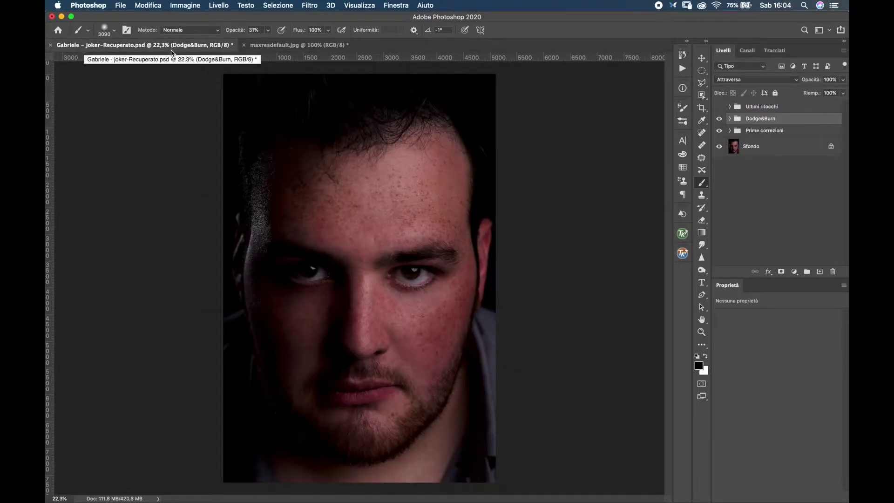
{"action": "left_click", "coordinate": [307, 45]}
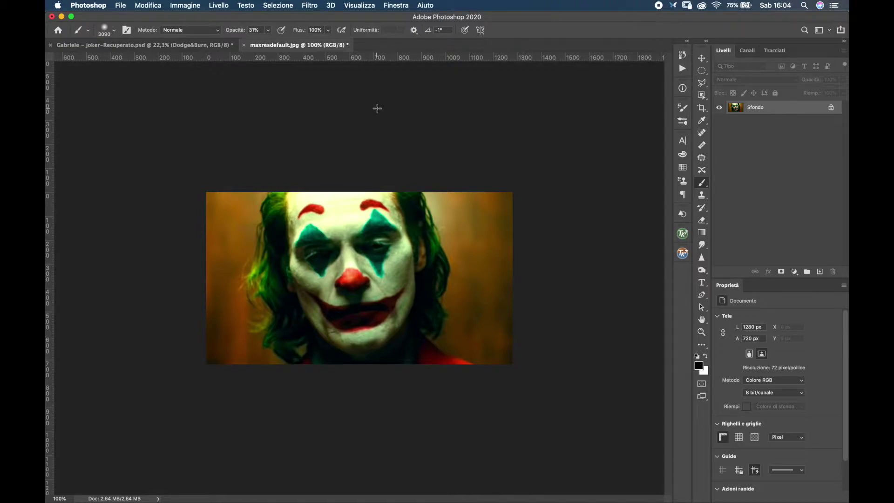
{"action": "left_click", "coordinate": [122, 7]}
{"action": "mouse_move", "coordinate": [132, 137]}
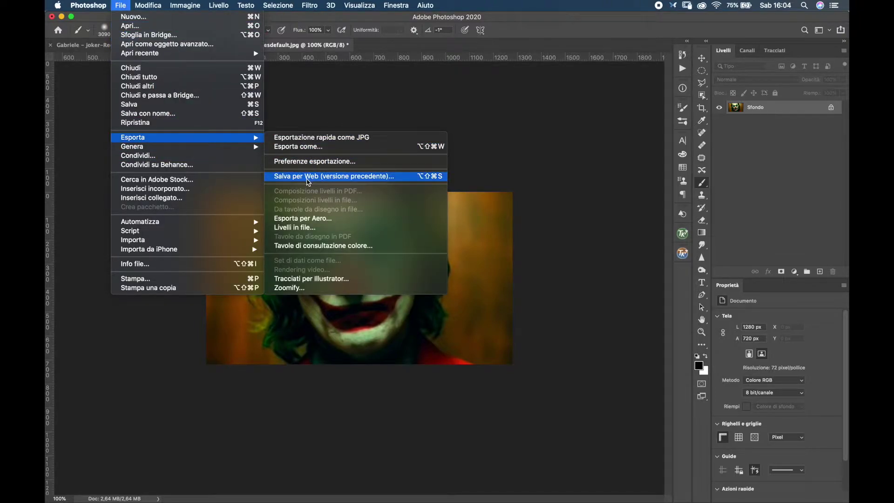
Step: Open the legacy Save for Web (Salva per Web) preview for the Joker image
{"action": "left_click", "coordinate": [313, 177]}
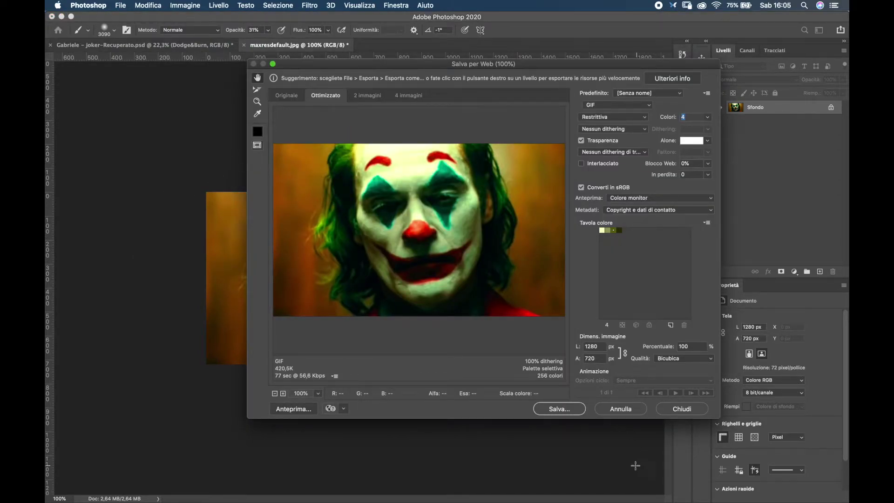
{"action": "left_click", "coordinate": [634, 412]}
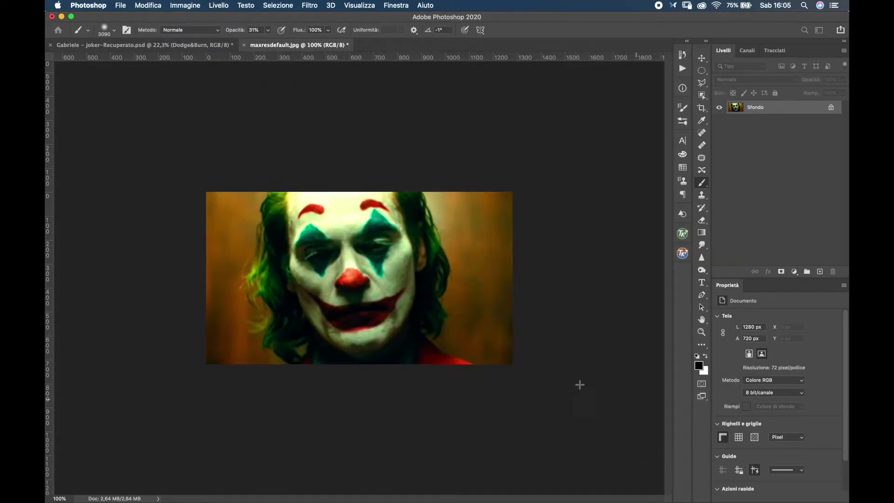
{"action": "left_click", "coordinate": [122, 5]}
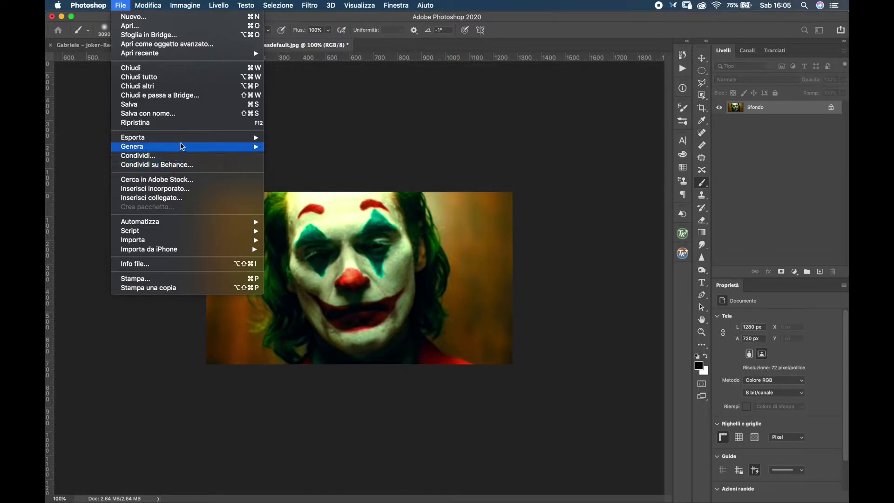
{"action": "mouse_move", "coordinate": [132, 137]}
{"action": "left_click", "coordinate": [294, 179]}
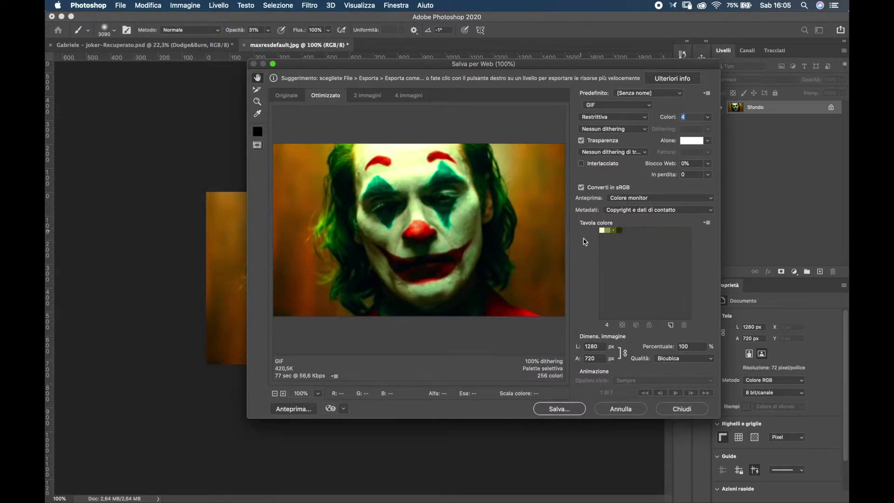
Step: Set the restrictive GIF colour table to 3 colours
{"action": "key", "text": "Down"}
{"action": "type", "text": "5"}
{"action": "left_click", "coordinate": [675, 120]}
{"action": "type", "text": "3"}
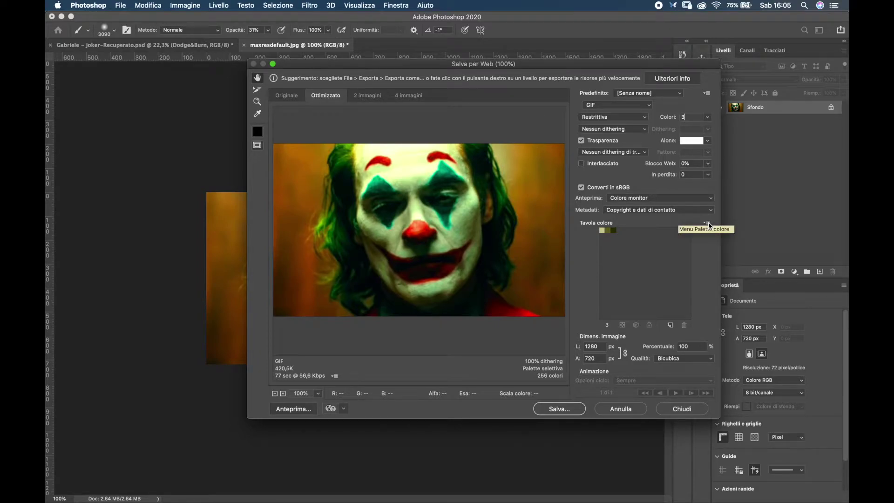
Step: Save the 3-colour table, creating a new 'Color cine' folder on the Desktop (Scrivania)
{"action": "left_click", "coordinate": [708, 223]}
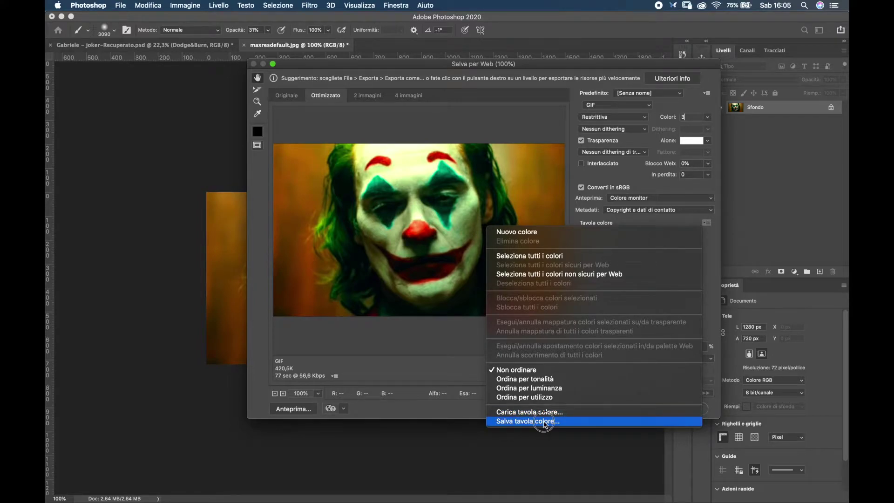
{"action": "left_click", "coordinate": [545, 421]}
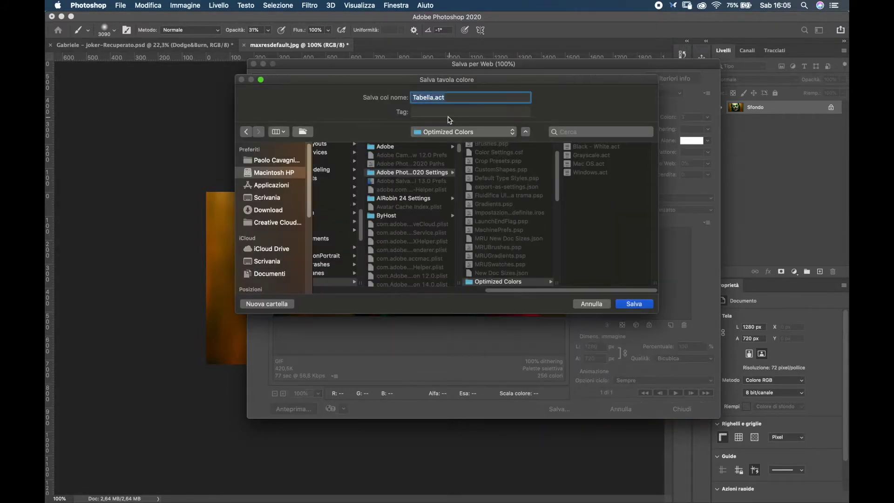
{"action": "left_click", "coordinate": [452, 132]}
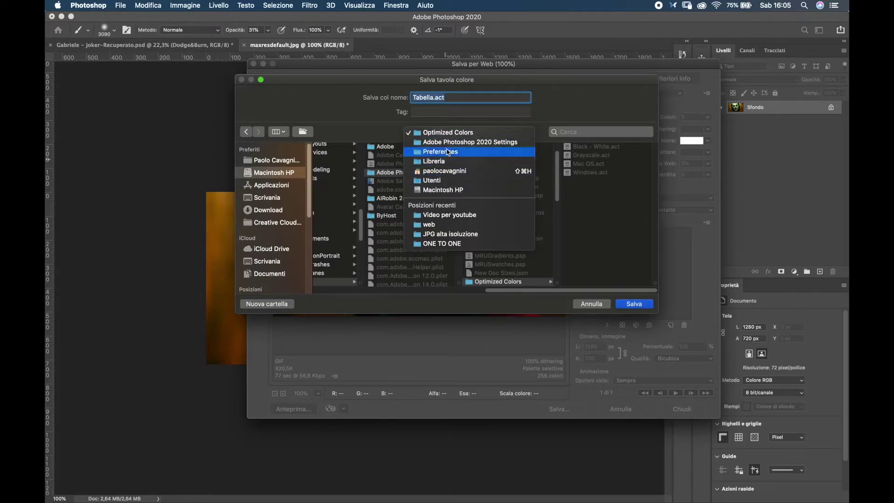
{"action": "left_click", "coordinate": [266, 266]}
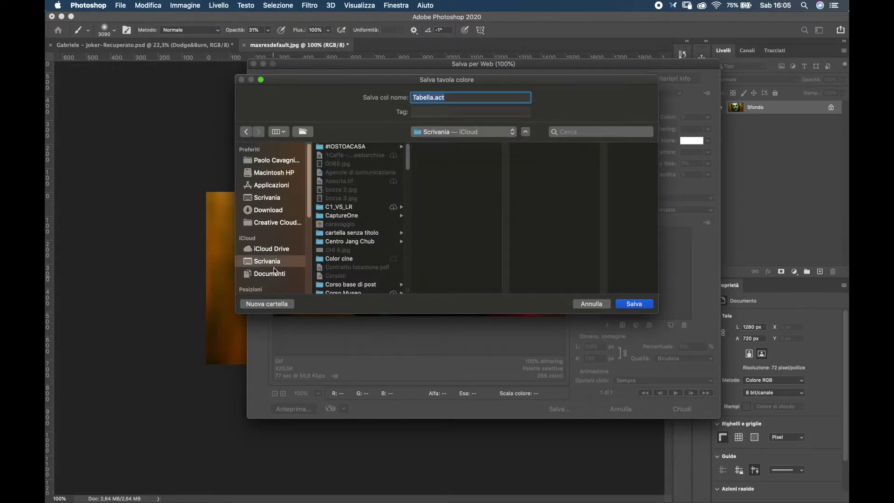
{"action": "left_click", "coordinate": [262, 304]}
{"action": "type", "text": "Color cine"}
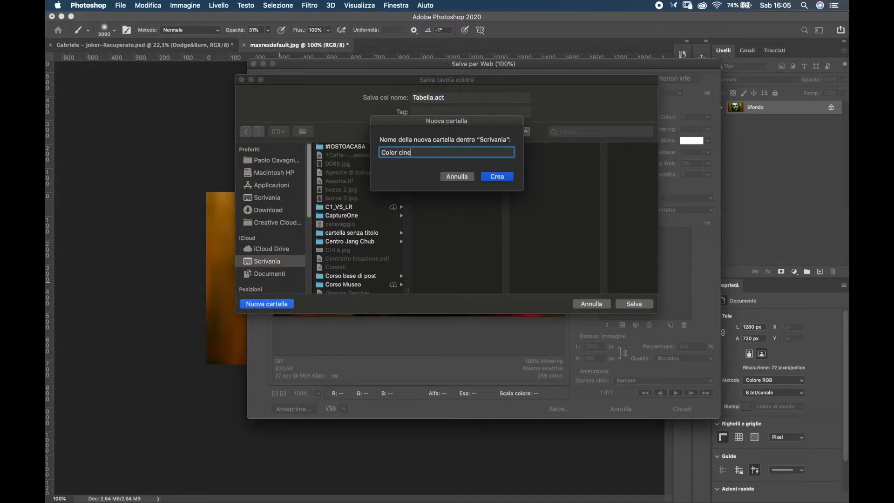
{"action": "key", "text": "Return"}
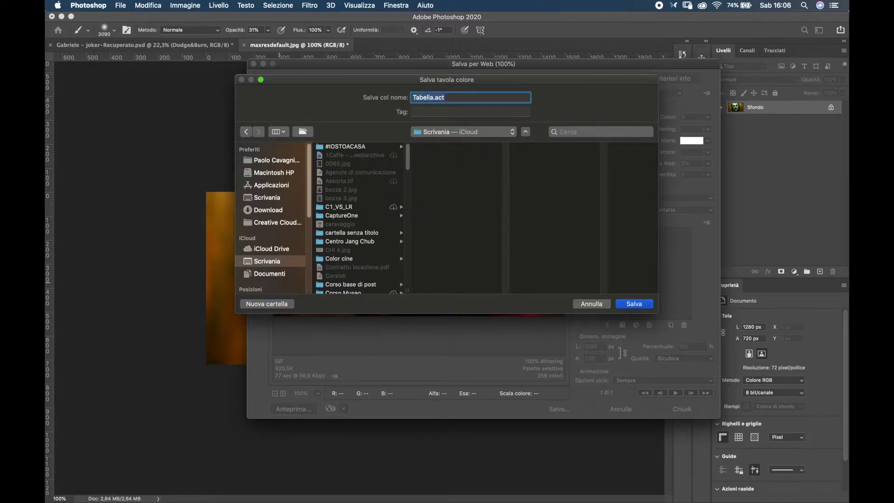
Step: Save the colour table as joker.act in Color cine and close Save for Web
{"action": "key", "text": "Return"}
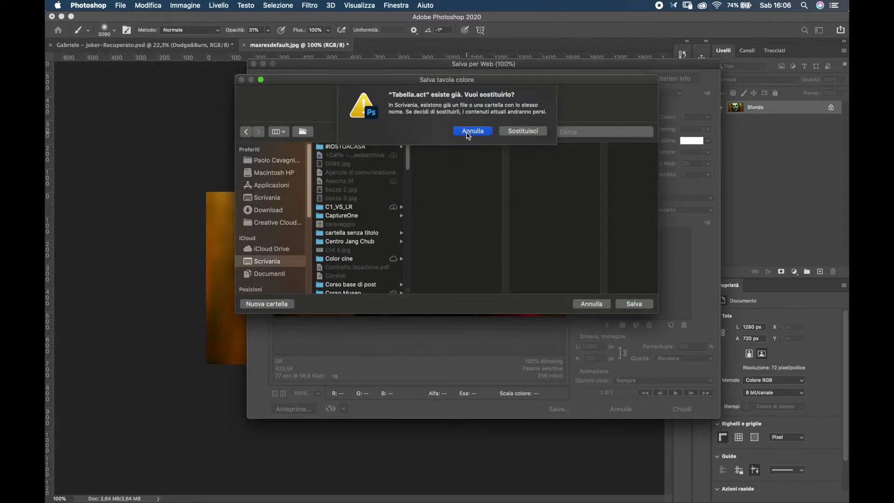
{"action": "left_click", "coordinate": [472, 133]}
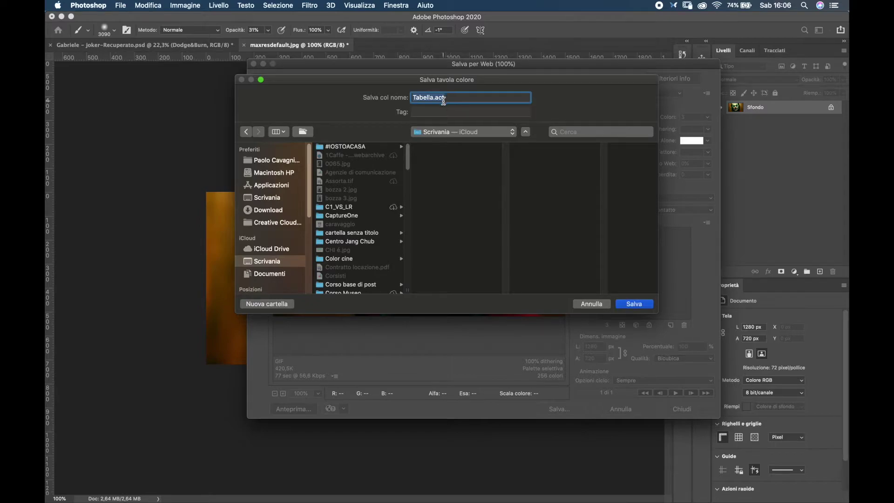
{"action": "left_click", "coordinate": [335, 263]}
{"action": "left_click", "coordinate": [443, 98]}
{"action": "key", "text": "BackSpace"}
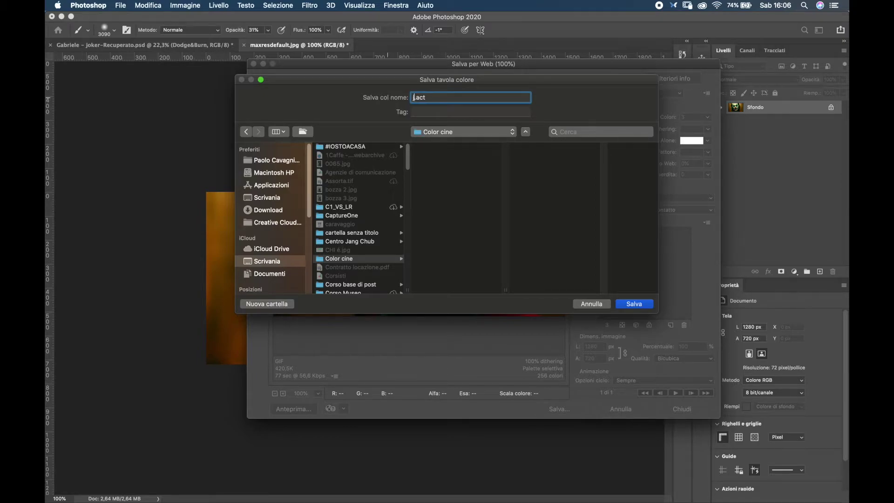
{"action": "type", "text": "joker"}
{"action": "key", "text": "Return"}
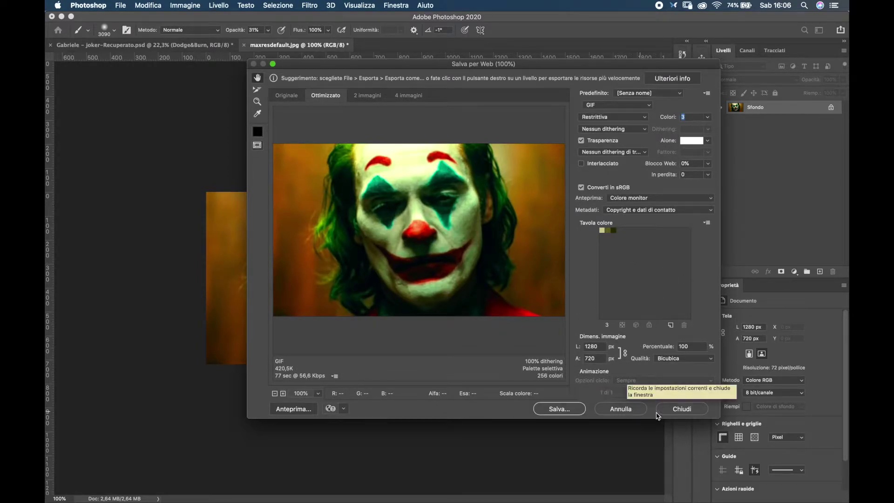
{"action": "left_click", "coordinate": [621, 409]}
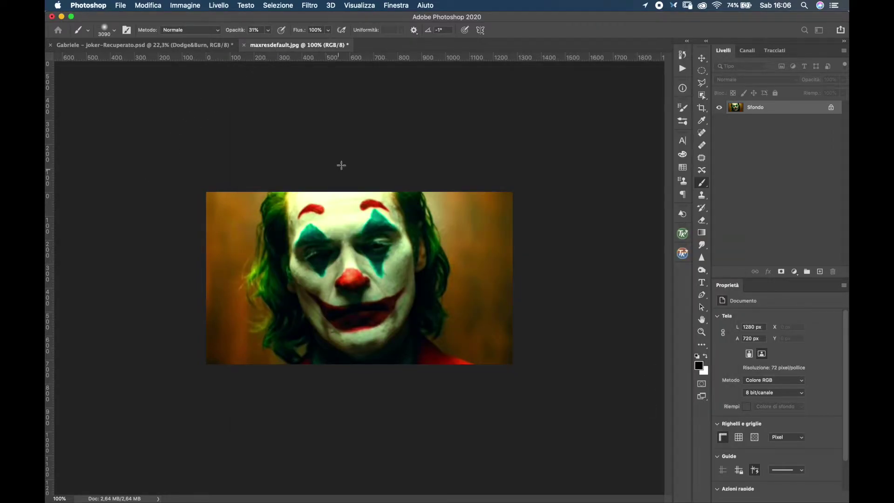
Step: Bring the freckled portrait to the front and show the Swatches panel
{"action": "left_click", "coordinate": [168, 45]}
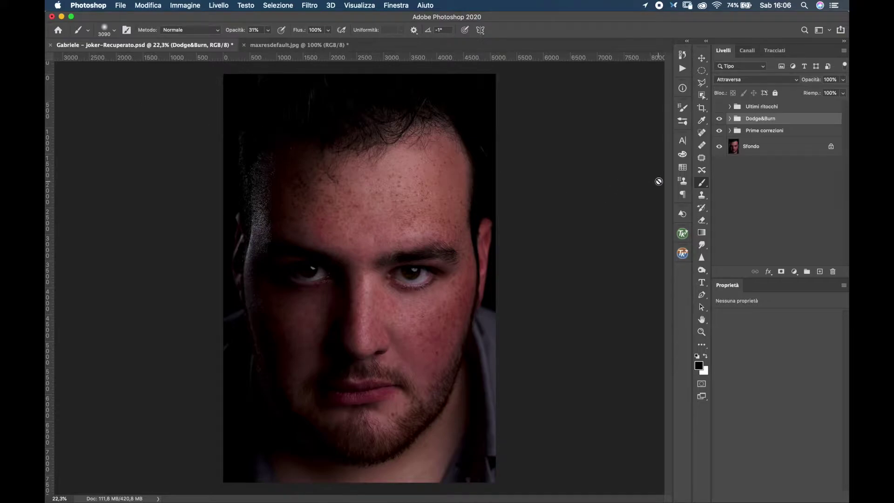
{"action": "left_click", "coordinate": [682, 168]}
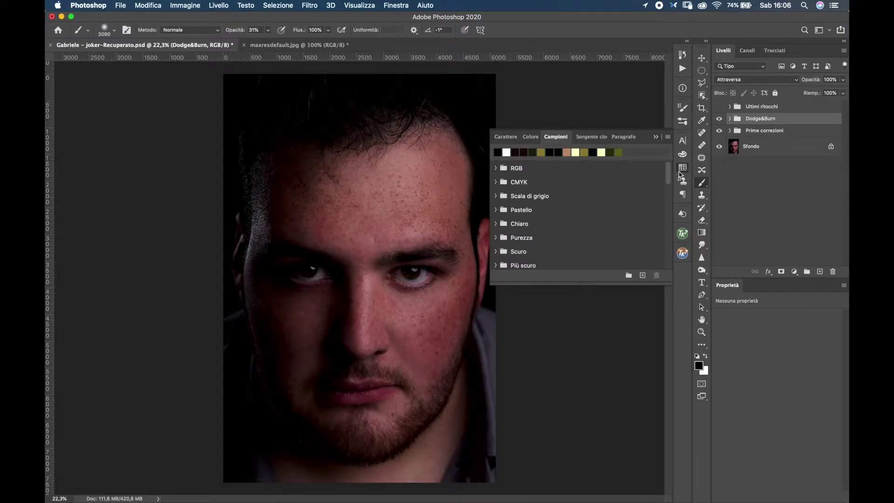
{"action": "left_click", "coordinate": [681, 169]}
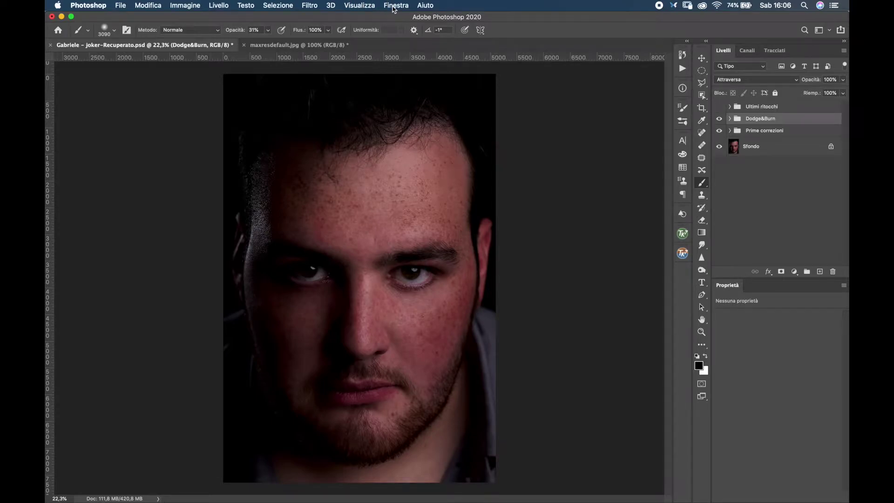
{"action": "left_click", "coordinate": [394, 7]}
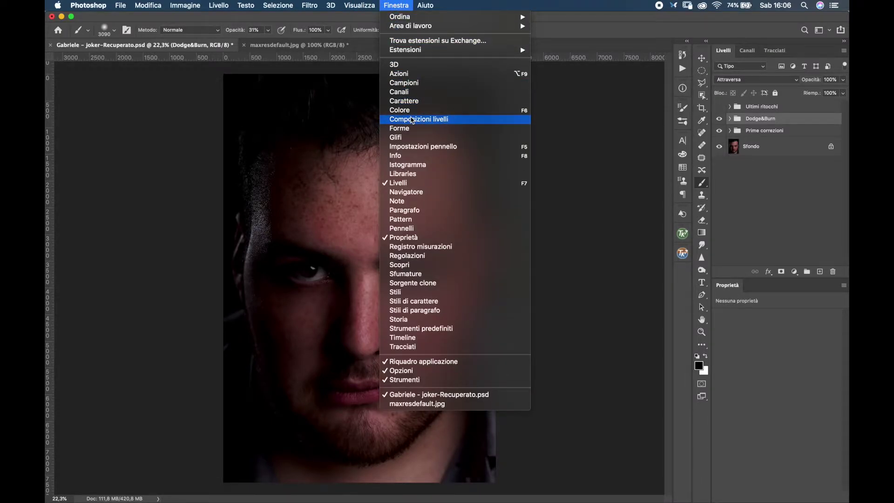
{"action": "left_click", "coordinate": [404, 82]}
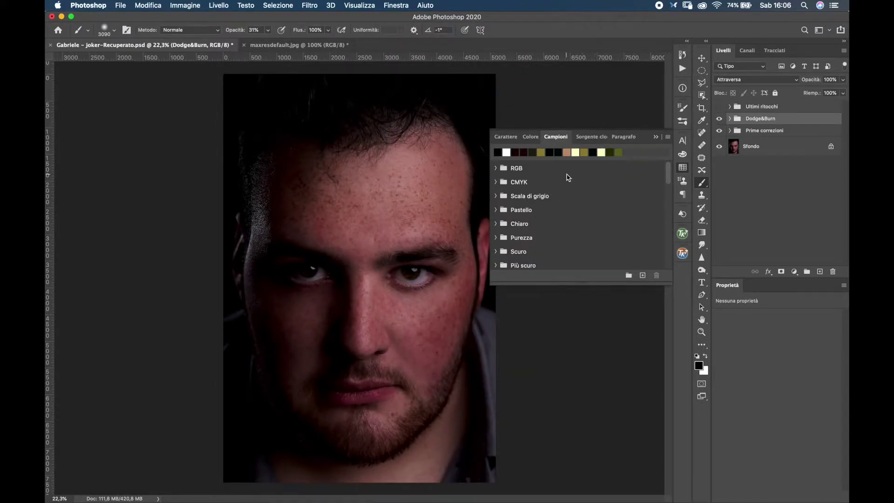
Step: Import joker.act from the Color cine folder into the Swatches panel
{"action": "left_click", "coordinate": [668, 137]}
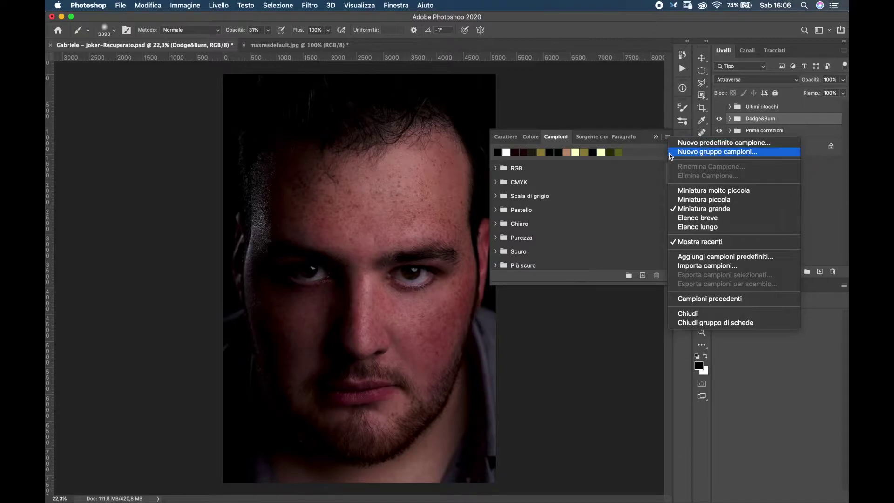
{"action": "left_click", "coordinate": [706, 265]}
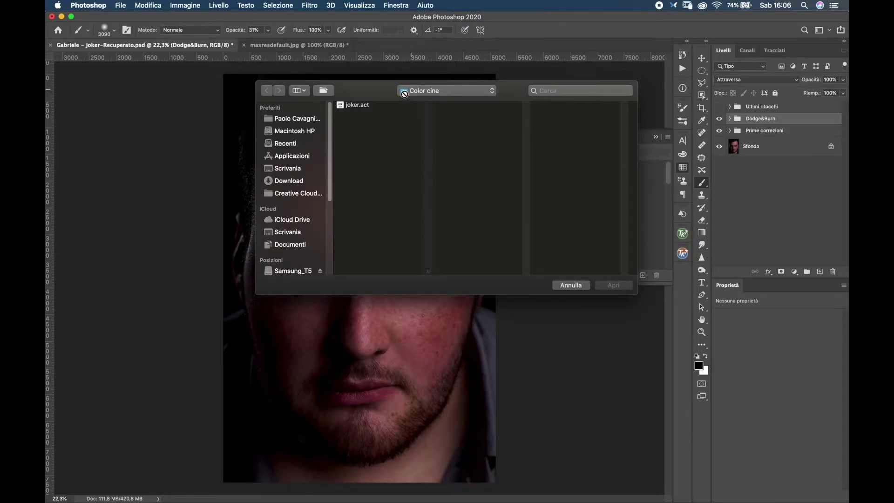
{"action": "left_click", "coordinate": [357, 107]}
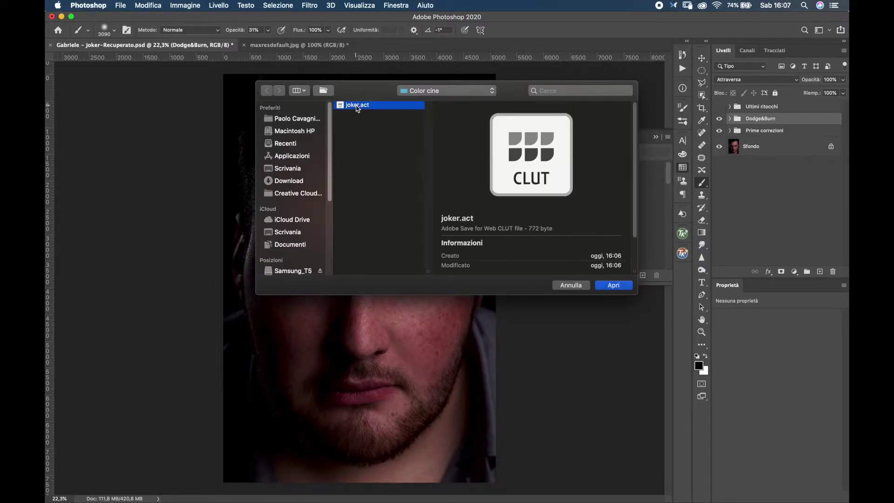
{"action": "left_click", "coordinate": [425, 93]}
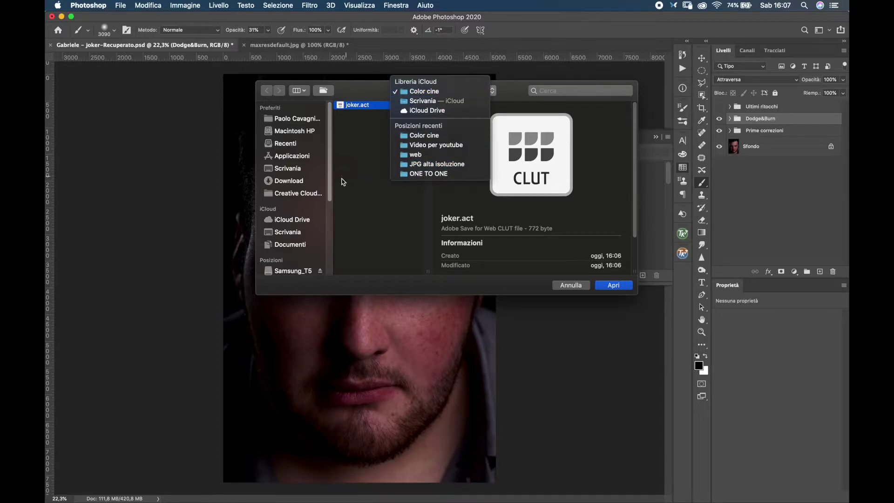
{"action": "left_click", "coordinate": [358, 105]}
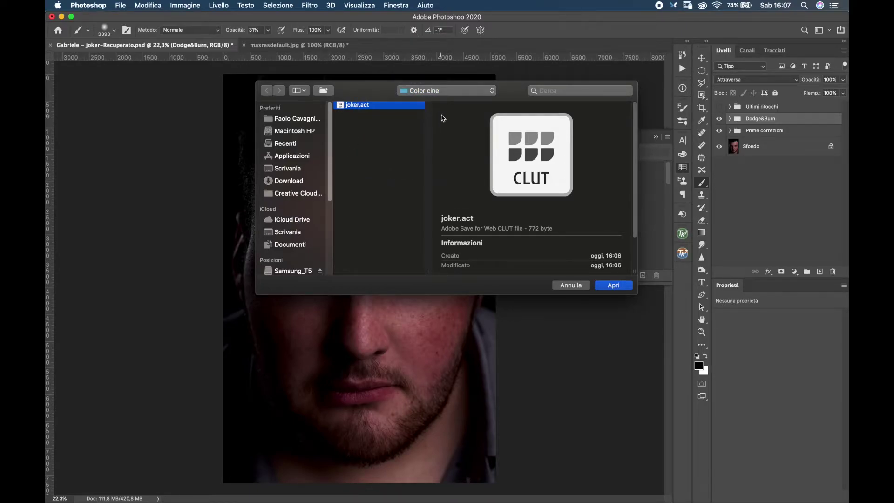
{"action": "scroll", "coordinate": [624, 213], "scroll_direction": "down", "scroll_amount": 2}
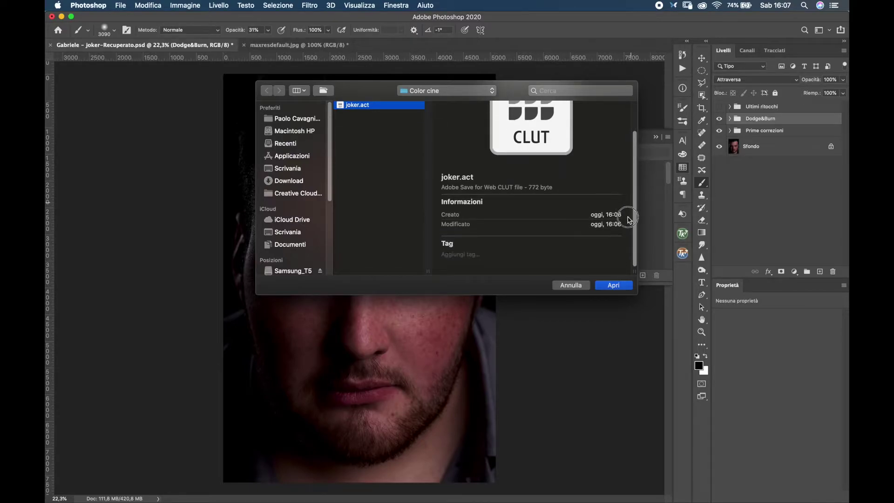
{"action": "scroll", "coordinate": [620, 241], "scroll_direction": "up", "scroll_amount": 2}
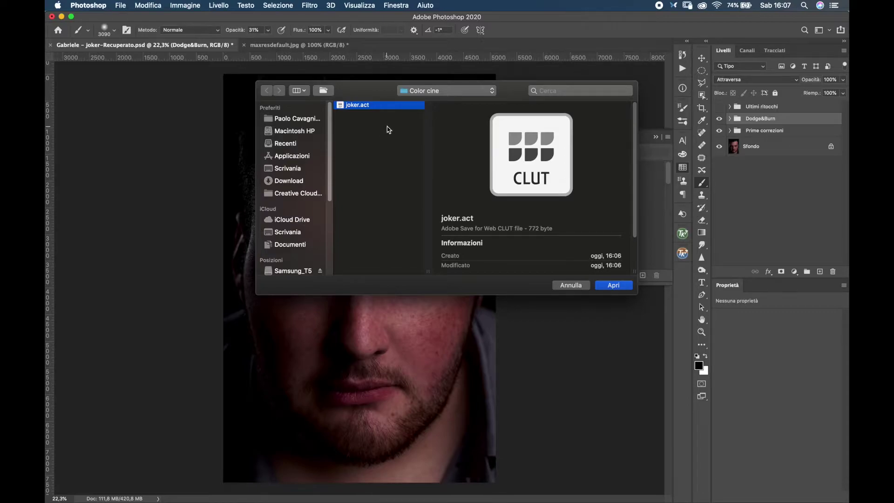
{"action": "left_click", "coordinate": [613, 284]}
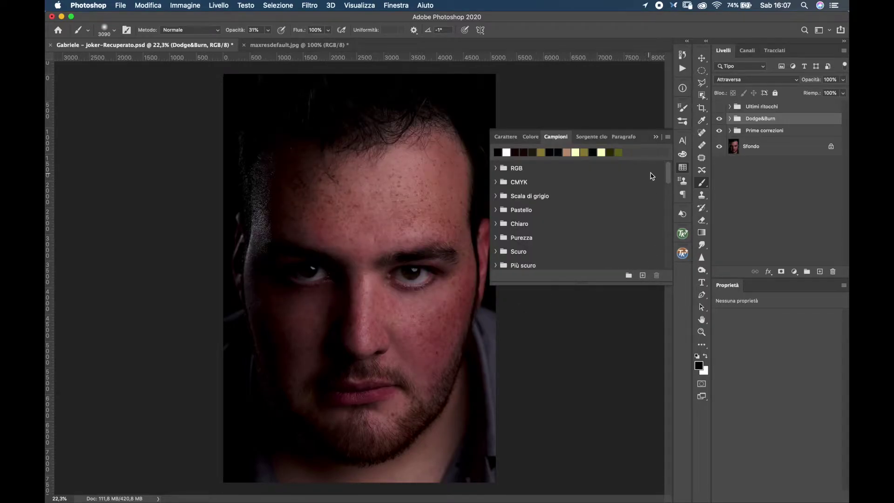
Step: Set the foreground to the first pale yellow-green joker swatch and add a Gradient Map layer
{"action": "left_click_drag", "start_coordinate": [668, 176], "coordinate": [642, 283]}
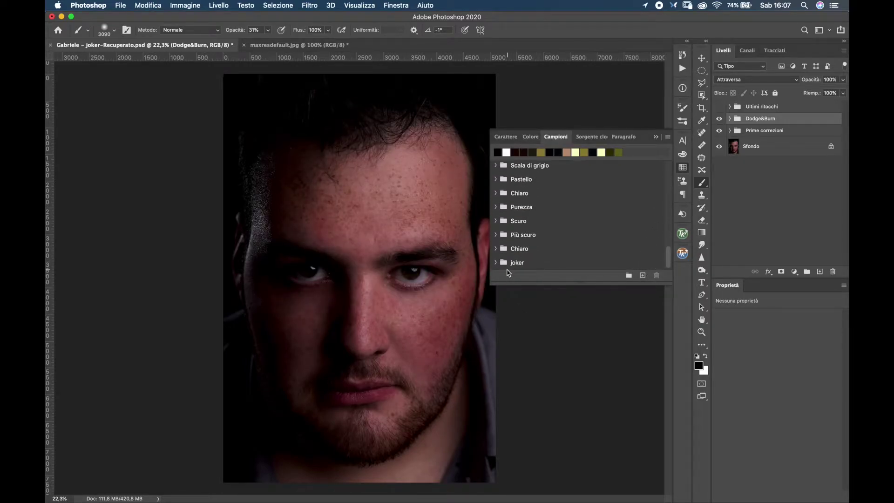
{"action": "left_click", "coordinate": [497, 265]}
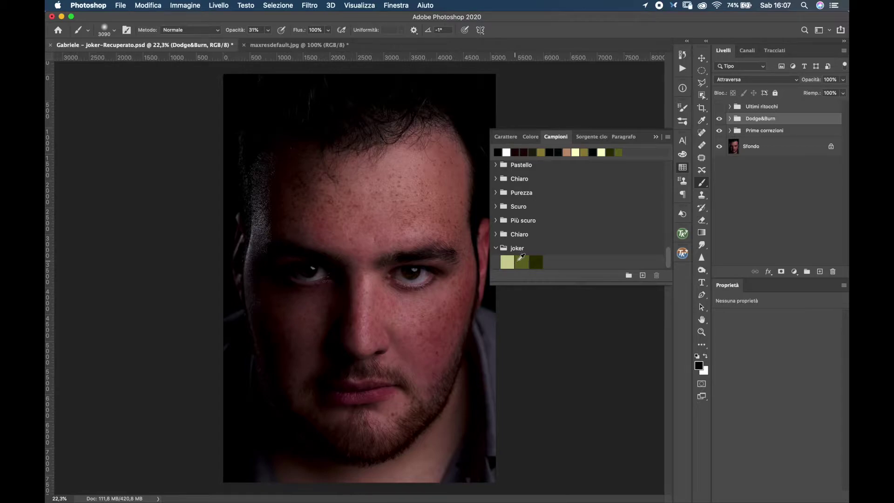
{"action": "left_click", "coordinate": [508, 260]}
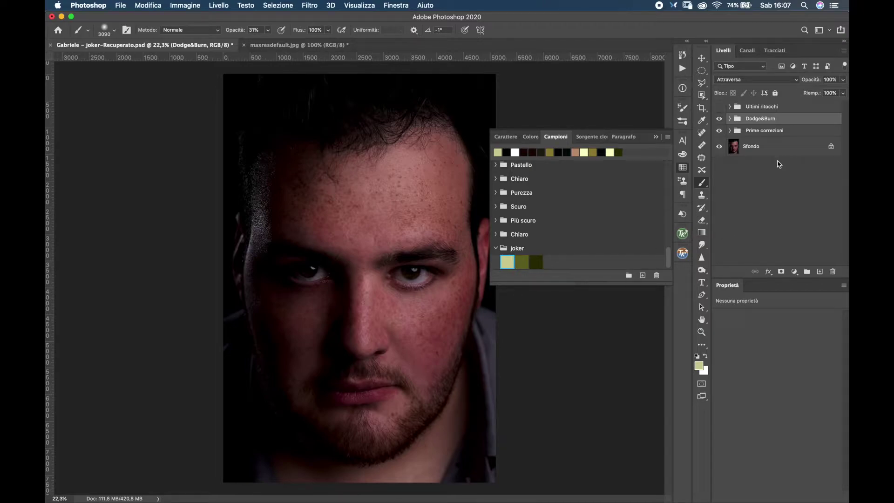
{"action": "left_click", "coordinate": [795, 272]}
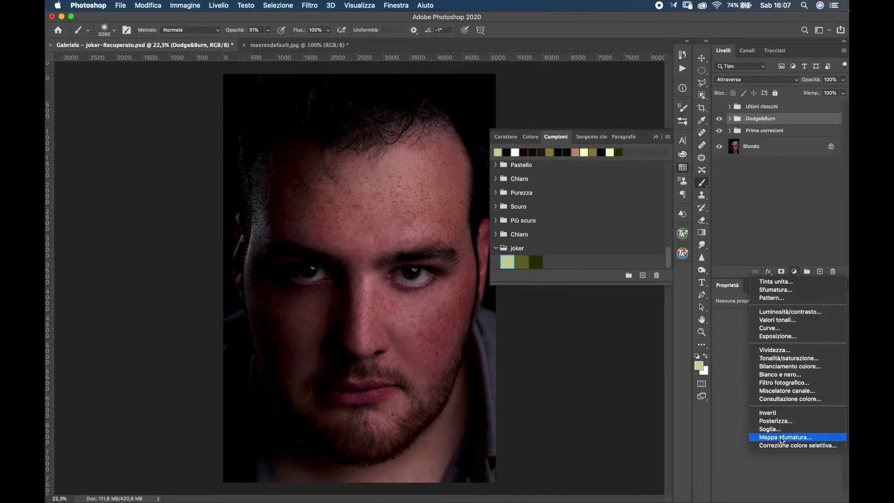
{"action": "left_click", "coordinate": [782, 437]}
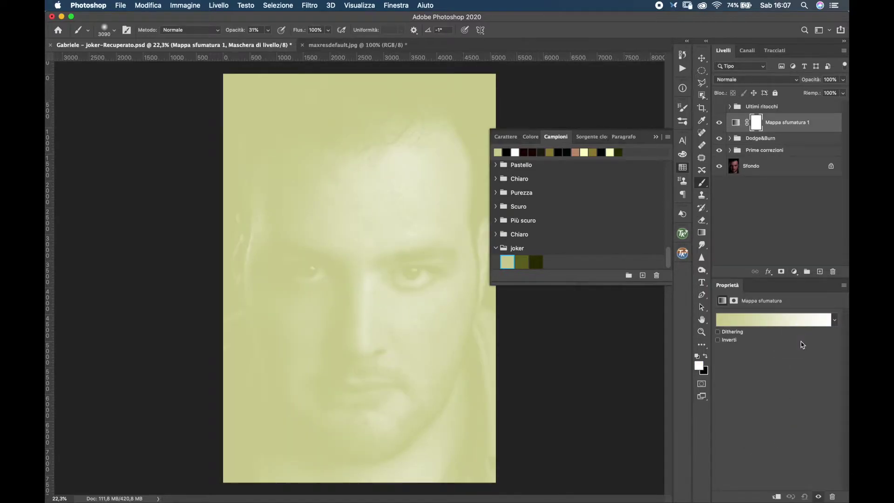
Step: Open the Gradient Editor and remove the gradient's original left colour stop
{"action": "left_click", "coordinate": [762, 321]}
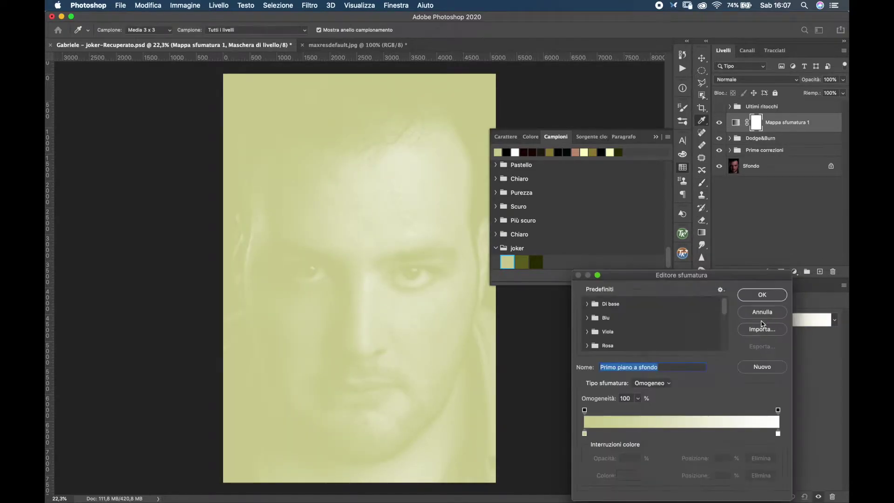
{"action": "left_click_drag", "start_coordinate": [763, 274], "coordinate": [816, 16]}
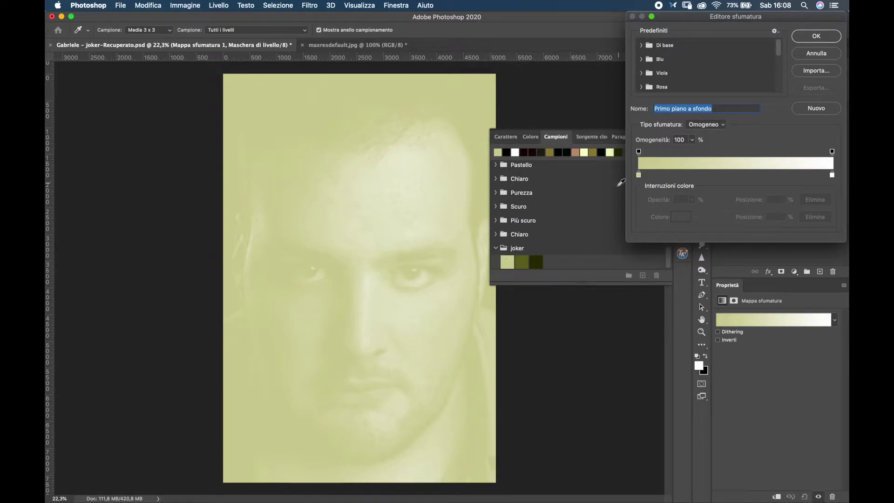
{"action": "left_click", "coordinate": [639, 175]}
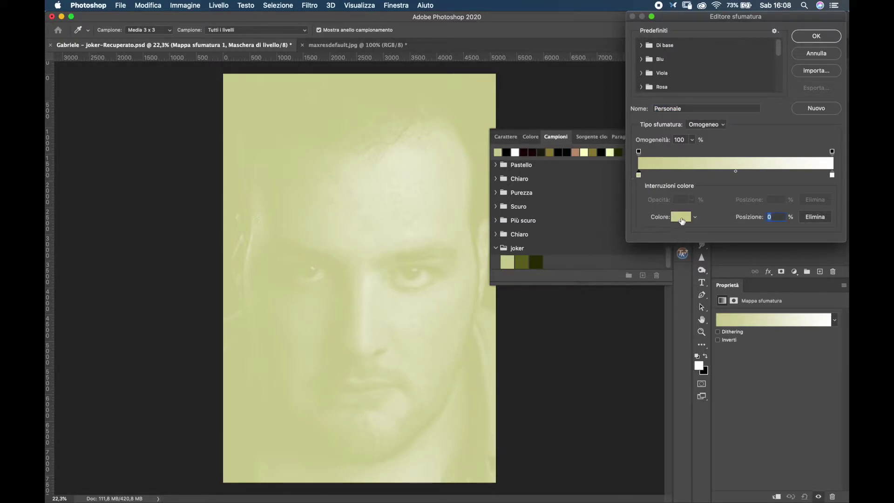
{"action": "left_click", "coordinate": [681, 216]}
{"action": "left_click", "coordinate": [790, 132]}
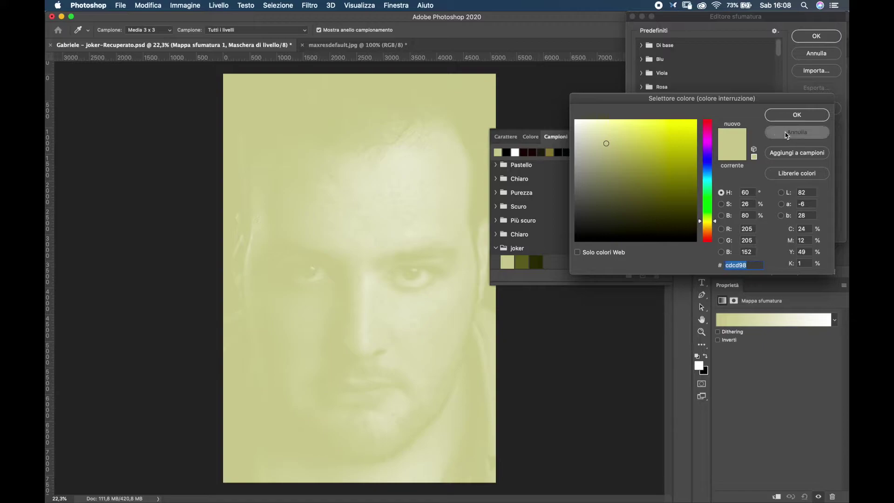
{"action": "left_click_drag", "start_coordinate": [639, 175], "coordinate": [708, 186]}
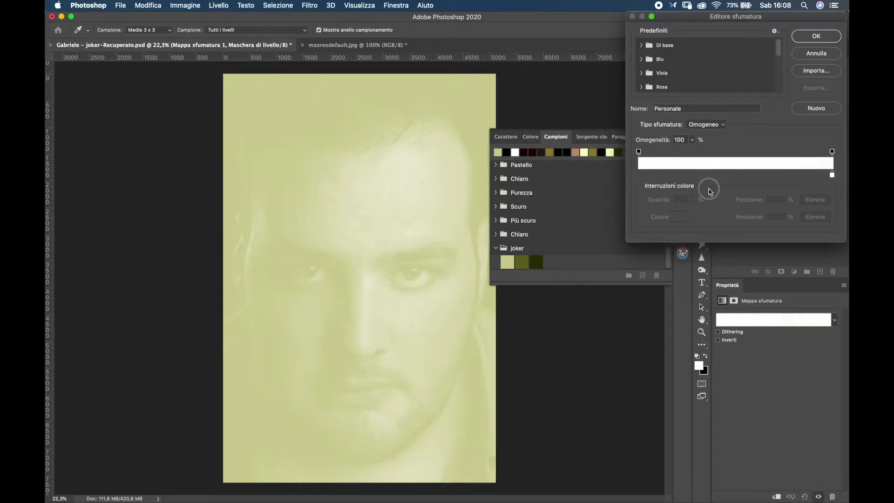
{"action": "left_click_drag", "start_coordinate": [650, 190], "coordinate": [687, 175]}
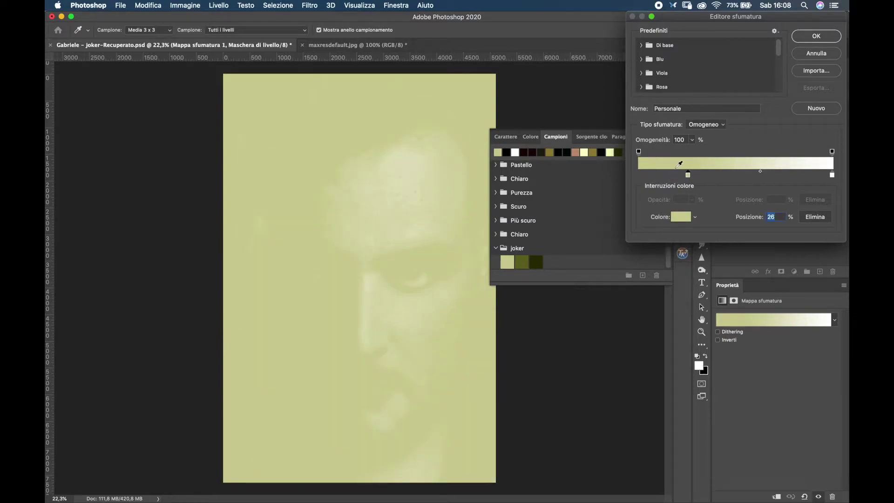
{"action": "left_click_drag", "start_coordinate": [688, 175], "coordinate": [628, 174]}
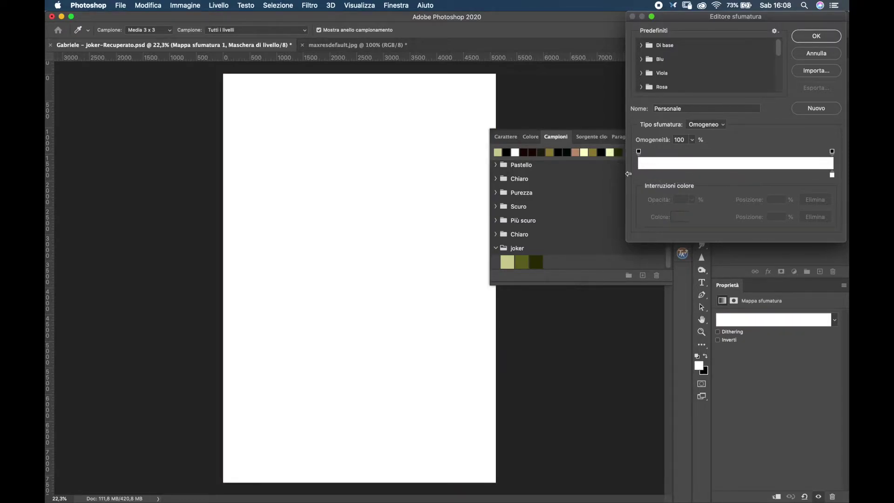
Step: Add a pale khaki colour stop at 80%, keeping white at the right end
{"action": "left_click", "coordinate": [644, 174]}
{"action": "left_click_drag", "start_coordinate": [644, 175], "coordinate": [639, 175]}
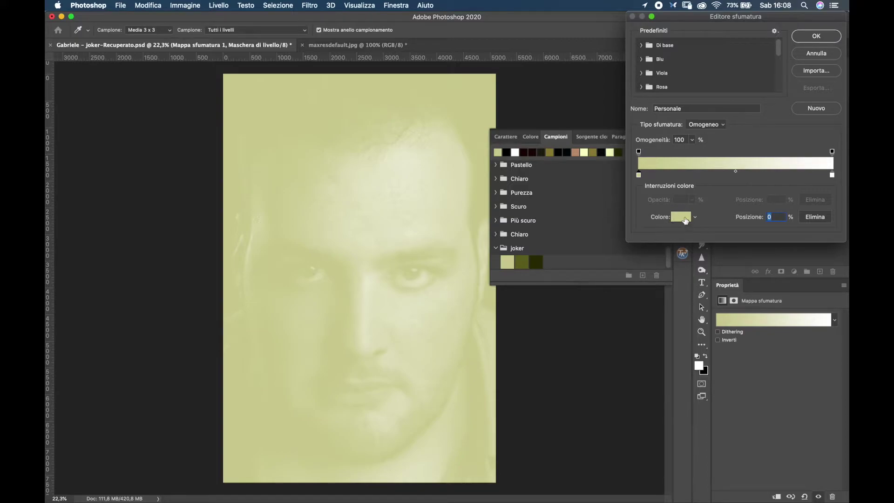
{"action": "left_click", "coordinate": [683, 218]}
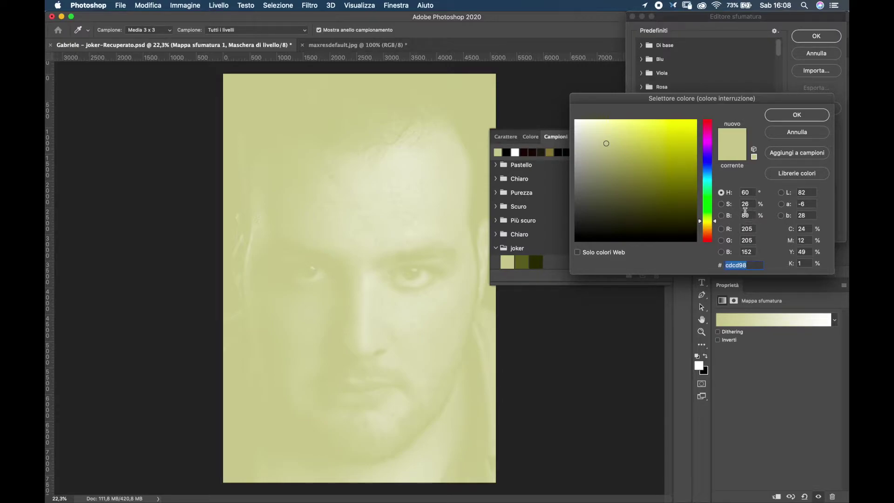
{"action": "left_click", "coordinate": [790, 117]}
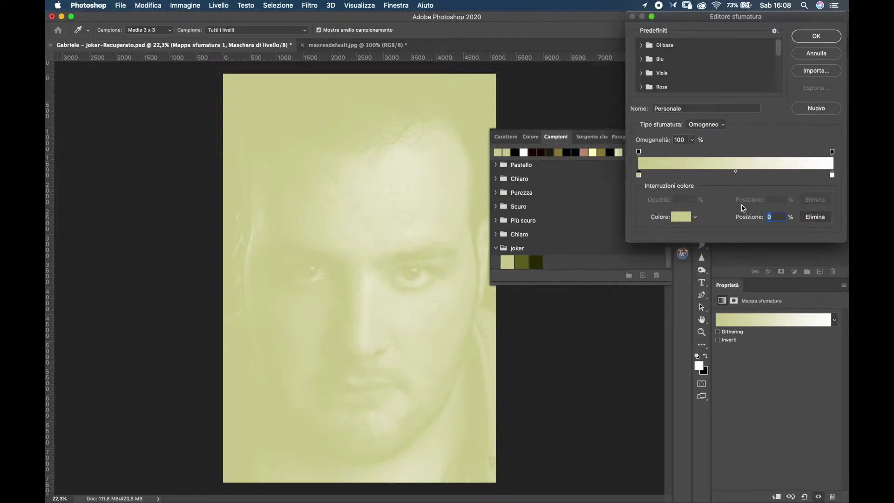
{"action": "type", "text": "80"}
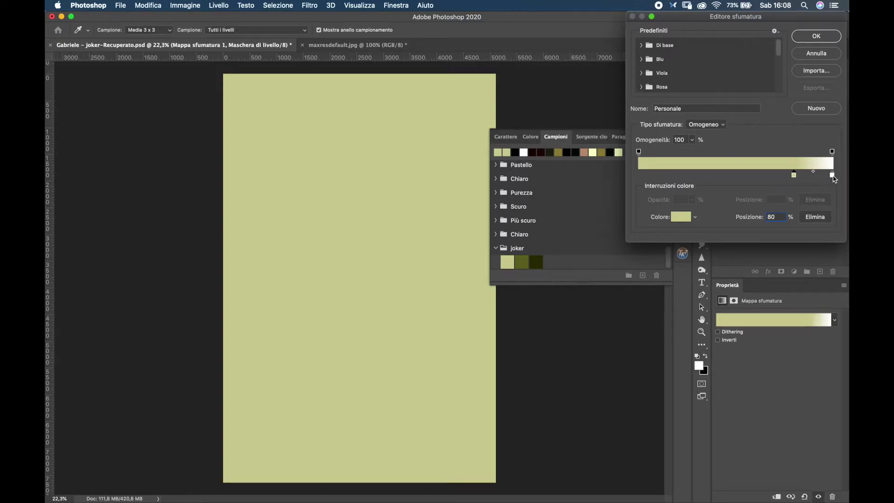
{"action": "left_click", "coordinate": [833, 176]}
Step: Set a stop to the olive joker swatch (#66662b) at 40% position
{"action": "left_click", "coordinate": [680, 217]}
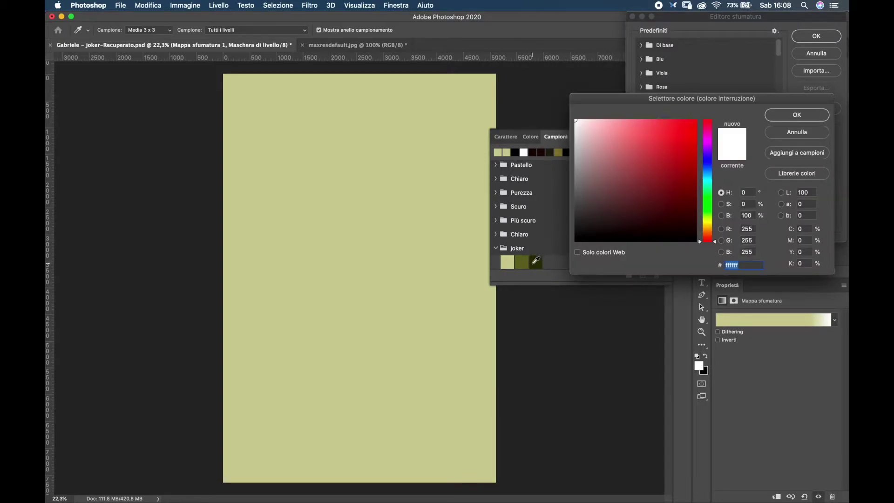
{"action": "left_click", "coordinate": [524, 262]}
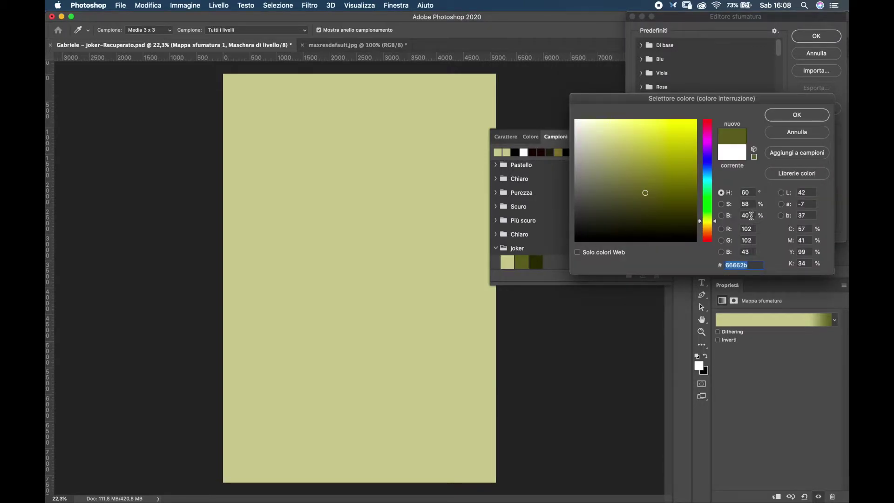
{"action": "left_click", "coordinate": [785, 117]}
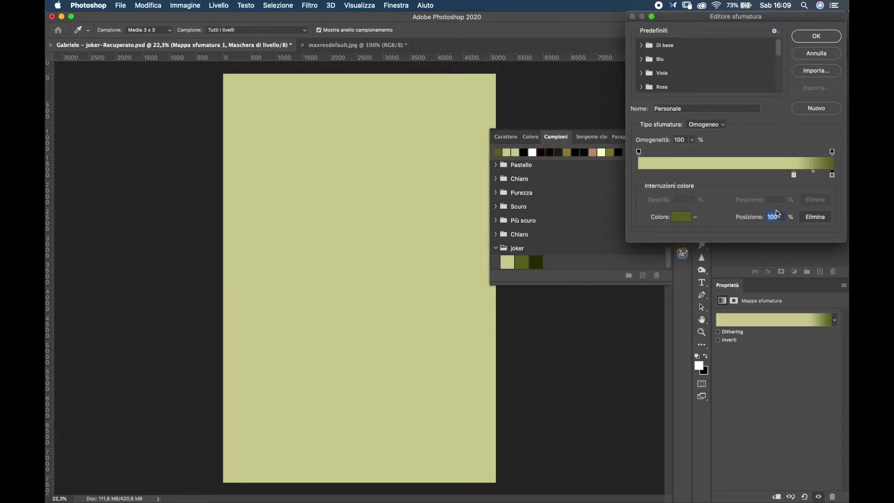
{"action": "type", "text": "40"}
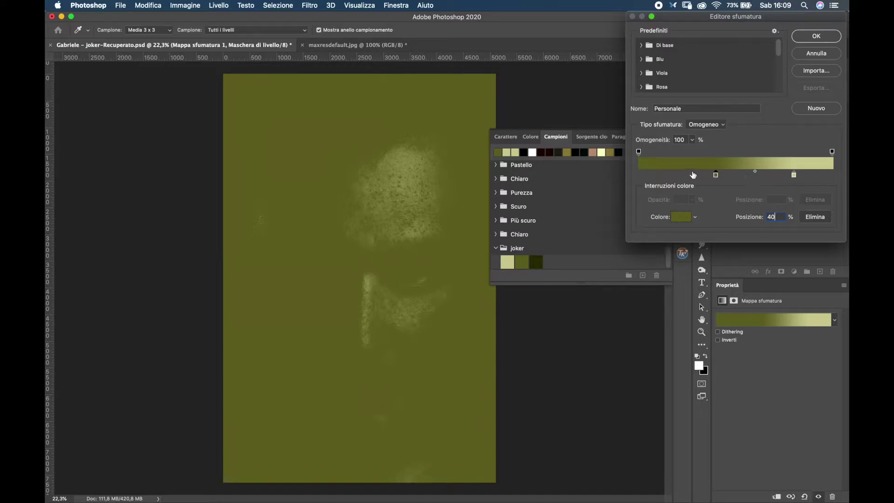
Step: Add a dark #303000 stop from the darkest joker swatch at 19% and apply the gradient
{"action": "left_click", "coordinate": [740, 175]}
{"action": "left_click", "coordinate": [680, 217]}
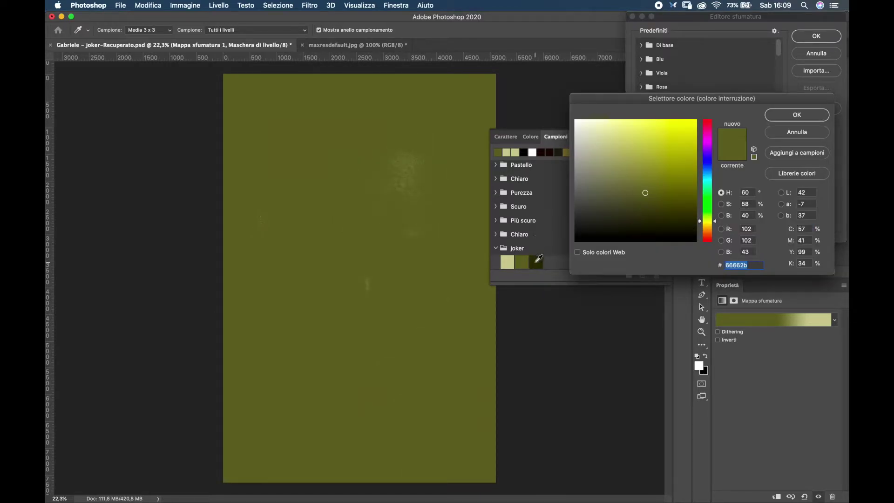
{"action": "left_click", "coordinate": [538, 263]}
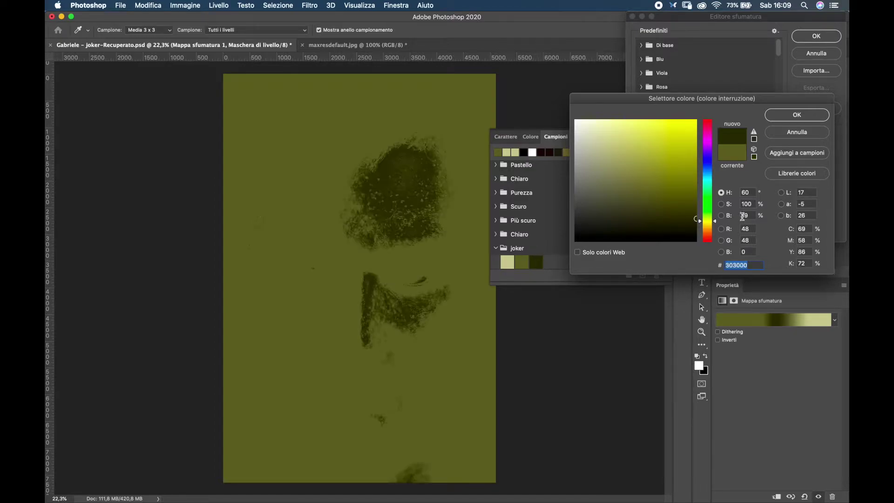
{"action": "left_click", "coordinate": [784, 116]}
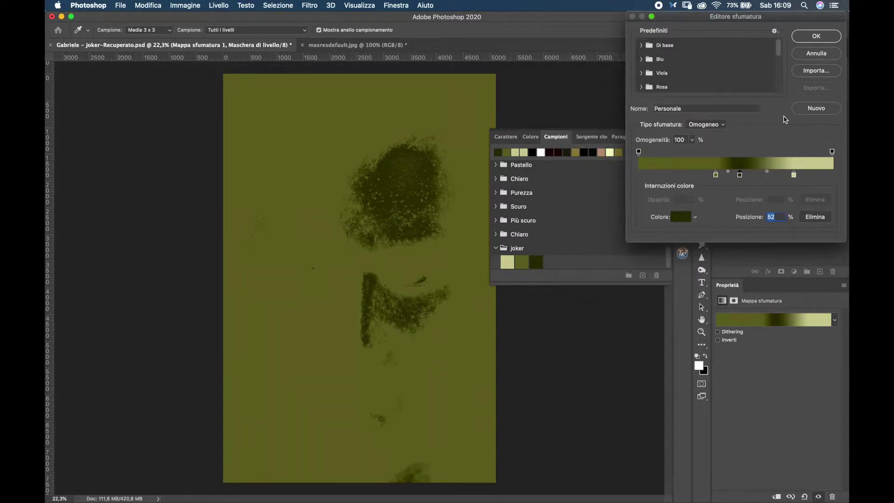
{"action": "type", "text": "19"}
{"action": "left_click", "coordinate": [816, 36]}
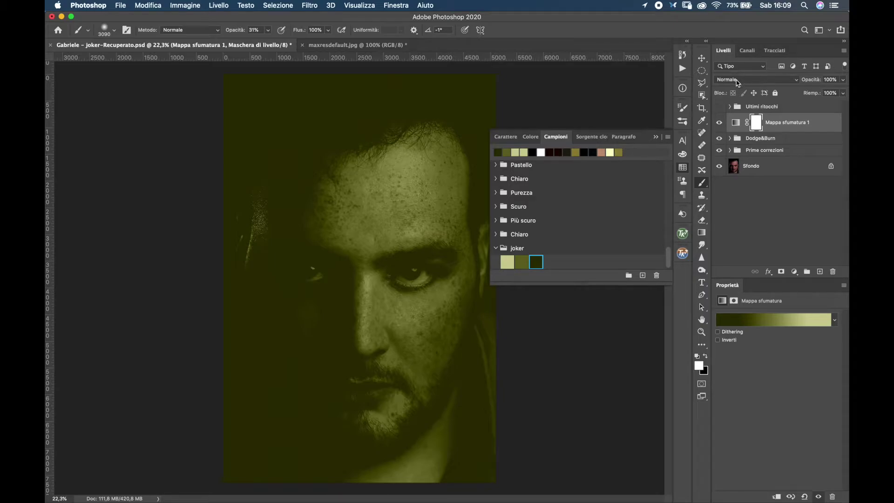
Step: Blend Mappa sfumatura 1 in Luce soffusa mode and collapse the Swatches panel group
{"action": "left_click", "coordinate": [781, 82]}
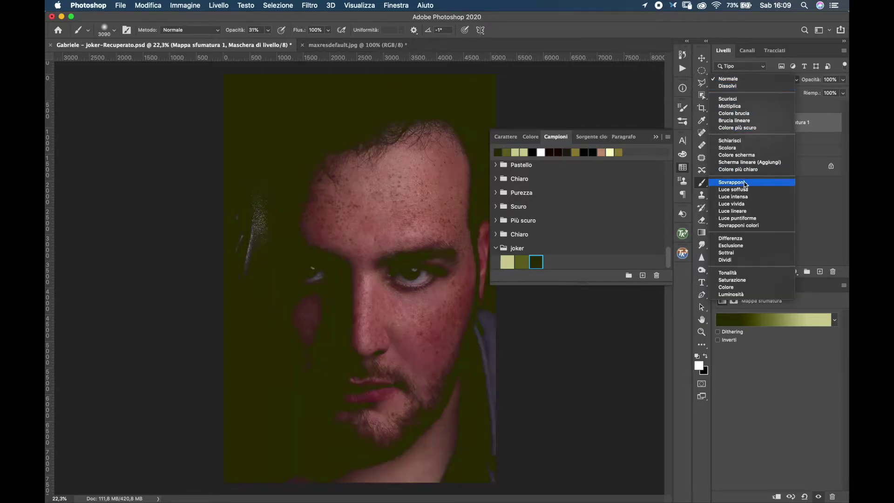
{"action": "left_click", "coordinate": [744, 189]}
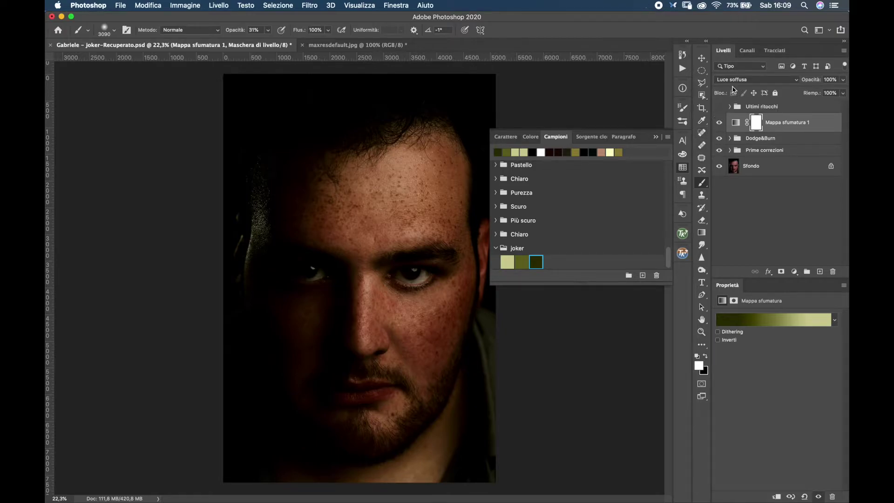
{"action": "left_click", "coordinate": [737, 82]}
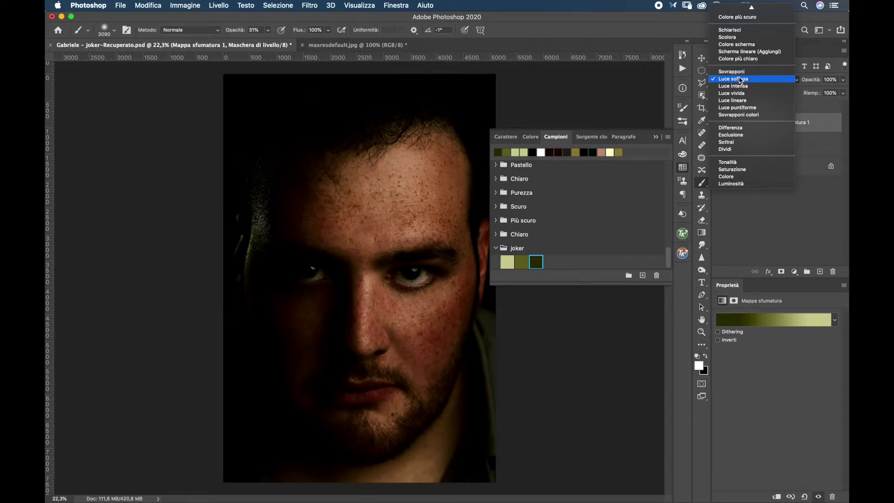
{"action": "left_click", "coordinate": [741, 80]}
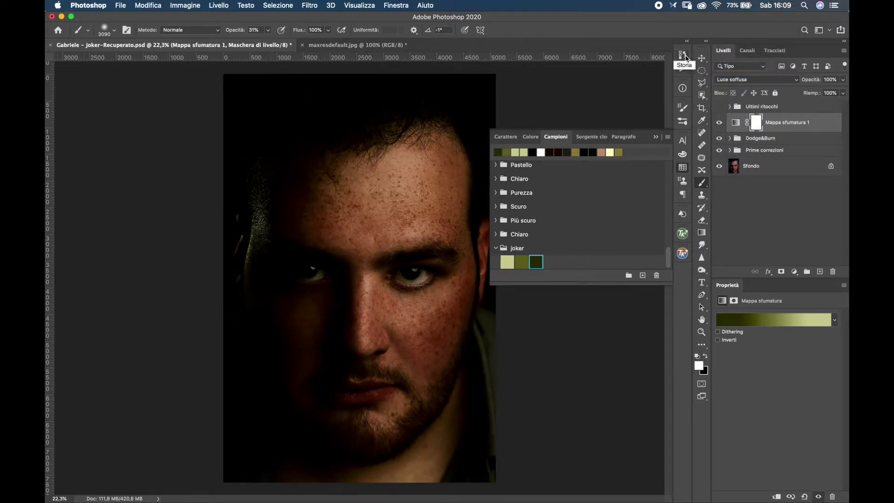
{"action": "left_click", "coordinate": [656, 136]}
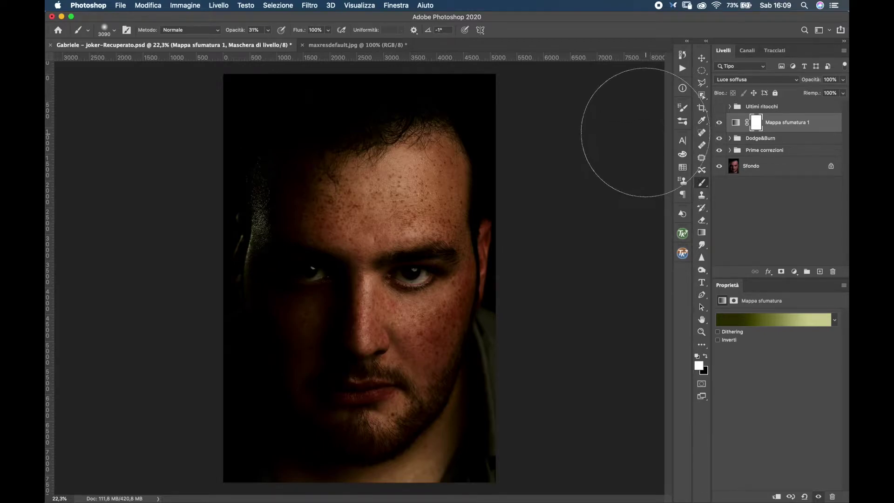
Step: Review the Luce soffusa change in History and toggle the gradient map layer on and off
{"action": "left_click", "coordinate": [682, 55]}
{"action": "left_click", "coordinate": [625, 137]}
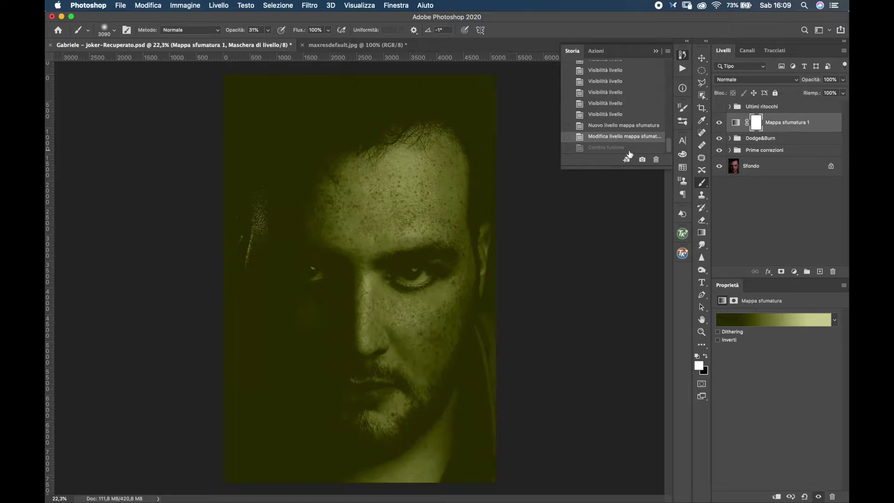
{"action": "left_click", "coordinate": [614, 148]}
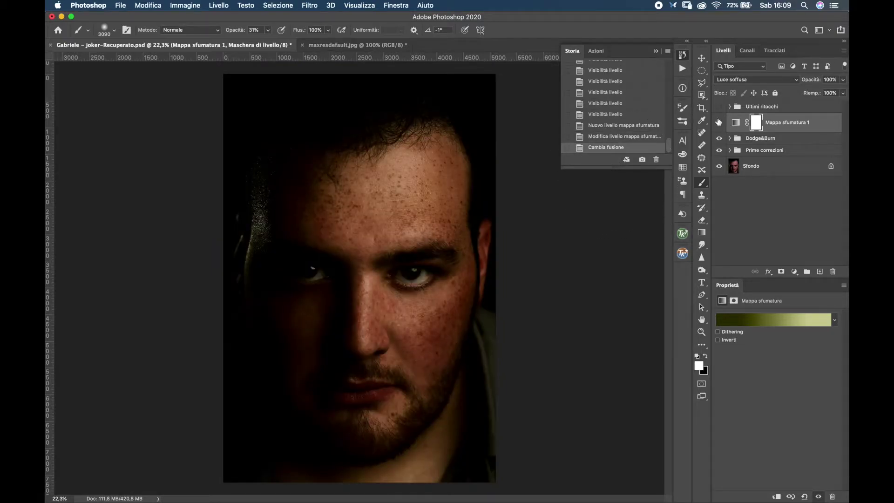
{"action": "left_click", "coordinate": [719, 123]}
{"action": "left_click", "coordinate": [719, 123]}
{"action": "left_click", "coordinate": [719, 123]}
{"action": "left_click", "coordinate": [719, 122]}
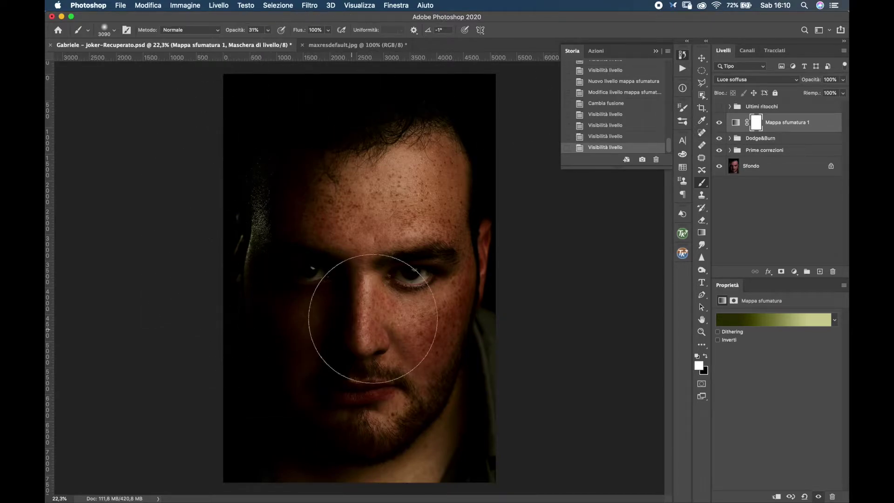
Step: Switch between documents, ending on the maxresdefault.jpg Joker reference
{"action": "left_click", "coordinate": [321, 44]}
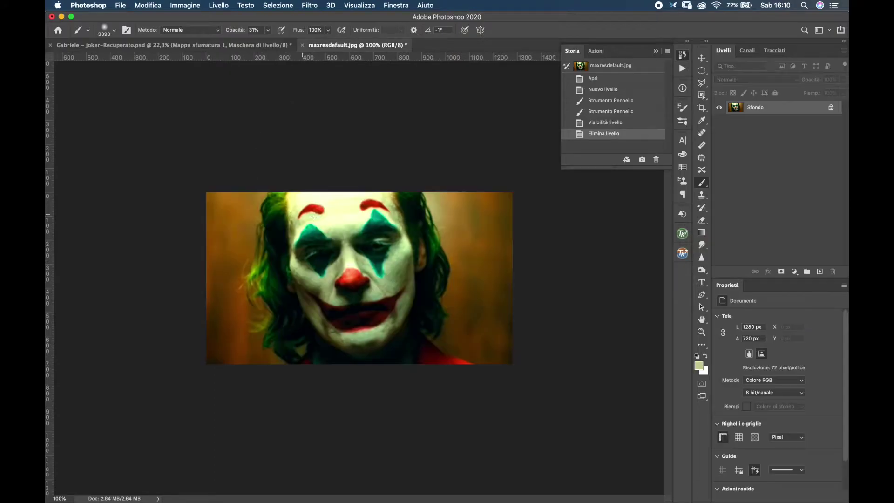
{"action": "left_click", "coordinate": [200, 44]}
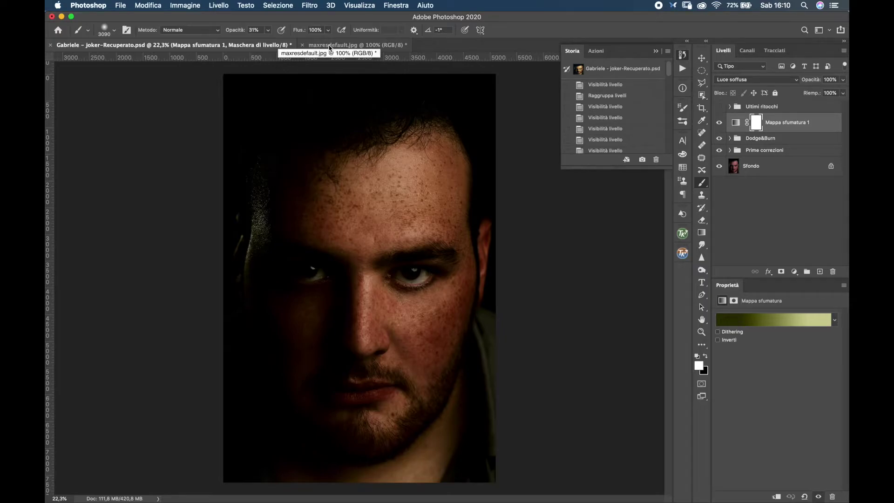
{"action": "left_click", "coordinate": [324, 45]}
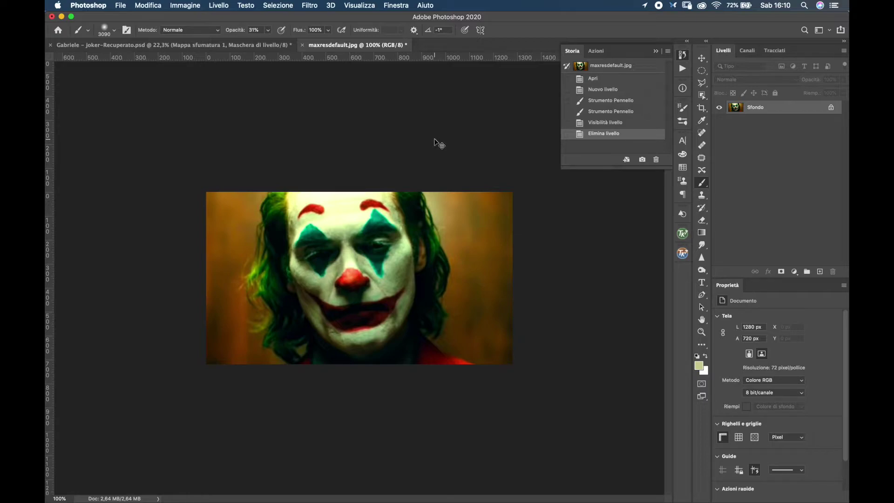
Step: Duplicate the Joker layer, add a new layer, and set the brush to 100% opacity, about 180 px
{"action": "key", "text": "super+j"}
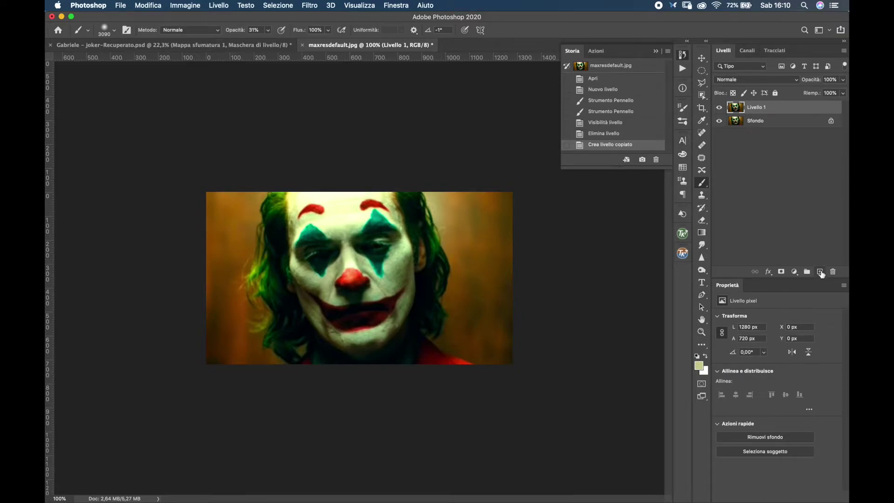
{"action": "left_click", "coordinate": [821, 272]}
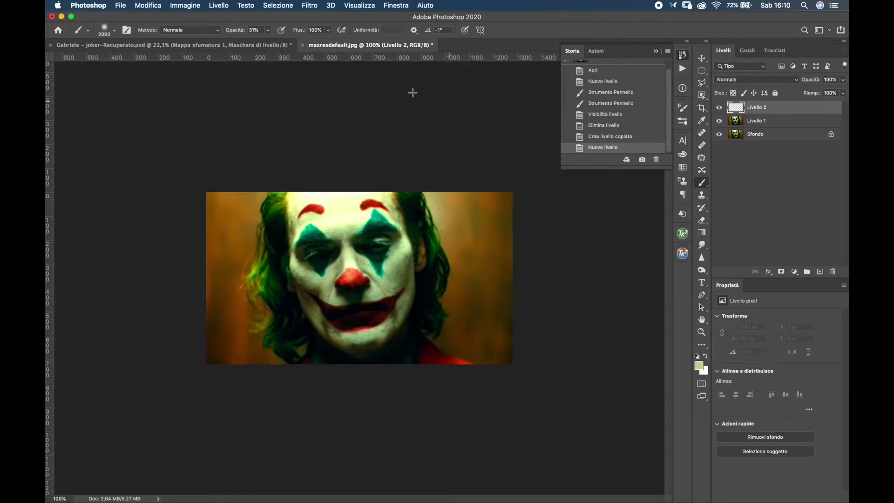
{"action": "left_click_drag", "start_coordinate": [229, 30], "coordinate": [289, 30]}
{"action": "left_click", "coordinate": [115, 31]}
{"action": "left_click_drag", "start_coordinate": [167, 60], "coordinate": [138, 60]}
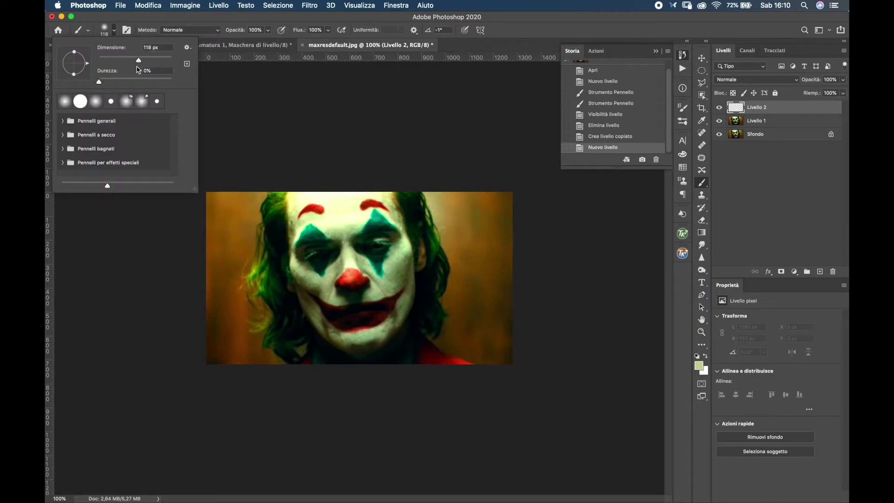
{"action": "left_click_drag", "start_coordinate": [99, 82], "coordinate": [186, 83]}
{"action": "left_click_drag", "start_coordinate": [140, 63], "coordinate": [152, 66]}
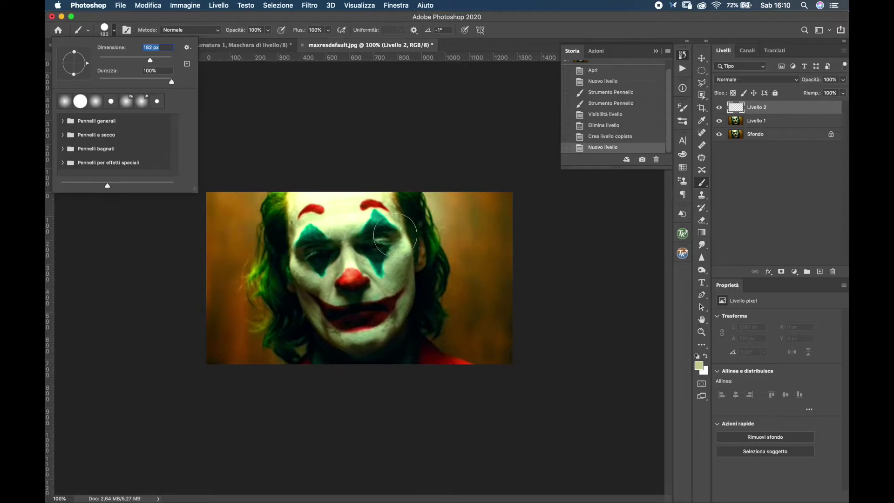
{"action": "left_click", "coordinate": [584, 227]}
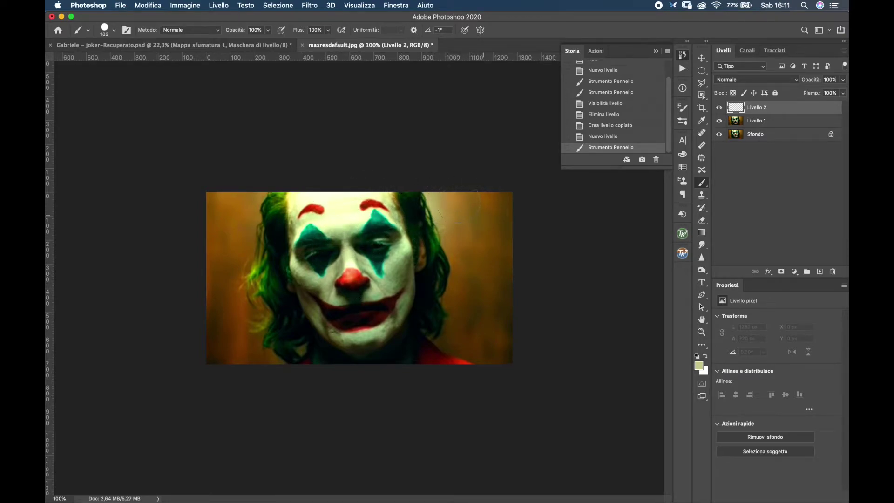
Step: Sample a light cream colour and paint a wide stroke across the Joker image's upper left
{"action": "left_click", "coordinate": [183, 48]}
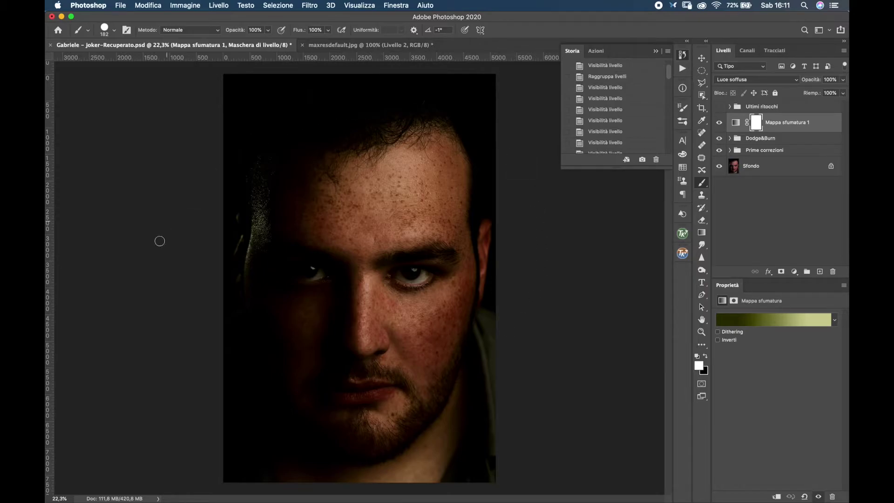
{"action": "left_click", "coordinate": [409, 49]}
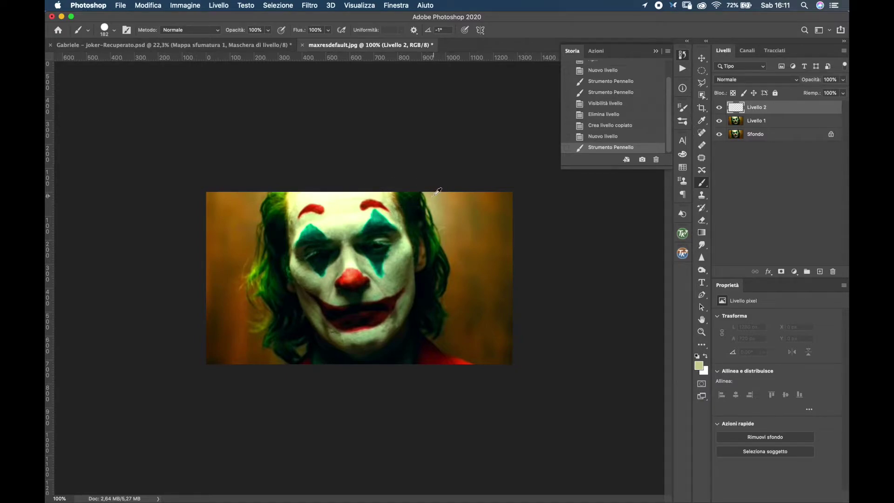
{"action": "left_click", "coordinate": [346, 193], "text": "alt"}
{"action": "mouse_move", "coordinate": [219, 236]}
{"action": "left_mouse_down"}
{"action": "mouse_move", "coordinate": [321, 240]}
{"action": "mouse_move", "coordinate": [245, 223]}
{"action": "left_mouse_up"}
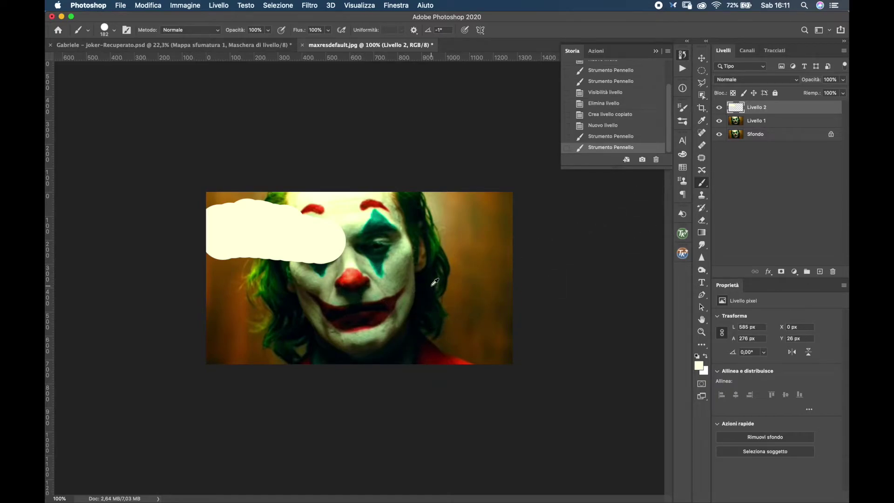
Step: Sample a near-black from the hair and paint it across the lower-left on Livello 2
{"action": "scroll", "coordinate": [431, 281], "scroll_direction": "up", "scroll_amount": 3}
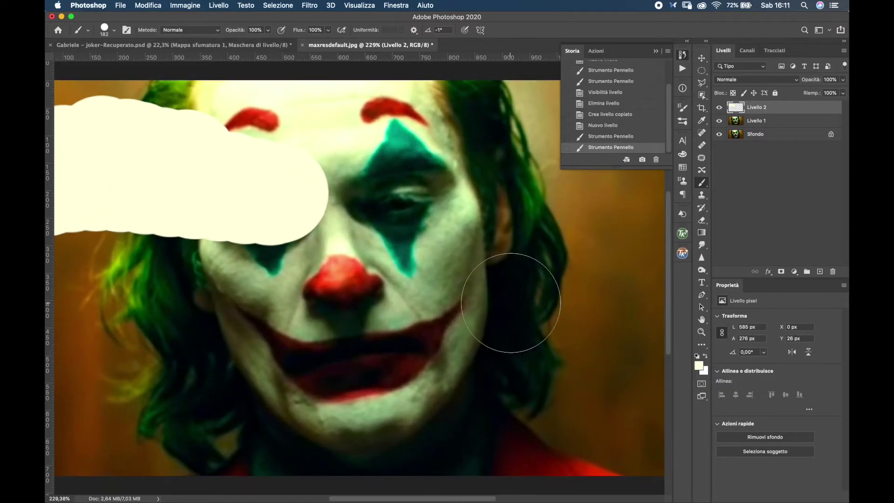
{"action": "left_click", "coordinate": [512, 290], "text": "alt"}
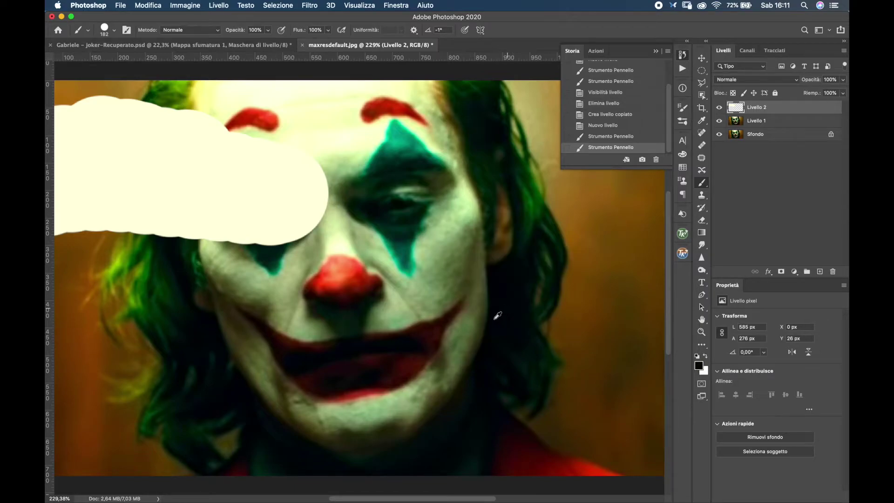
{"action": "left_click", "coordinate": [699, 367]}
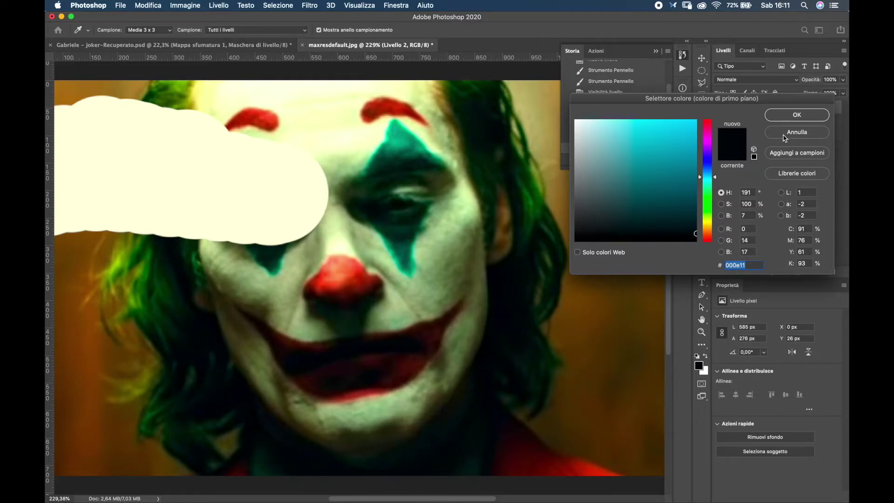
{"action": "left_click", "coordinate": [785, 135]}
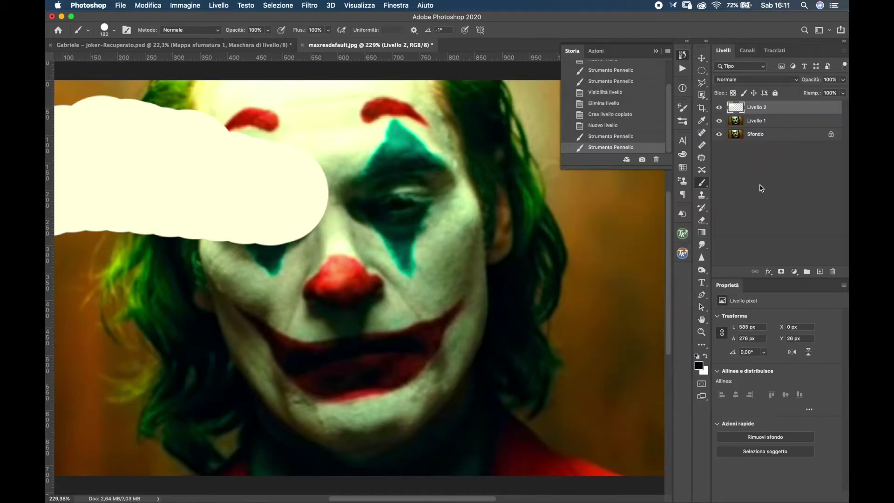
{"action": "scroll", "coordinate": [209, 326], "scroll_direction": "down", "scroll_amount": 5}
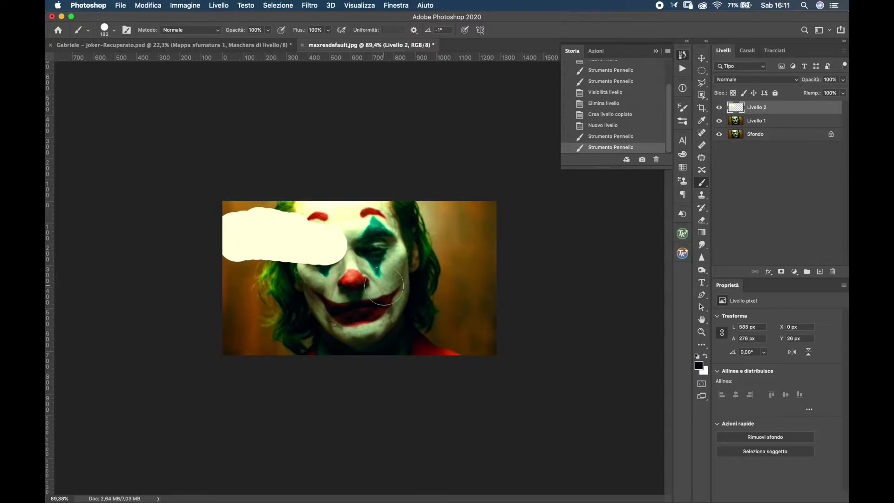
{"action": "left_click_drag", "start_coordinate": [239, 337], "coordinate": [309, 335]}
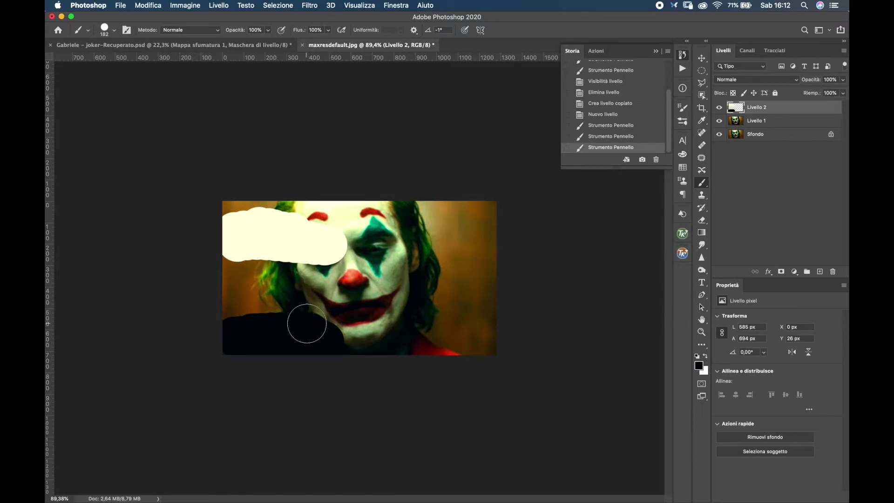
Step: Hide Livello 2, select Livello 1 and start Selezione > Intervallo colori
{"action": "left_click", "coordinate": [719, 109]}
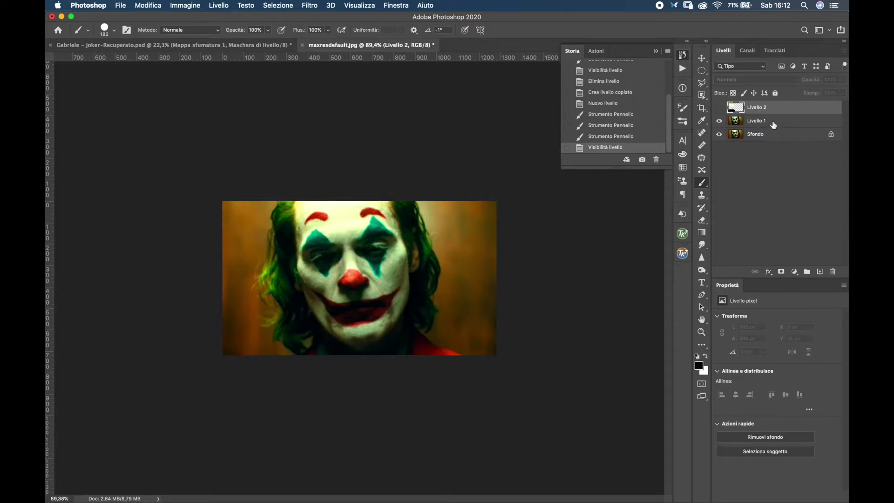
{"action": "left_click", "coordinate": [772, 124]}
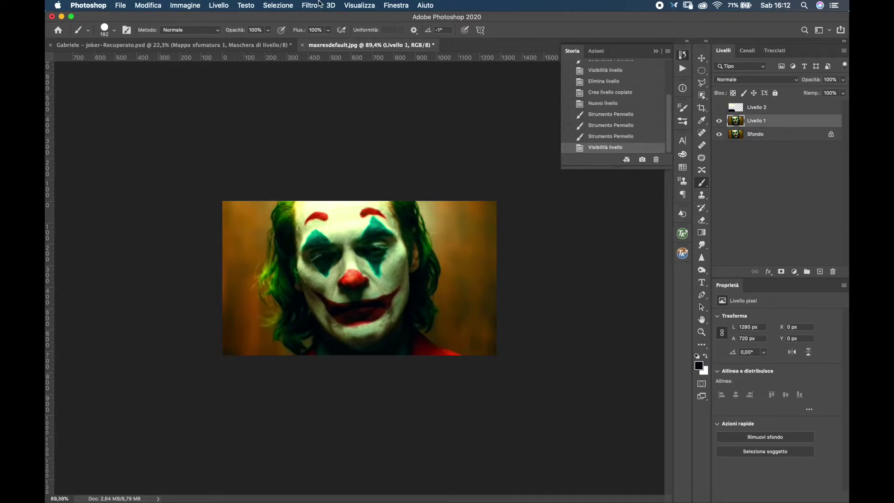
{"action": "left_click", "coordinate": [281, 5]}
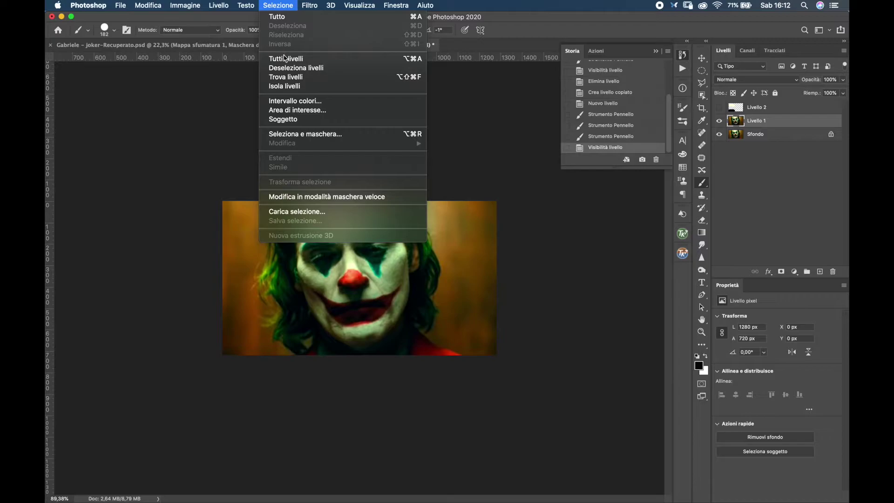
{"action": "left_click", "coordinate": [287, 105]}
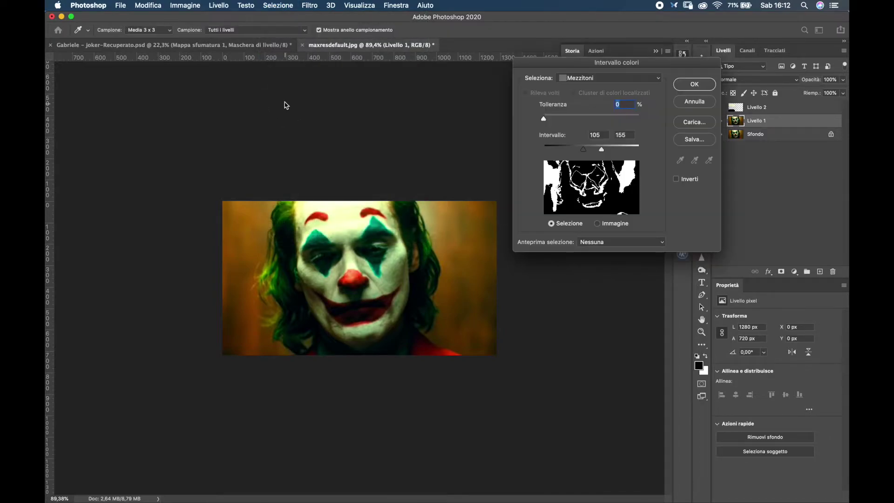
Step: Set the Intervallo colori Seleziona option to Mezzitoni
{"action": "left_click", "coordinate": [654, 78]}
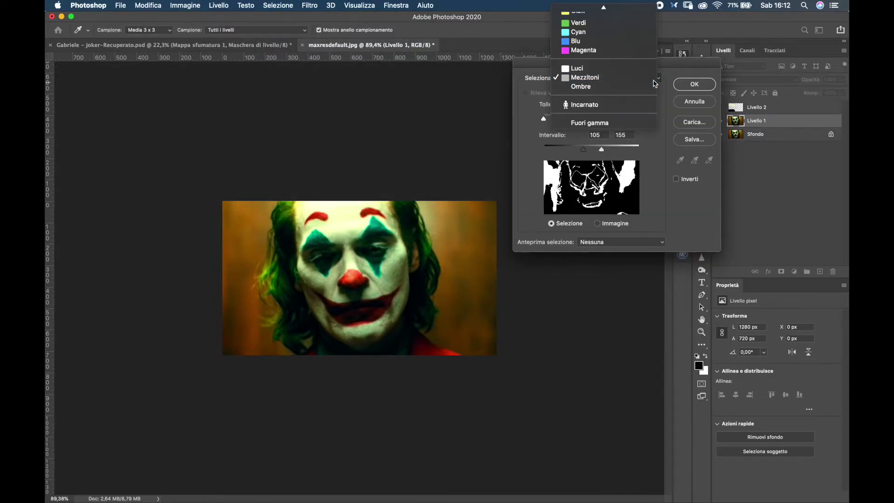
{"action": "left_click", "coordinate": [582, 86]}
{"action": "left_click", "coordinate": [654, 78]}
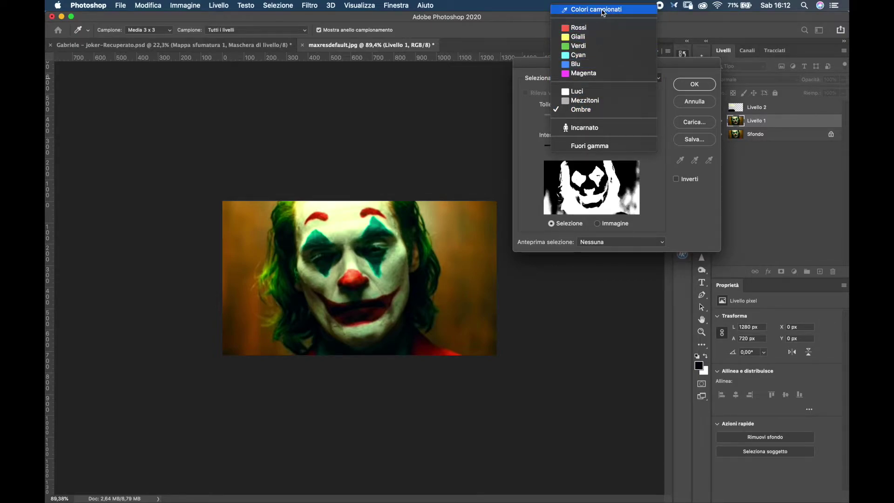
{"action": "left_click", "coordinate": [603, 11]}
{"action": "left_click_drag", "start_coordinate": [662, 64], "coordinate": [571, 47]}
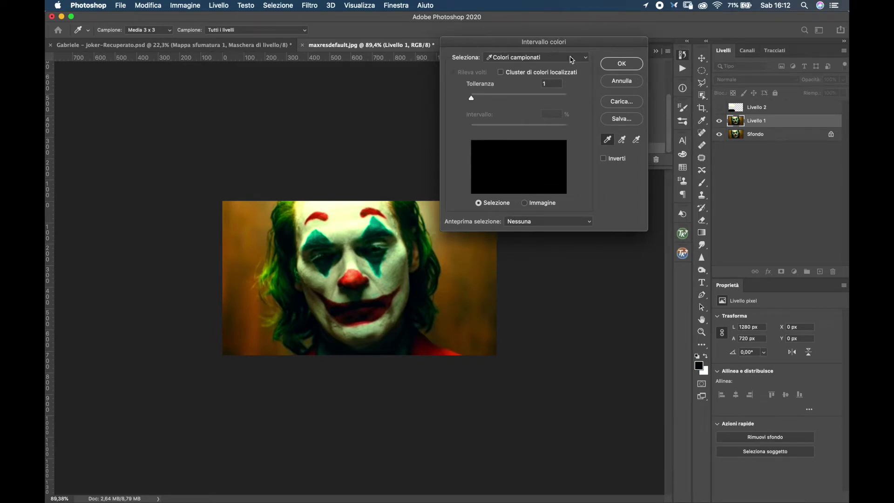
{"action": "left_click", "coordinate": [583, 58]}
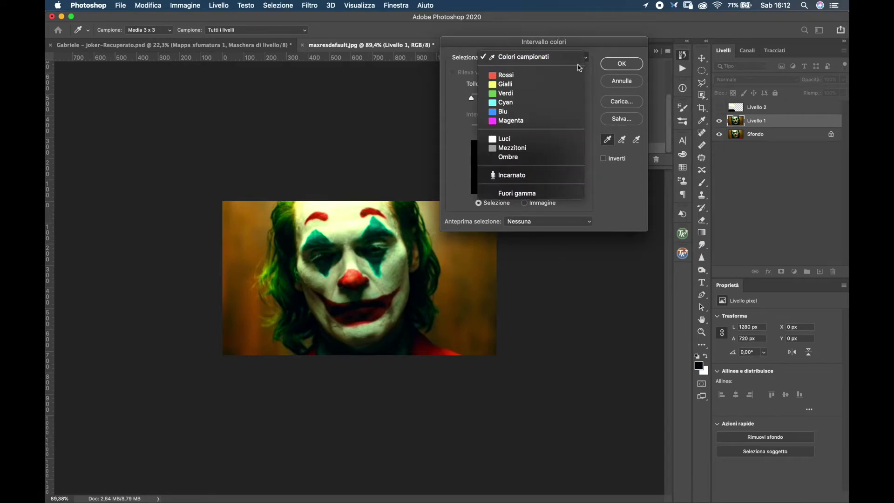
{"action": "left_click", "coordinate": [521, 148]}
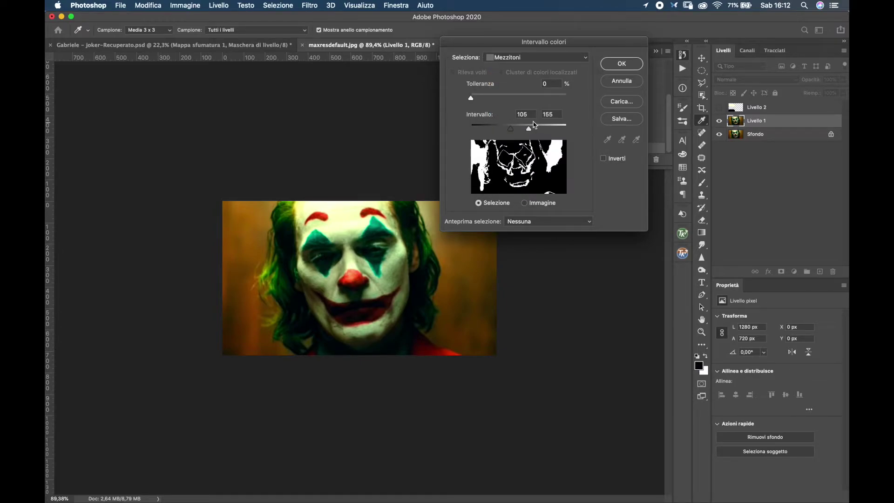
Step: Keep Tolleranza at 0% and narrow the midtone Intervallo to 123–143
{"action": "left_click_drag", "start_coordinate": [472, 98], "coordinate": [540, 107]}
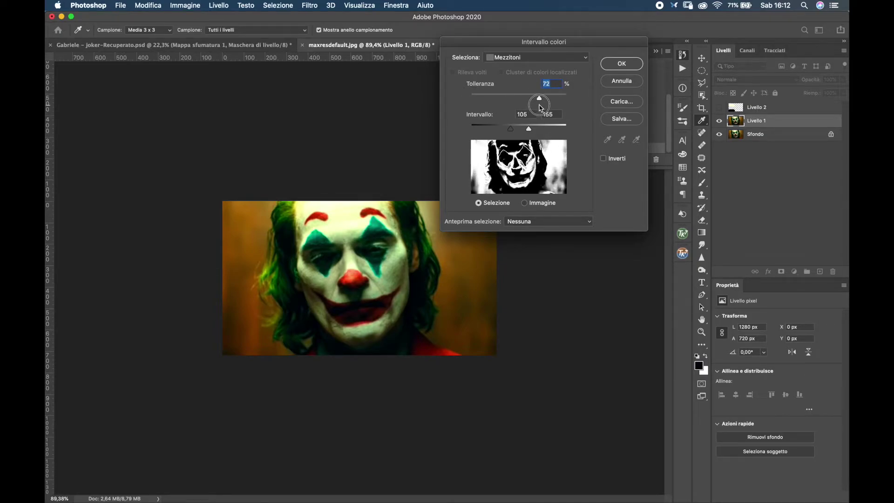
{"action": "left_click_drag", "start_coordinate": [540, 107], "coordinate": [449, 97]}
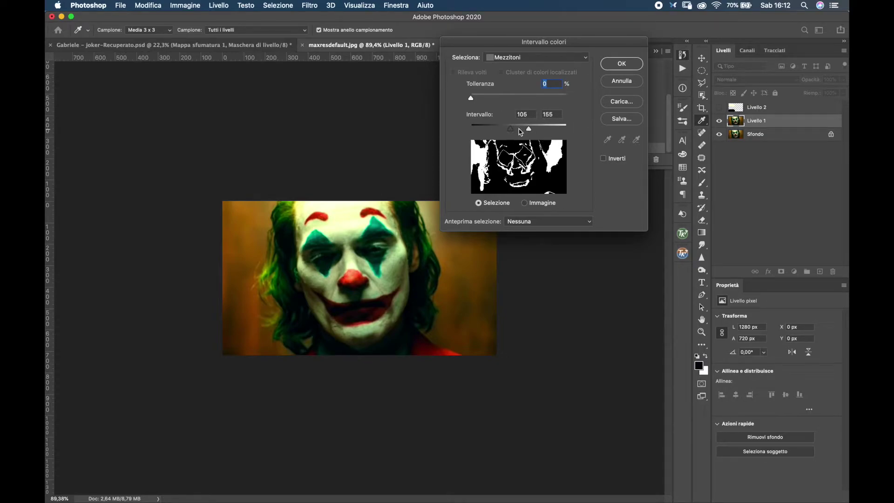
{"action": "mouse_move", "coordinate": [512, 132]}
{"action": "left_mouse_down"}
{"action": "mouse_move", "coordinate": [531, 132]}
{"action": "mouse_move", "coordinate": [521, 133]}
{"action": "left_mouse_up"}
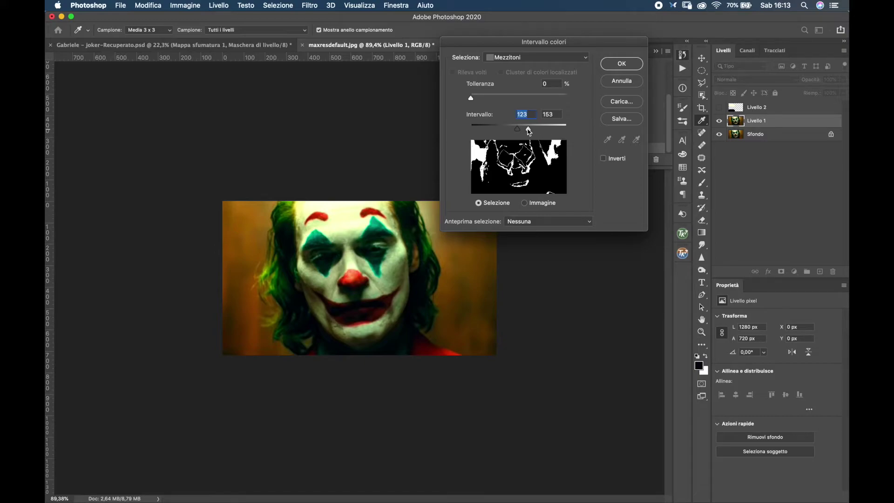
{"action": "left_click_drag", "start_coordinate": [529, 130], "coordinate": [525, 131]}
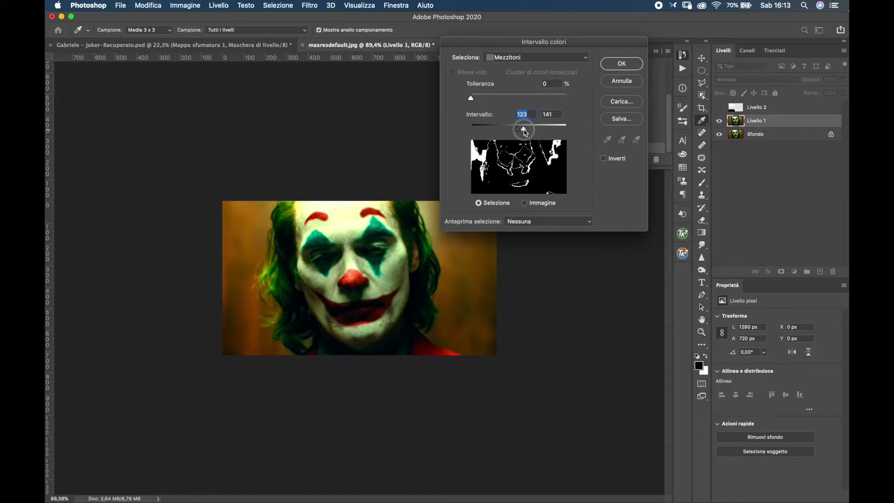
{"action": "left_click_drag", "start_coordinate": [524, 131], "coordinate": [525, 132]}
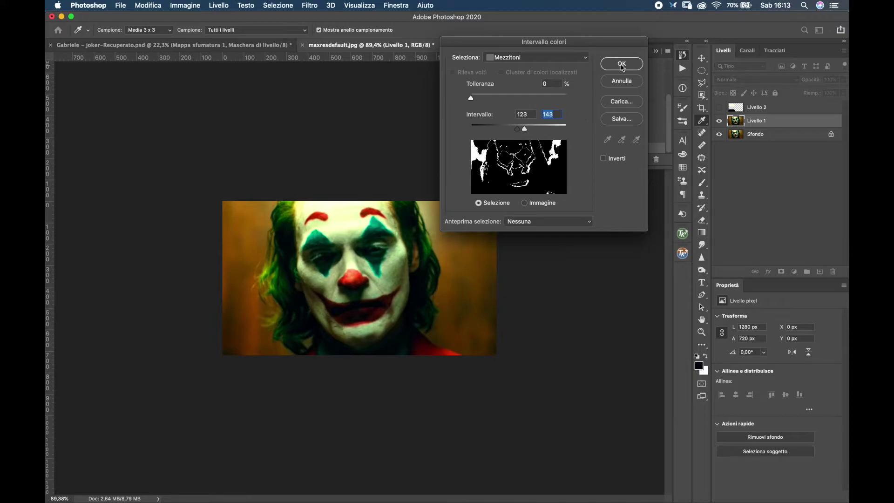
Step: Apply the midtone range as a selection and run Filtro > Sfocatura > Media on it
{"action": "left_click", "coordinate": [622, 64]}
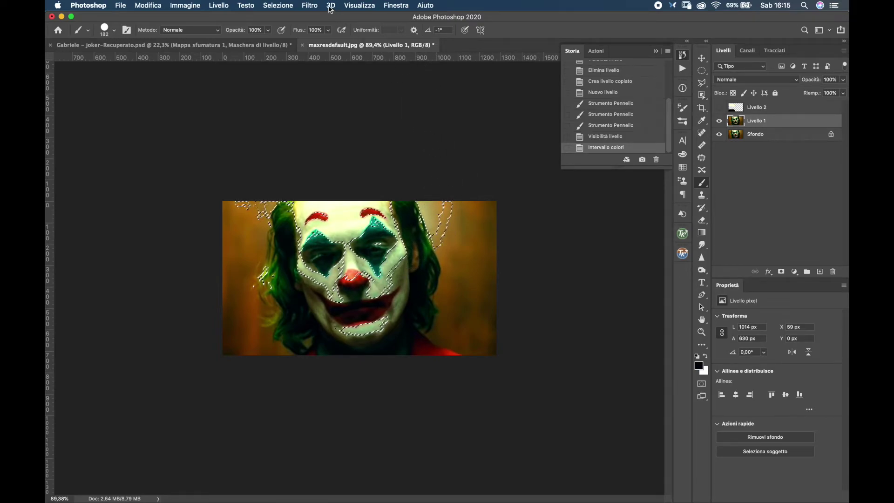
{"action": "left_click", "coordinate": [309, 5]}
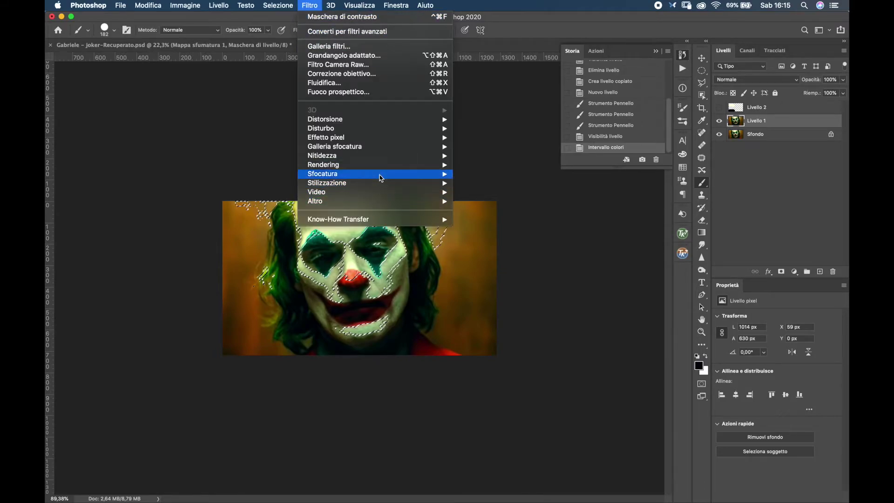
{"action": "mouse_move", "coordinate": [322, 173]}
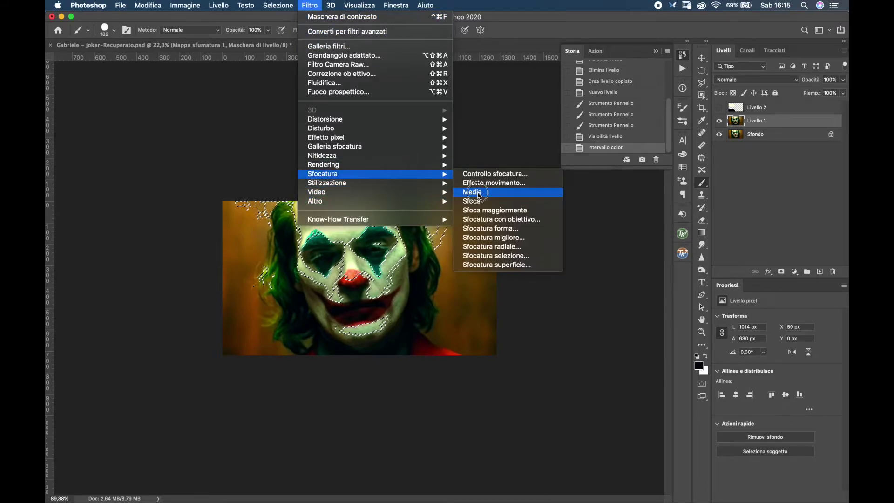
{"action": "left_click", "coordinate": [478, 195]}
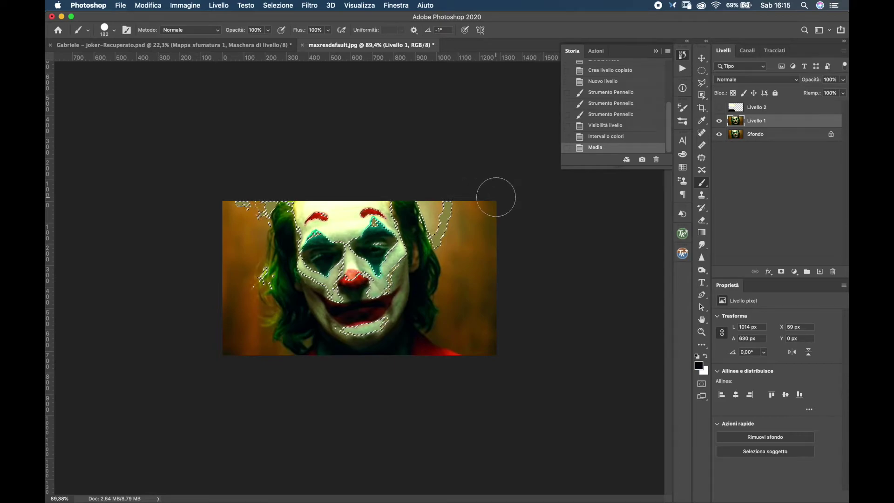
Step: Copy the averaged midtones to a new layer and sample its olive colour
{"action": "key", "text": "super+j"}
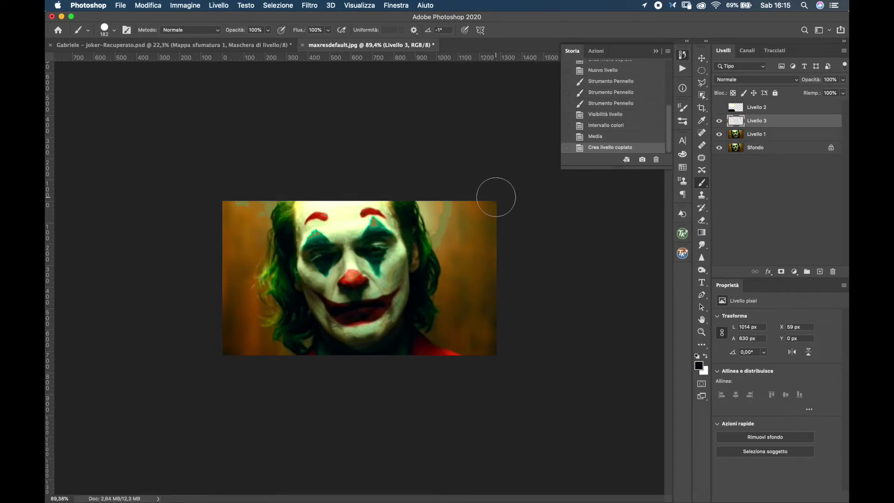
{"action": "left_click_drag", "start_coordinate": [719, 134], "coordinate": [719, 148]}
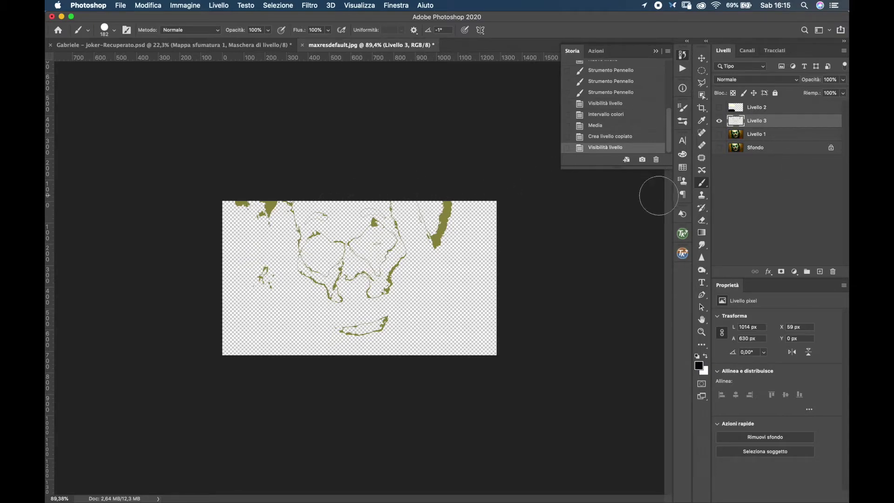
{"action": "left_click", "coordinate": [445, 219], "text": "alt"}
Step: Paint the olive between the cream and black strokes on Livello 2, then return to the portrait
{"action": "left_click_drag", "start_coordinate": [718, 138], "coordinate": [719, 148]}
{"action": "left_click", "coordinate": [719, 107]}
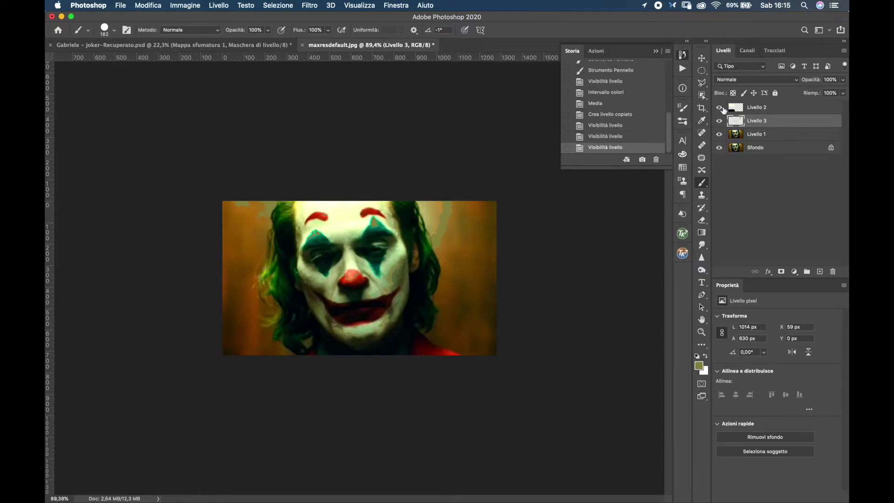
{"action": "left_click", "coordinate": [755, 107]}
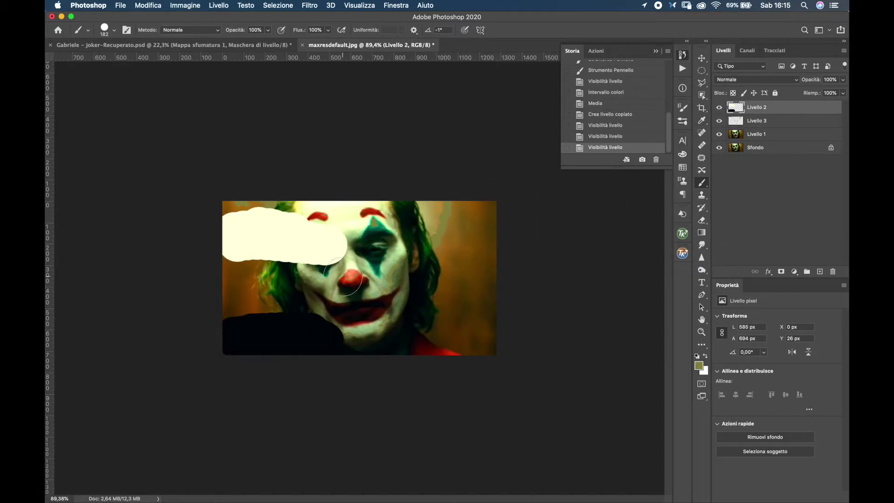
{"action": "mouse_move", "coordinate": [247, 285]}
{"action": "left_mouse_down"}
{"action": "mouse_move", "coordinate": [259, 285]}
{"action": "mouse_move", "coordinate": [228, 289]}
{"action": "left_mouse_up"}
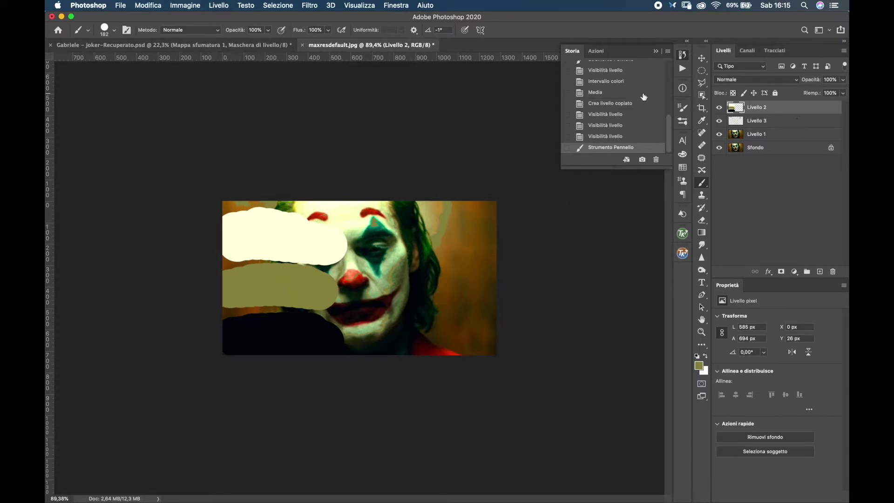
{"action": "left_click", "coordinate": [259, 45]}
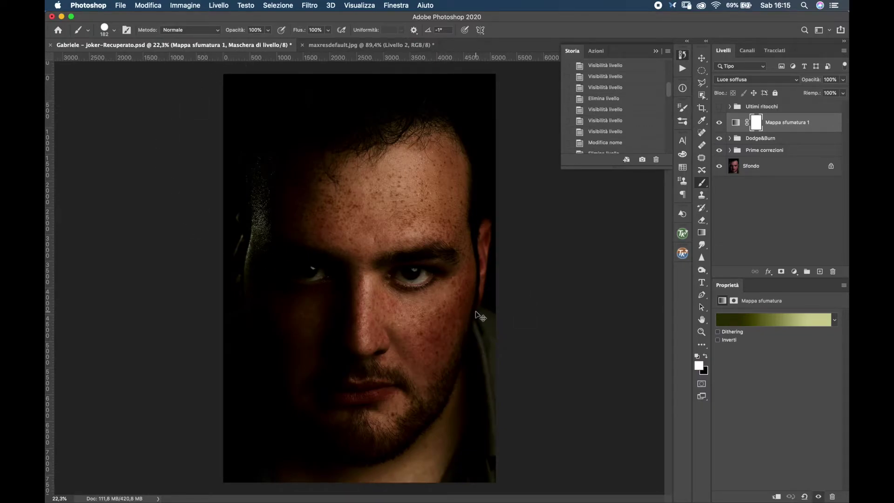
Step: Bring the three colour swatches into the portrait, scale them ~341% and place them top-left
{"action": "left_click_drag", "start_coordinate": [480, 317], "coordinate": [475, 309]}
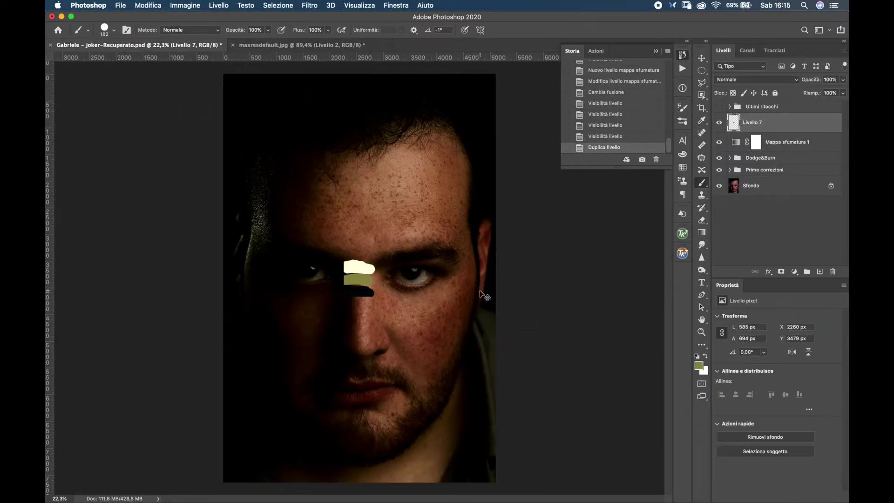
{"action": "key", "text": "ctrl+t"}
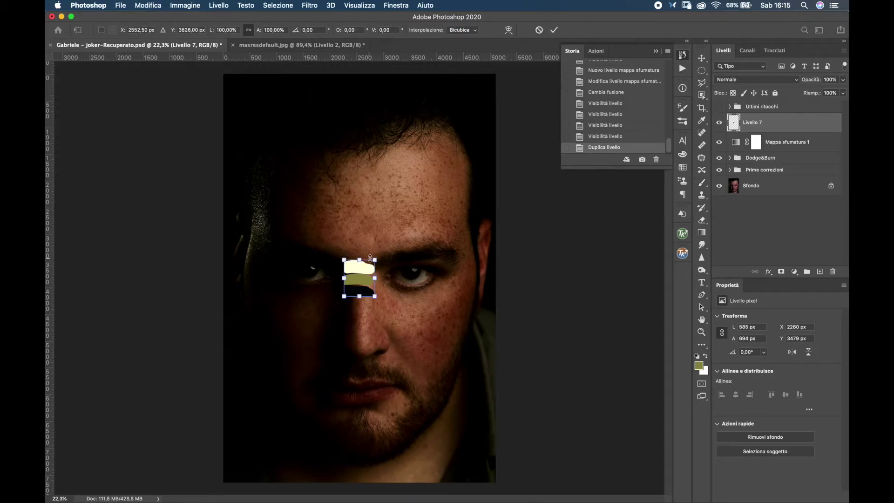
{"action": "left_click_drag", "start_coordinate": [374, 260], "coordinate": [460, 175]}
{"action": "mouse_move", "coordinate": [388, 258]}
{"action": "left_mouse_down"}
{"action": "mouse_move", "coordinate": [294, 179]}
{"action": "mouse_move", "coordinate": [285, 198]}
{"action": "left_mouse_up"}
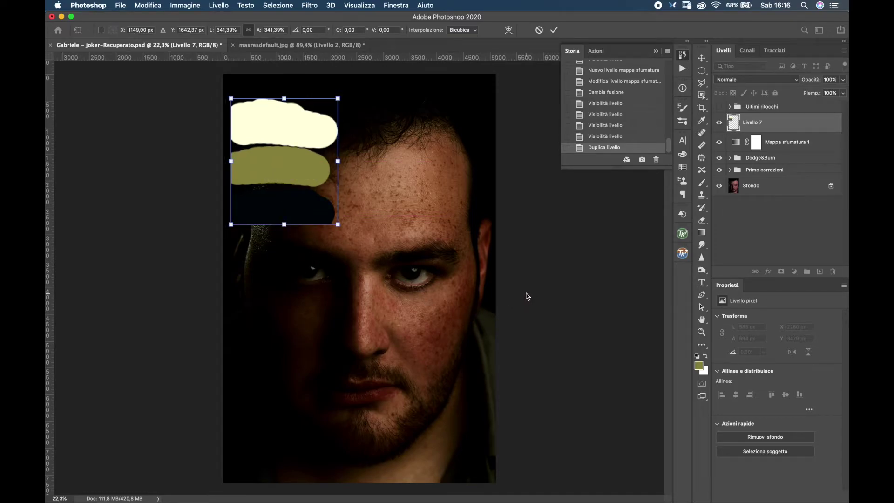
{"action": "key", "text": "Return"}
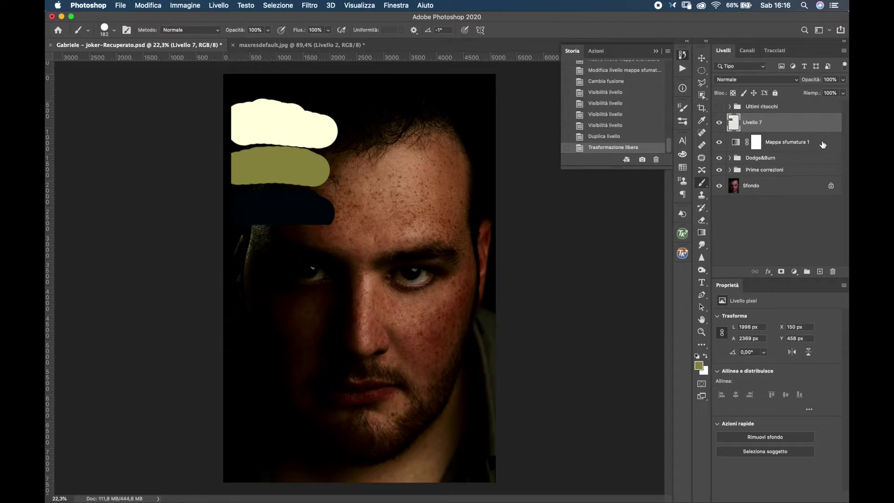
Step: Add a Curves adjustment layer above Mappa sfumatura 1
{"action": "left_click", "coordinate": [822, 145]}
{"action": "left_click", "coordinate": [794, 272]}
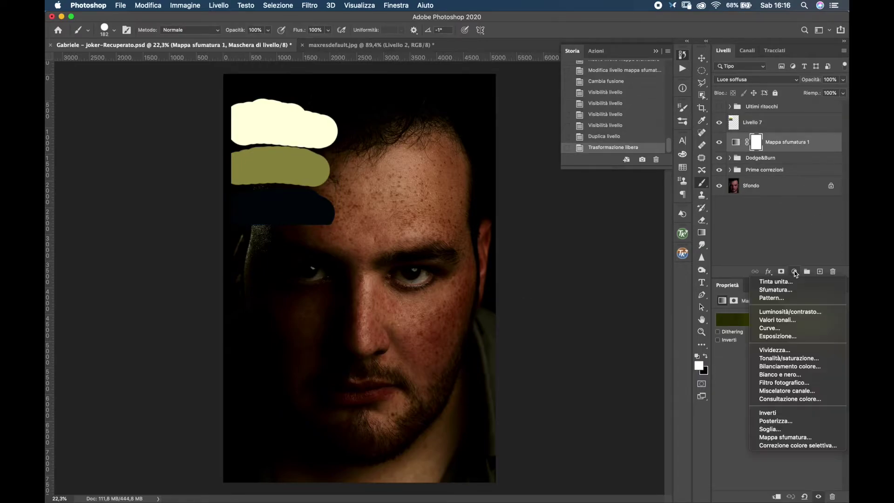
{"action": "left_click", "coordinate": [771, 328]}
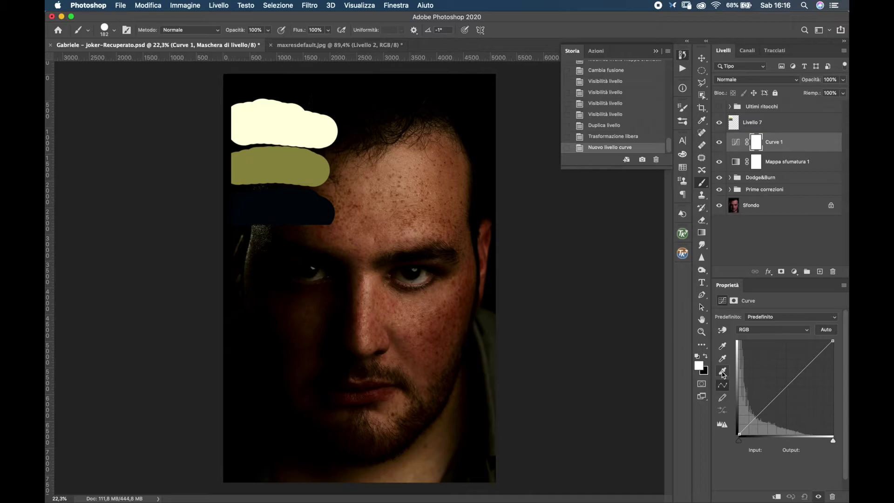
Step: Open and cancel the Curves shadow and highlight target colour settings
{"action": "left_click", "coordinate": [722, 371]}
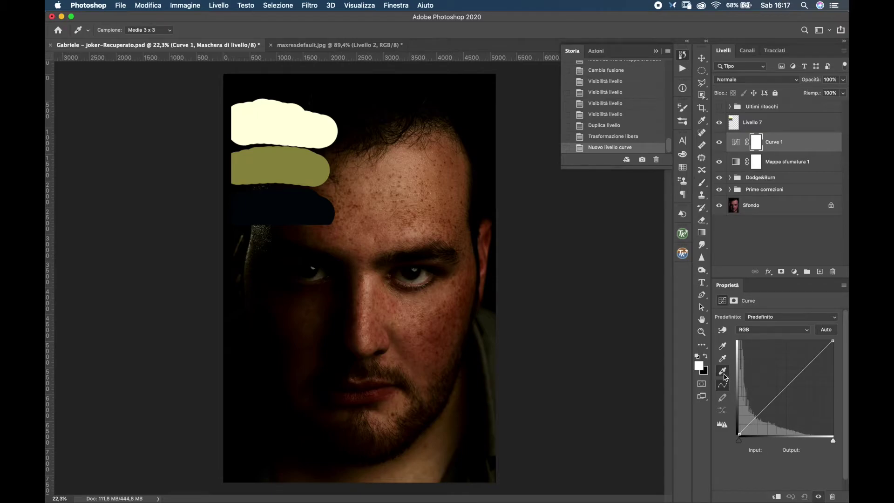
{"action": "double_click", "coordinate": [722, 349]}
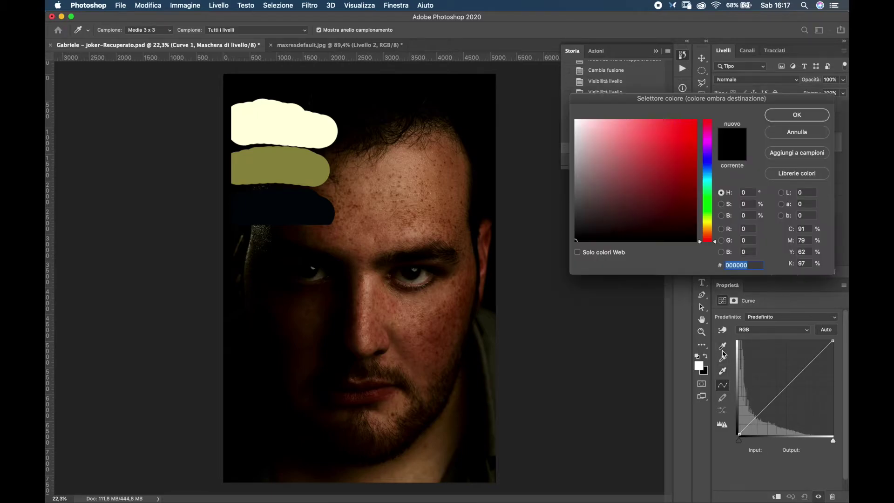
{"action": "left_click", "coordinate": [786, 133]}
{"action": "double_click", "coordinate": [723, 372]}
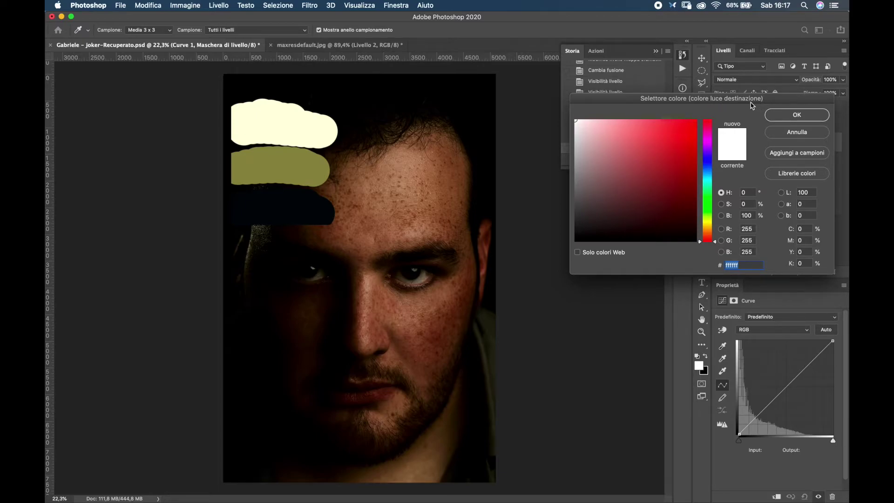
{"action": "left_click_drag", "start_coordinate": [747, 102], "coordinate": [629, 41]}
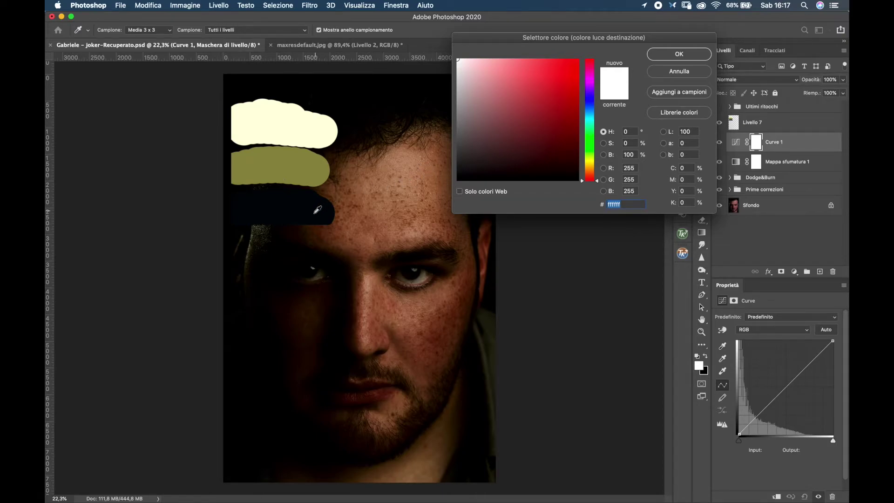
{"action": "left_click", "coordinate": [665, 75]}
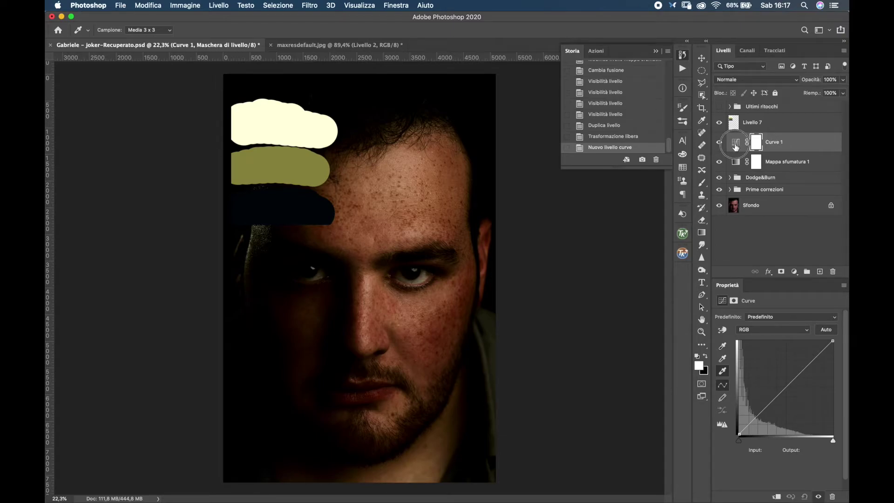
Step: Set the Curves highlight target to pale yellow ffffdf from the cream swatch, without saving defaults
{"action": "left_click", "coordinate": [755, 146]}
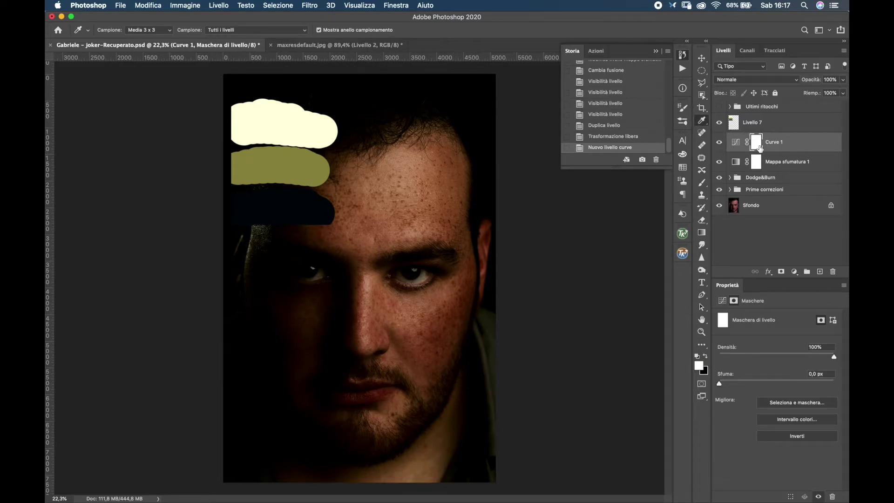
{"action": "left_click", "coordinate": [736, 142]}
{"action": "left_click", "coordinate": [738, 145]}
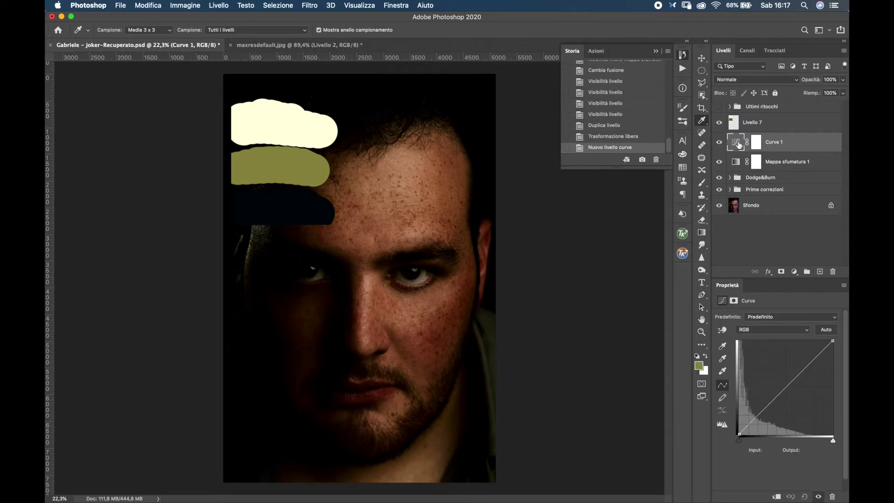
{"action": "double_click", "coordinate": [722, 371]}
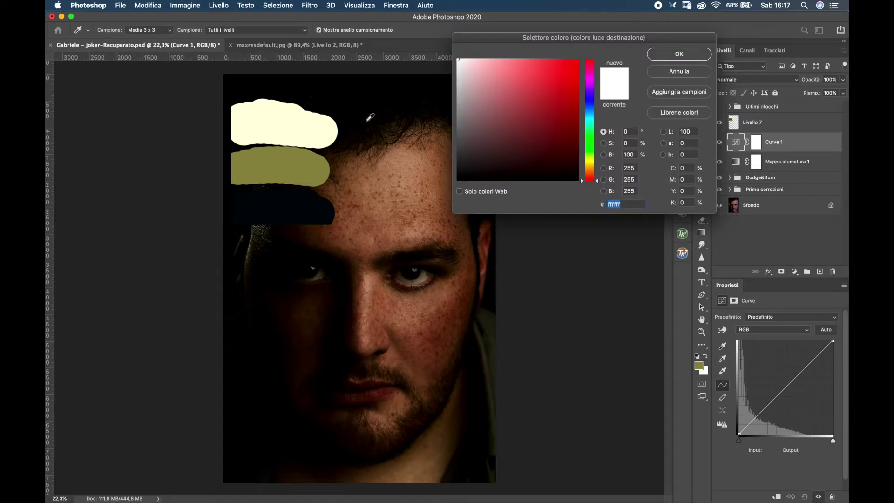
{"action": "left_click", "coordinate": [281, 113]}
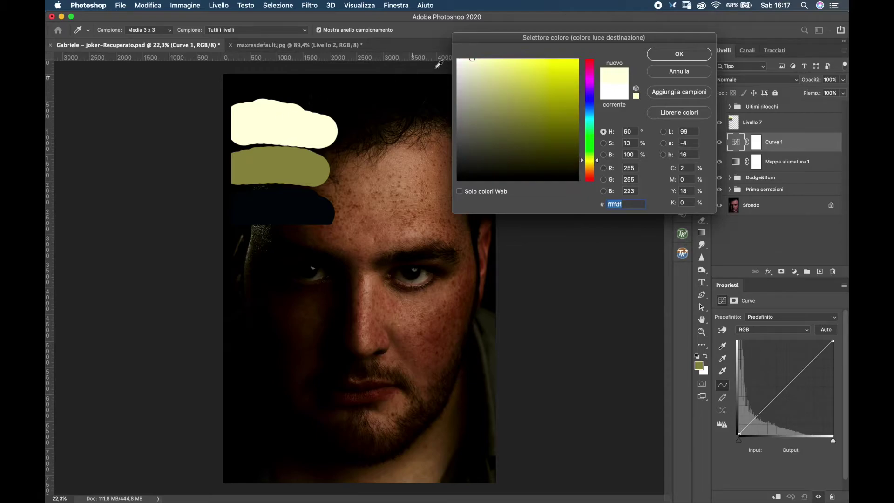
{"action": "left_click", "coordinate": [682, 54]}
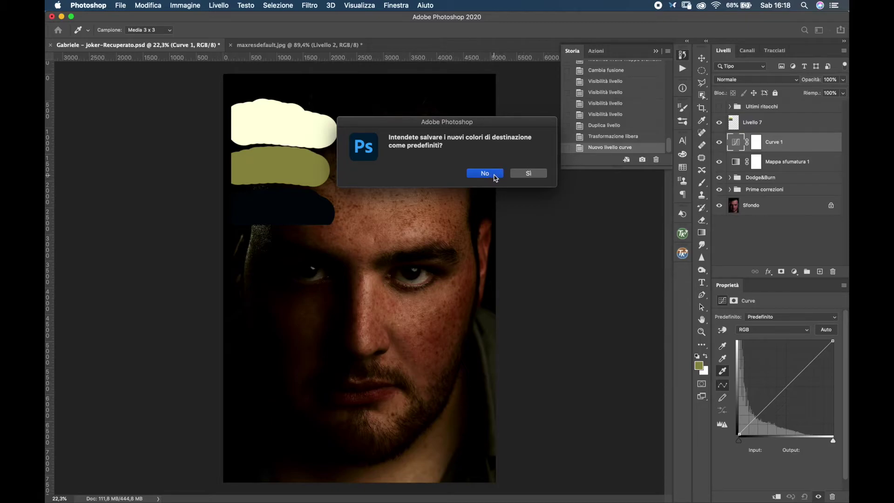
{"action": "left_click", "coordinate": [484, 174]}
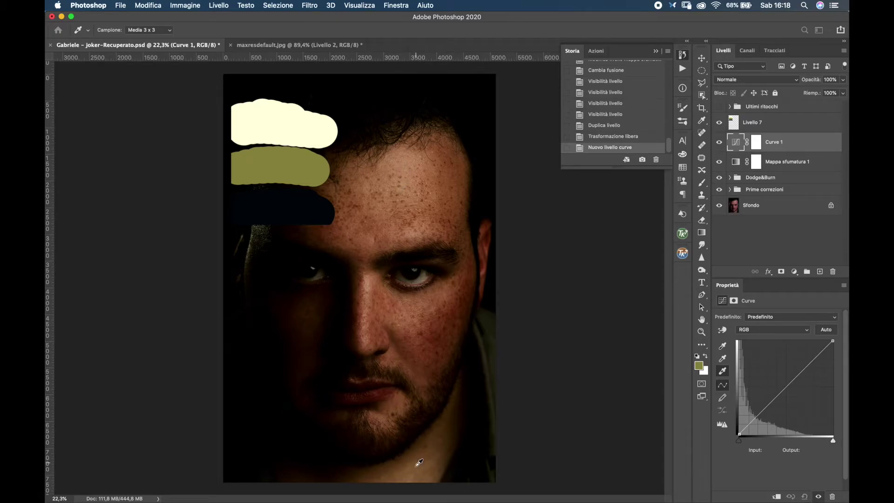
Step: Set the white point on the forehead, shadow target 000e11 from the dark swatch, and the black point
{"action": "left_click", "coordinate": [409, 163]}
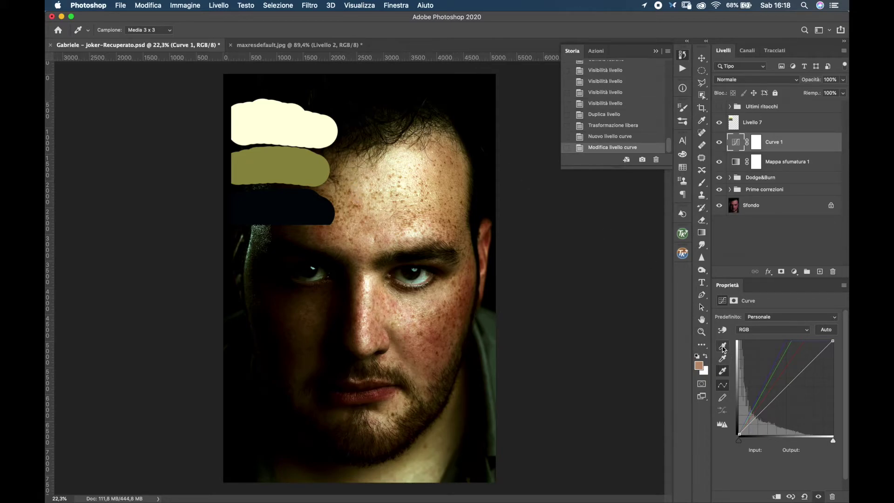
{"action": "double_click", "coordinate": [723, 346]}
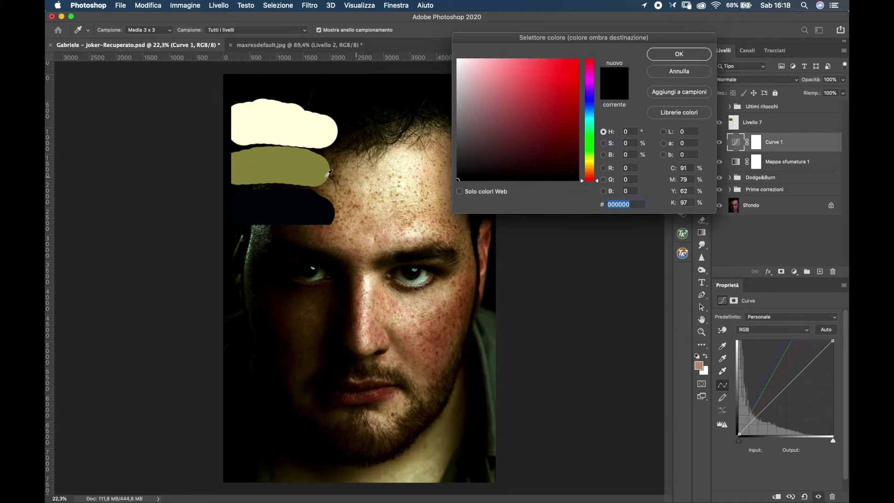
{"action": "left_click", "coordinate": [266, 201]}
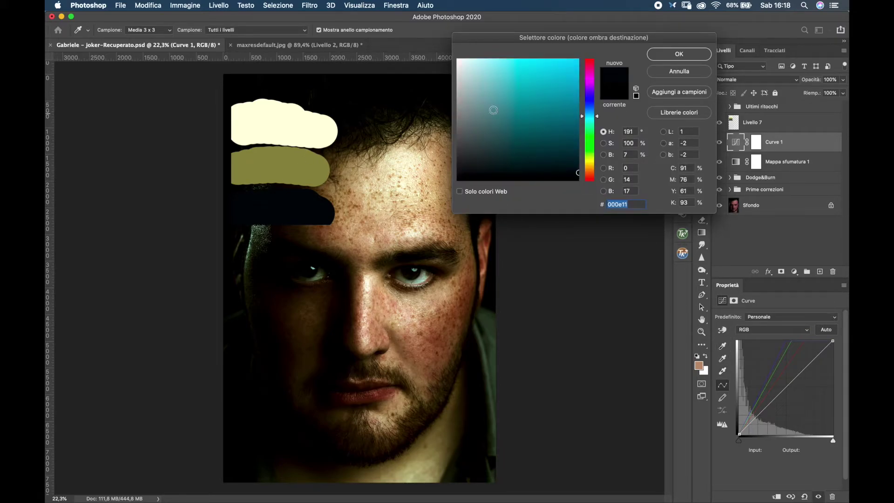
{"action": "left_click", "coordinate": [664, 54]}
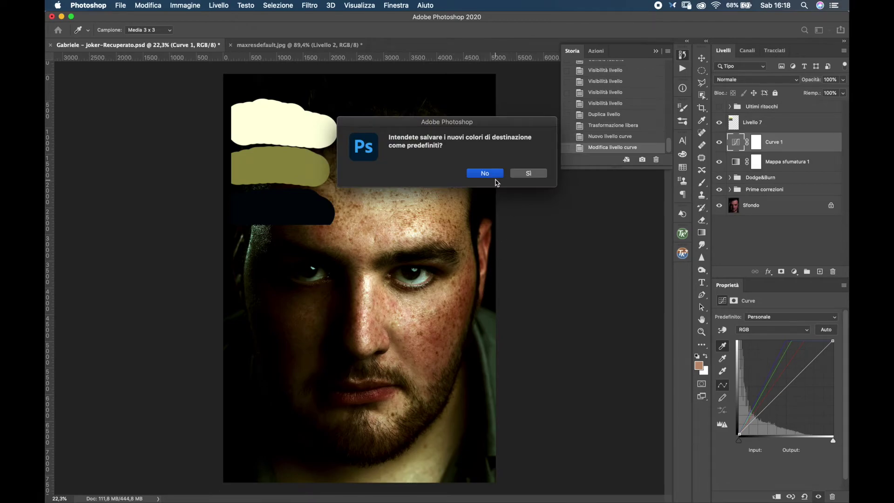
{"action": "left_click", "coordinate": [493, 173]}
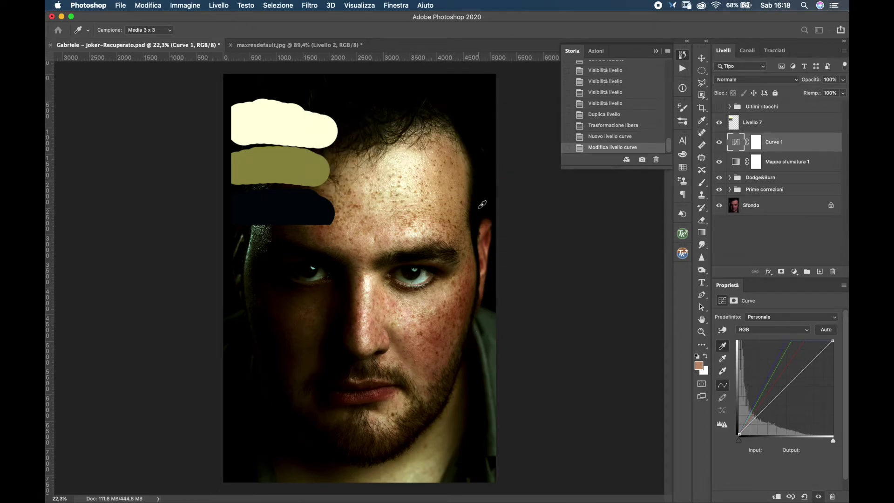
{"action": "left_click", "coordinate": [483, 190]}
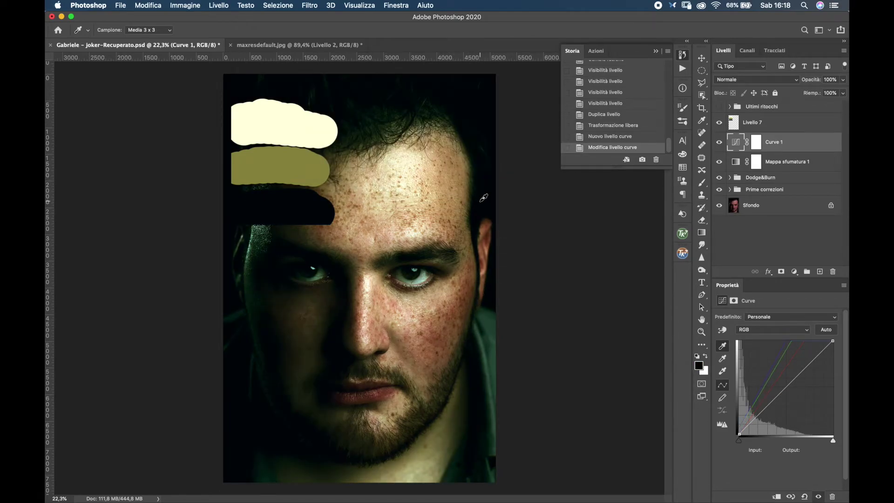
{"action": "double_click", "coordinate": [723, 359]}
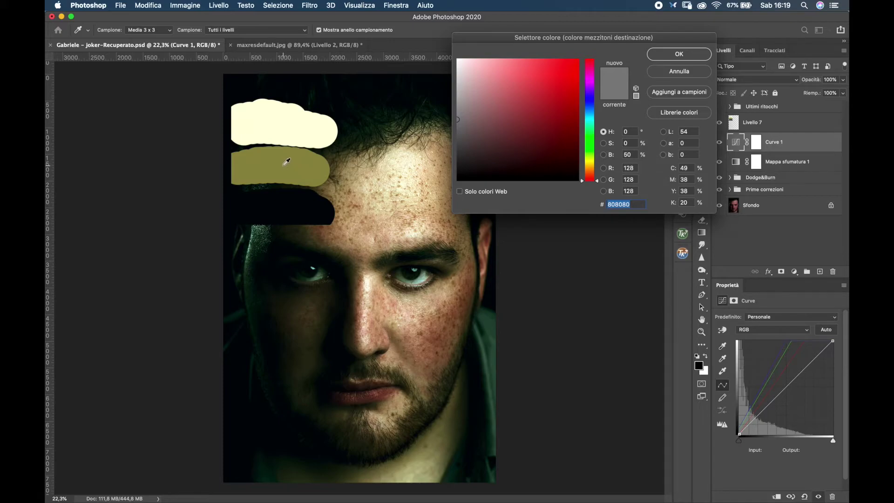
Step: Set the midtone target to olive 8e8a4a and sample the grey point at the right image edge
{"action": "left_click", "coordinate": [285, 160]}
{"action": "left_click", "coordinate": [670, 55]}
{"action": "left_click", "coordinate": [482, 174]}
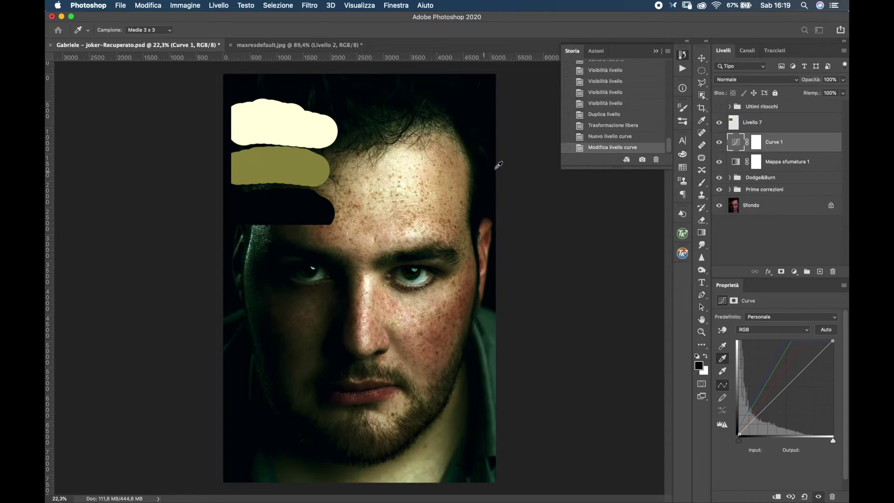
{"action": "left_click", "coordinate": [494, 321]}
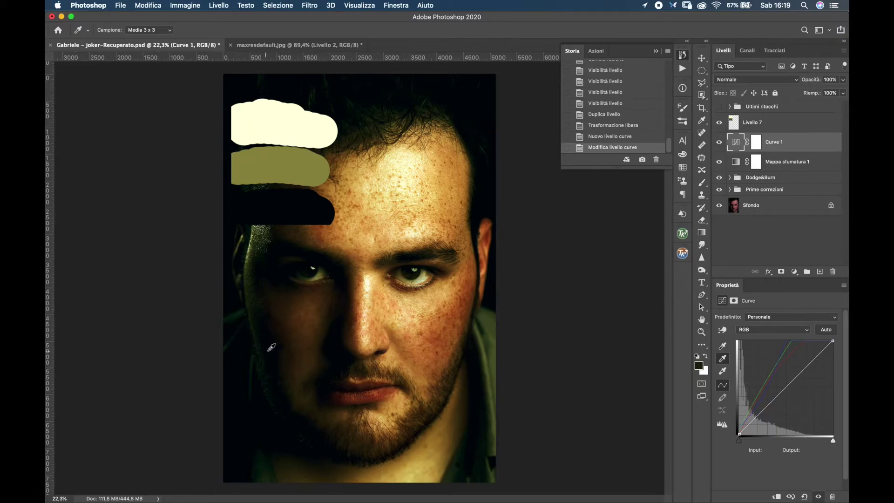
Step: Resample the Curves grey point on nose, cheek and forehead skin to test colour balances
{"action": "left_click", "coordinate": [290, 329]}
{"action": "left_click", "coordinate": [310, 322]}
{"action": "left_click", "coordinate": [315, 310]}
{"action": "left_click", "coordinate": [377, 300]}
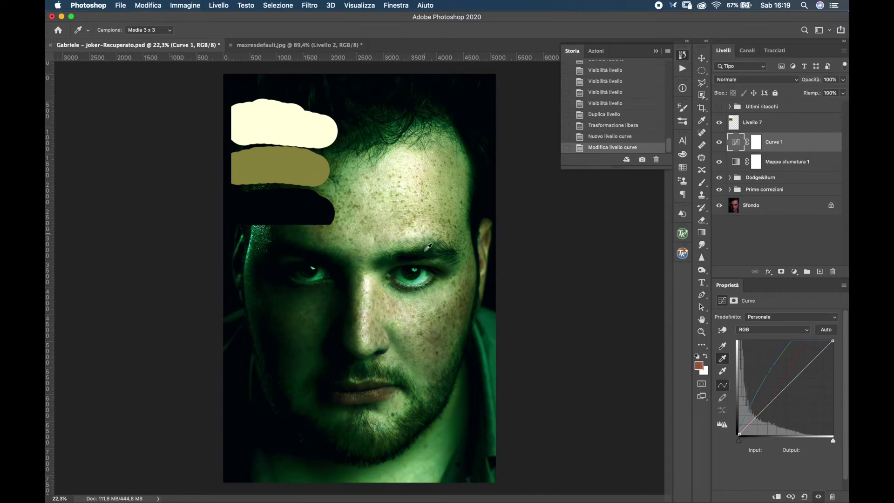
{"action": "left_click", "coordinate": [487, 356]}
{"action": "left_click", "coordinate": [379, 219]}
{"action": "left_click", "coordinate": [298, 329]}
{"action": "left_click", "coordinate": [488, 325]}
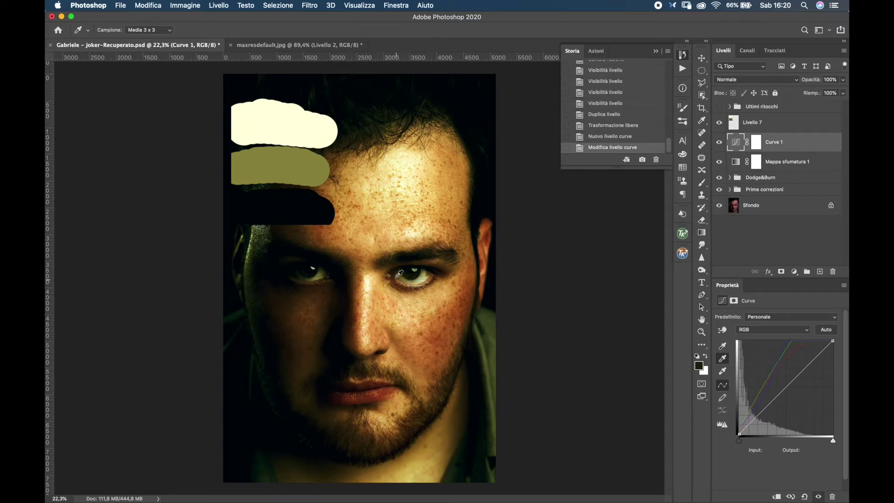
Step: Fine-tune the grey point with further face samples until the skin reads muted olive-green
{"action": "mouse_move", "coordinate": [393, 206]}
{"action": "left_mouse_down"}
{"action": "mouse_move", "coordinate": [421, 210]}
{"action": "mouse_move", "coordinate": [399, 318]}
{"action": "left_mouse_up"}
{"action": "left_click_drag", "start_coordinate": [399, 318], "coordinate": [331, 339]}
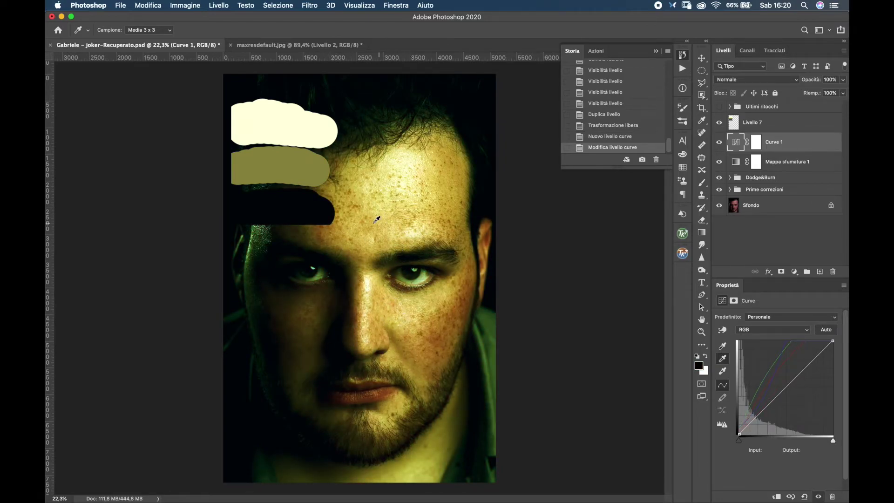
{"action": "left_click_drag", "start_coordinate": [435, 326], "coordinate": [434, 336]}
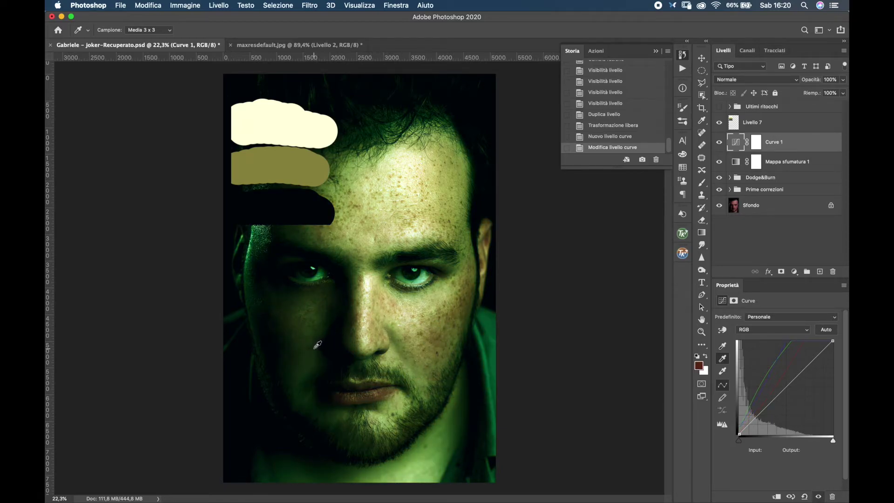
{"action": "left_click_drag", "start_coordinate": [293, 331], "coordinate": [291, 372]}
{"action": "left_click", "coordinate": [770, 125]}
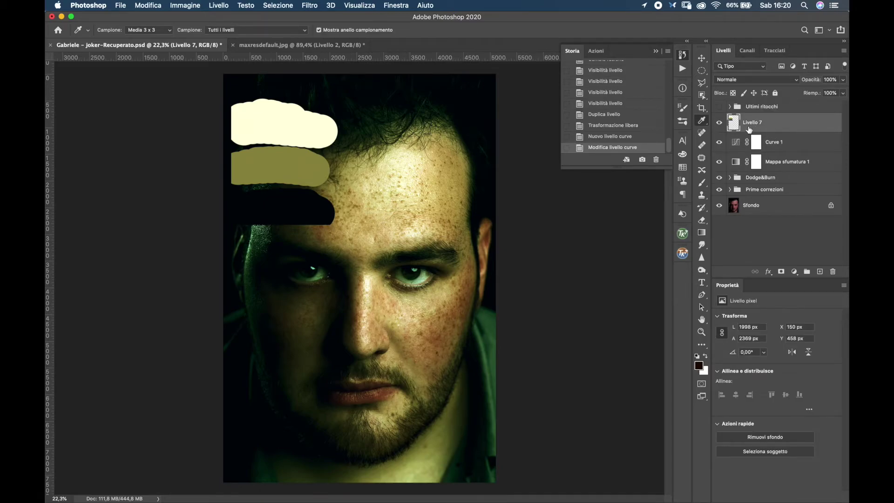
Step: Delete the Livello 7 swatch layer from the portrait and bring up the maxresdefault.jpg Joker image
{"action": "left_click", "coordinate": [719, 123]}
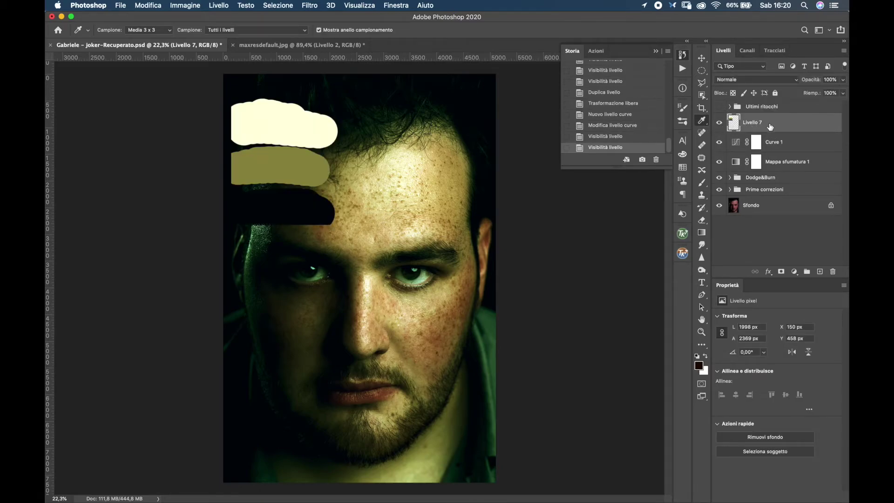
{"action": "left_click_drag", "start_coordinate": [793, 125], "coordinate": [832, 272]}
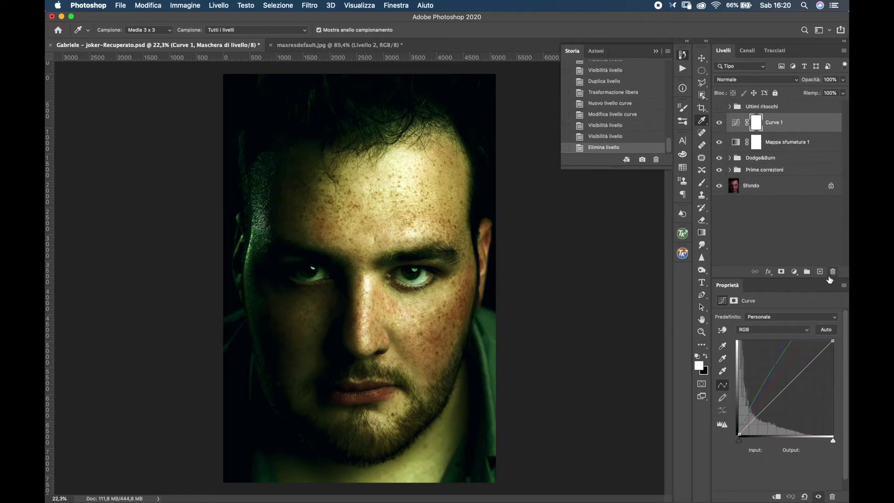
{"action": "left_click", "coordinate": [378, 45]}
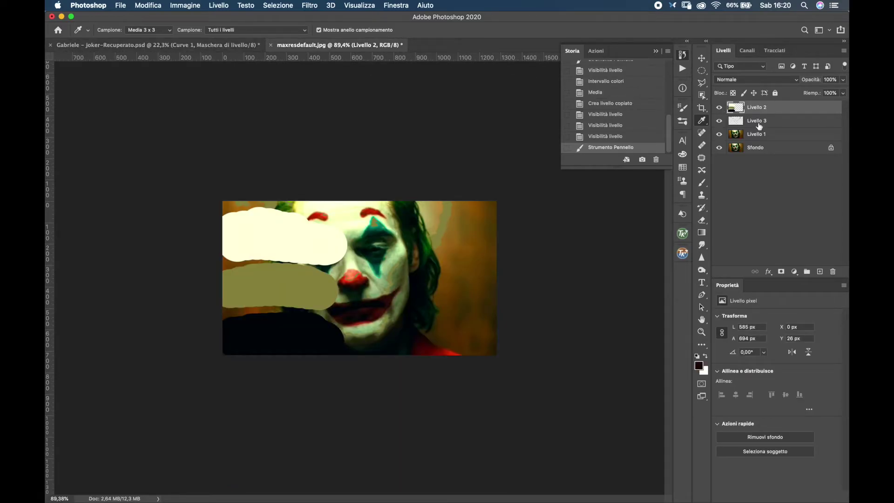
Step: Delete the Joker image's swatch layers and crop it to a 4:5, 576×720 face portrait
{"action": "left_click", "coordinate": [775, 134], "text": "shift"}
{"action": "left_click_drag", "start_coordinate": [784, 120], "coordinate": [832, 272]}
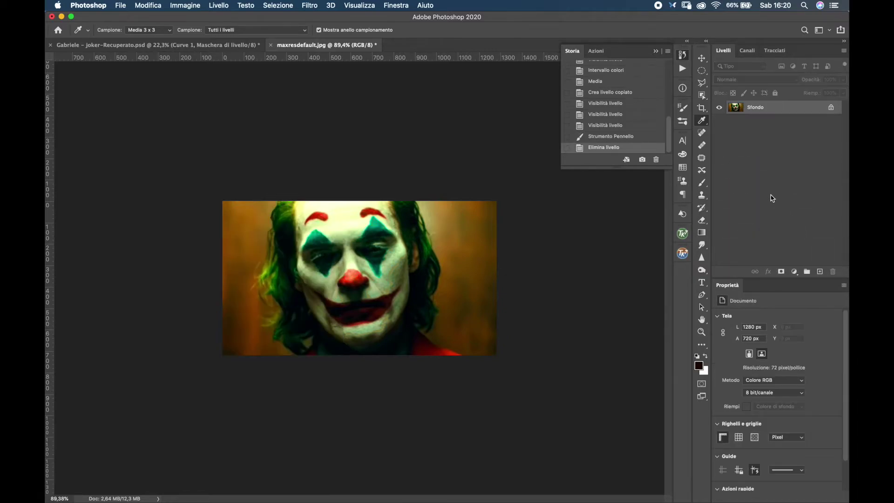
{"action": "left_click", "coordinate": [701, 108]}
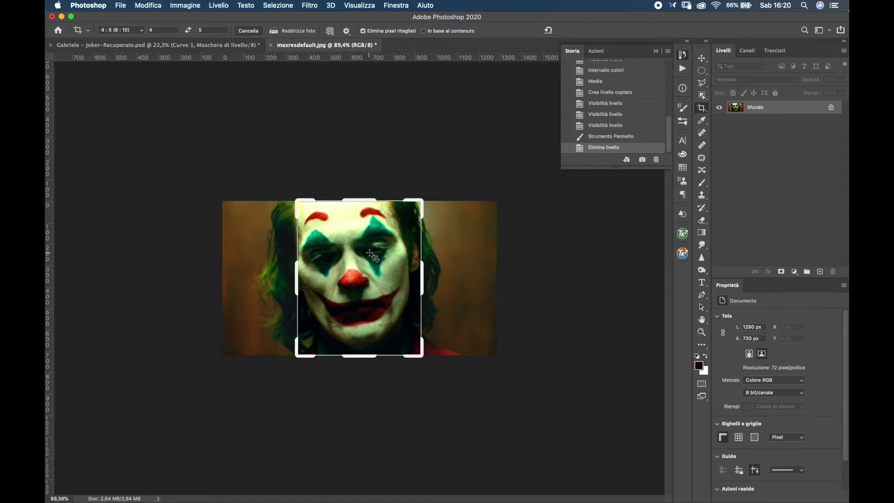
{"action": "left_click", "coordinate": [381, 262]}
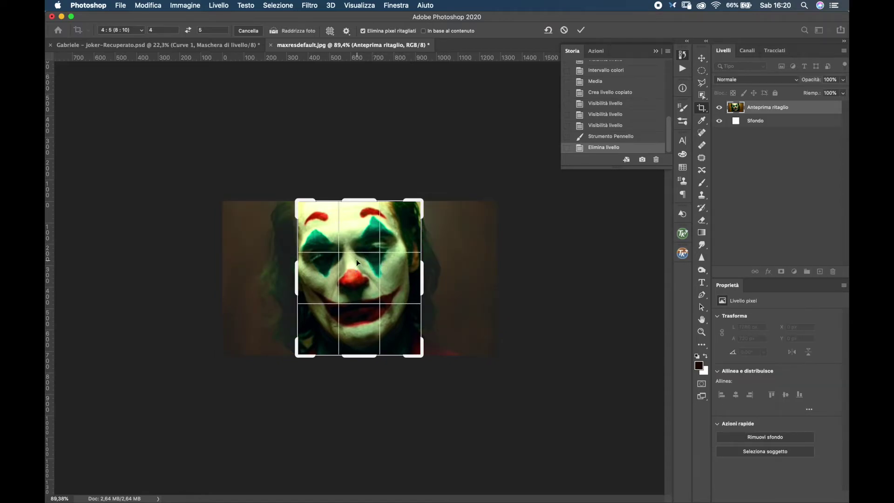
{"action": "left_click_drag", "start_coordinate": [361, 258], "coordinate": [367, 259]}
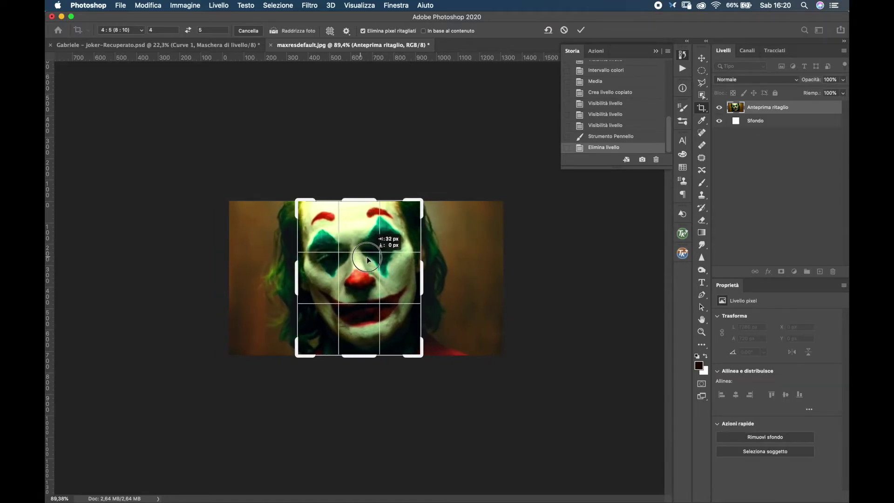
{"action": "key", "text": "Return"}
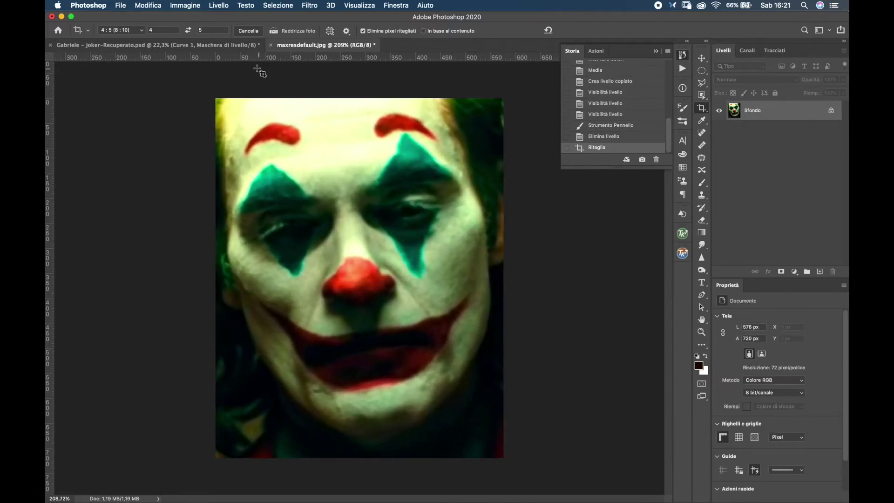
{"action": "left_click", "coordinate": [244, 45]}
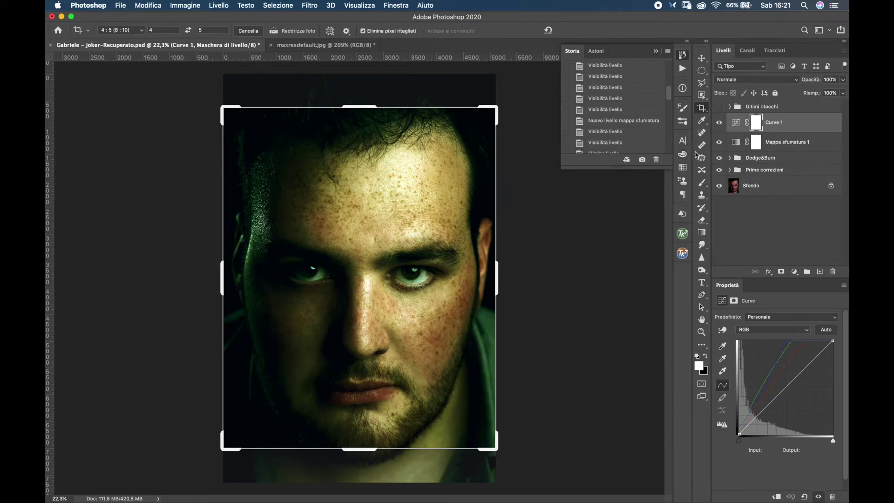
Step: Revert the Joker image's crop from History, restoring its full 1280×720 frame
{"action": "left_click", "coordinate": [702, 184]}
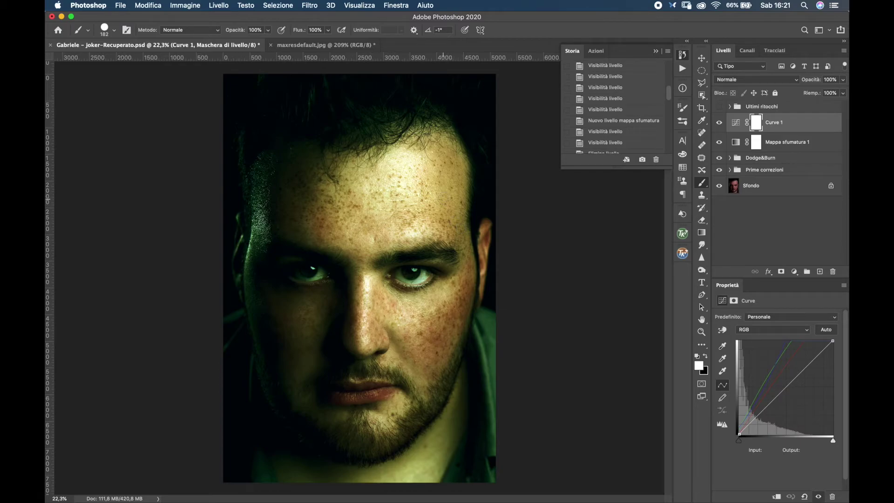
{"action": "left_click", "coordinate": [346, 45]}
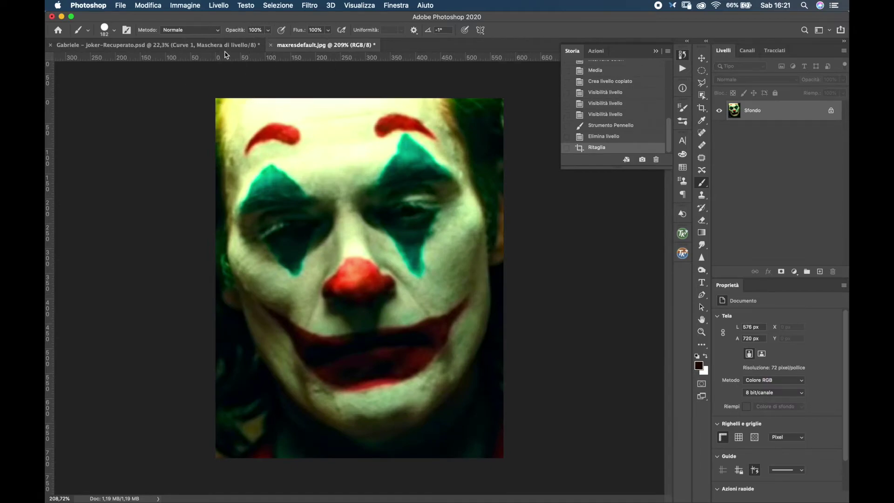
{"action": "left_click", "coordinate": [229, 47]}
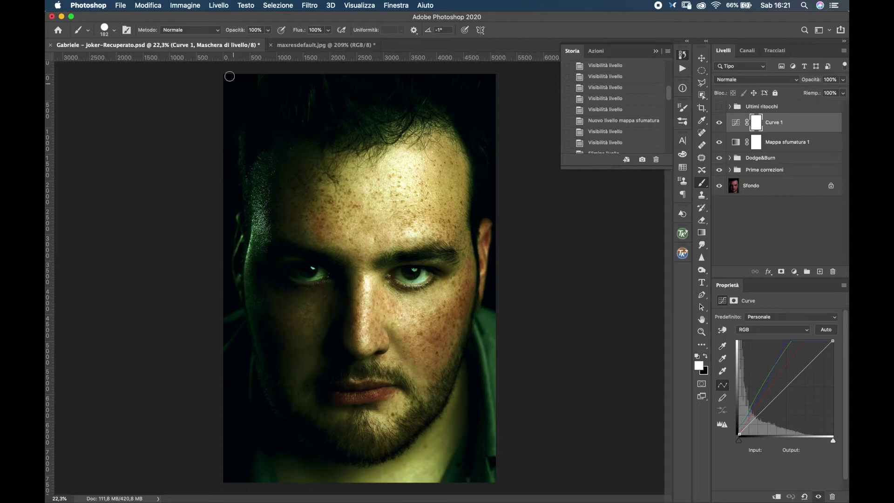
{"action": "left_click", "coordinate": [339, 45]}
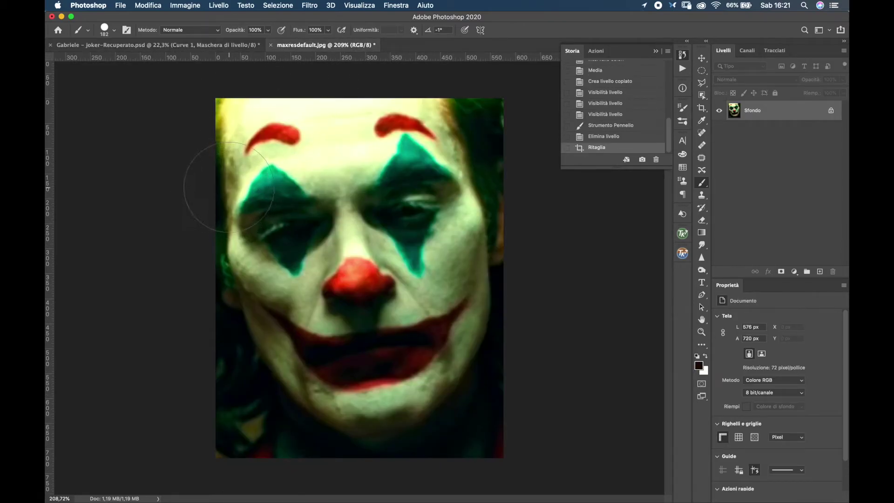
{"action": "left_click", "coordinate": [654, 135]}
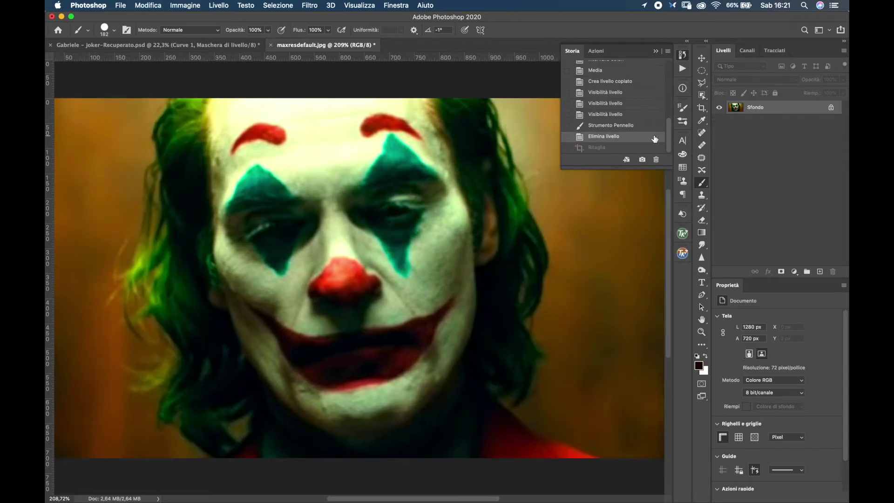
Step: Re-crop the Joker image to a 4:5, 576×720 portrait framing the face
{"action": "scroll", "coordinate": [357, 205], "scroll_direction": "down", "scroll_amount": 3}
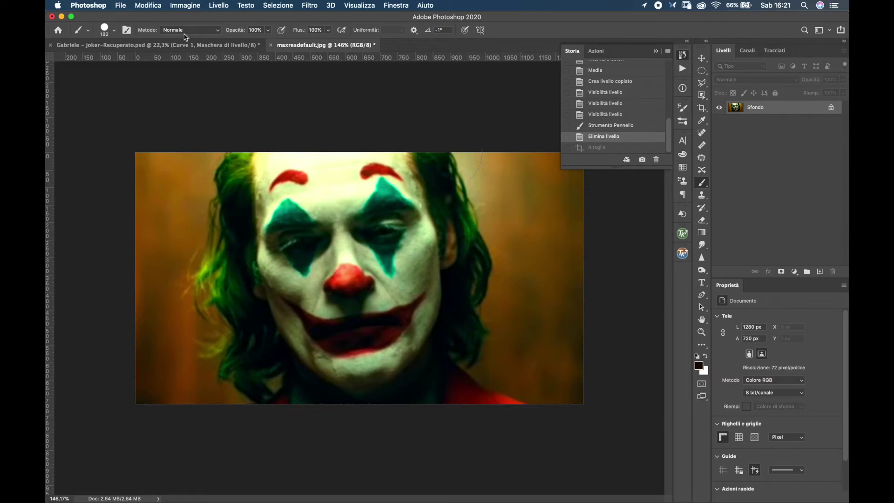
{"action": "left_click", "coordinate": [189, 45]}
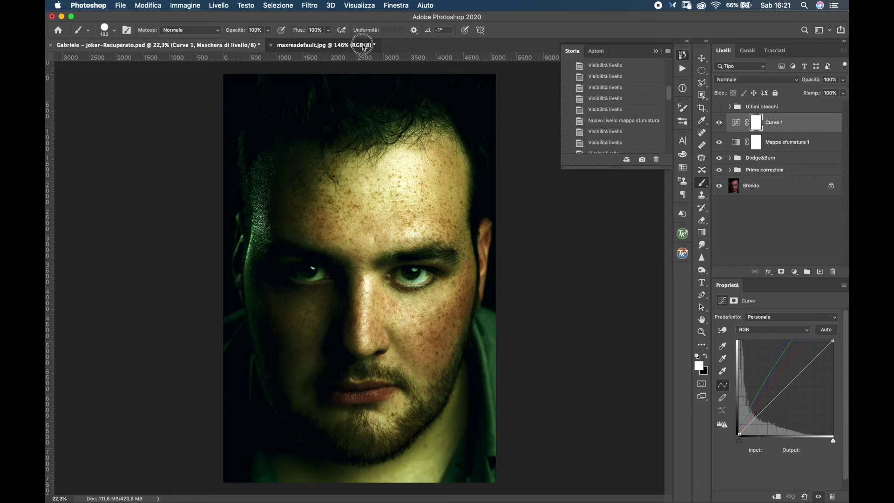
{"action": "left_click", "coordinate": [326, 44]}
{"action": "left_click", "coordinate": [158, 44]}
{"action": "left_click", "coordinate": [321, 45]}
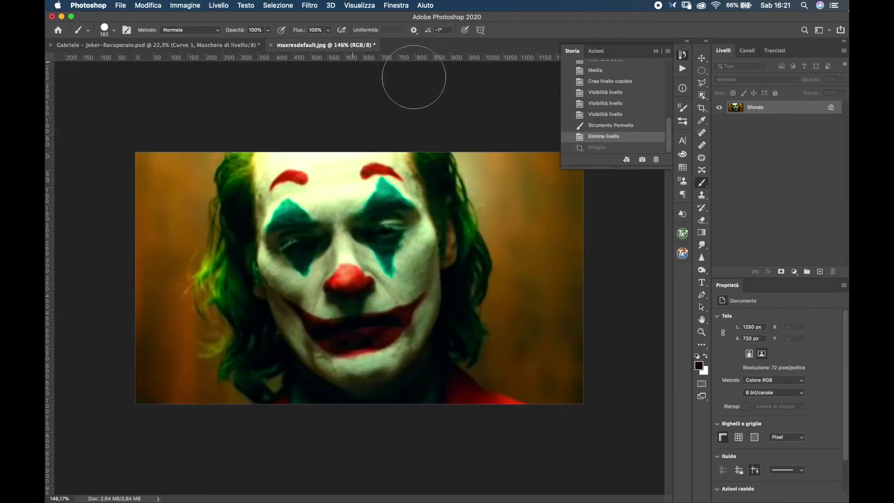
{"action": "left_click", "coordinate": [701, 108]}
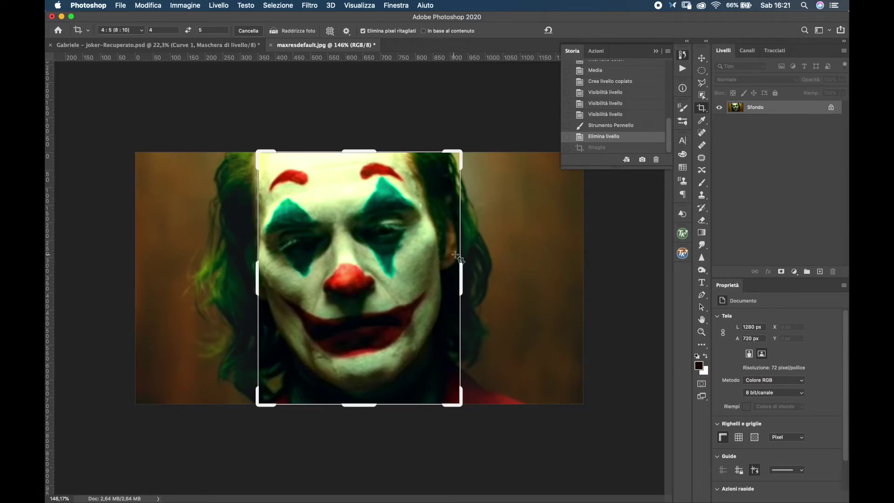
{"action": "mouse_move", "coordinate": [400, 268]}
{"action": "left_mouse_down"}
{"action": "mouse_move", "coordinate": [398, 277]}
{"action": "mouse_move", "coordinate": [401, 264]}
{"action": "left_mouse_up"}
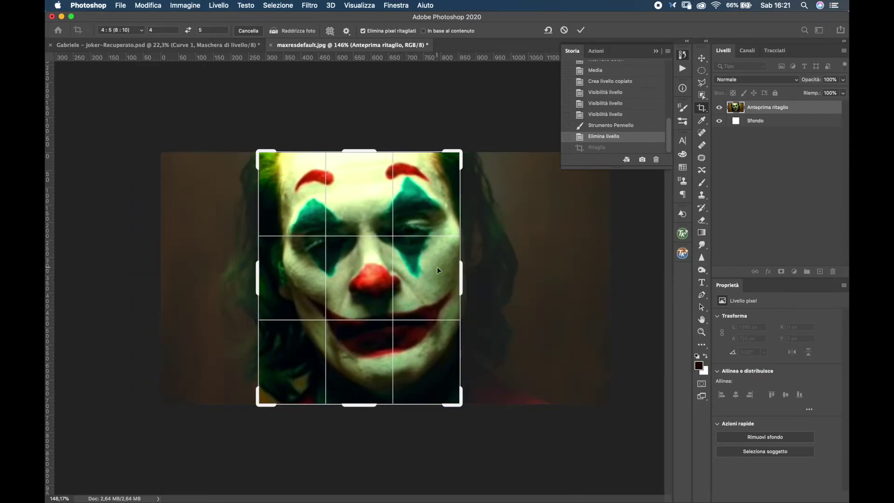
{"action": "key", "text": "Return"}
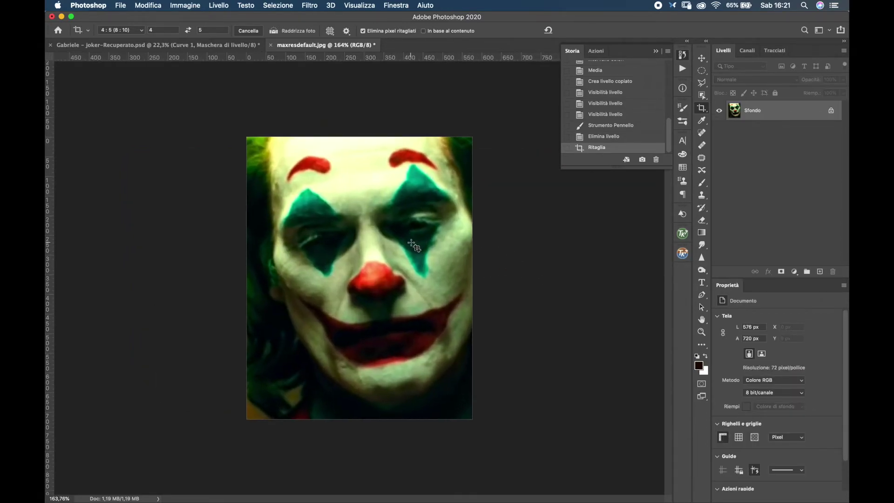
{"action": "left_click", "coordinate": [219, 47]}
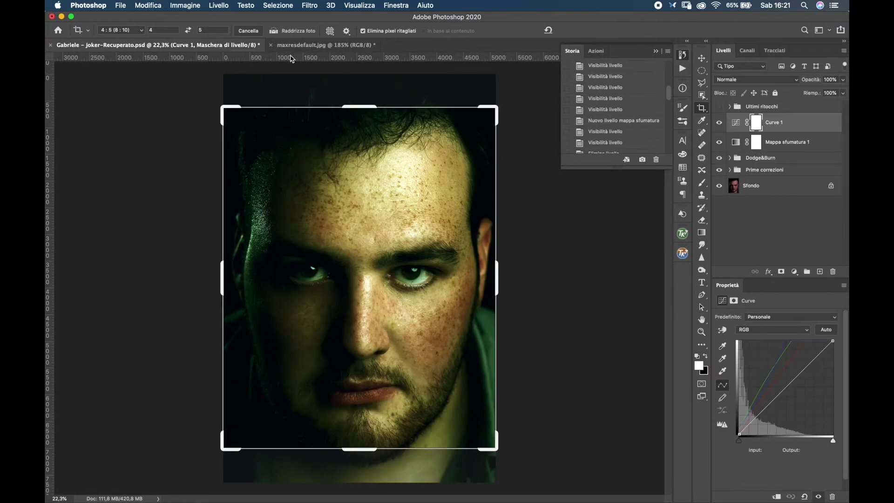
{"action": "left_click", "coordinate": [701, 184]}
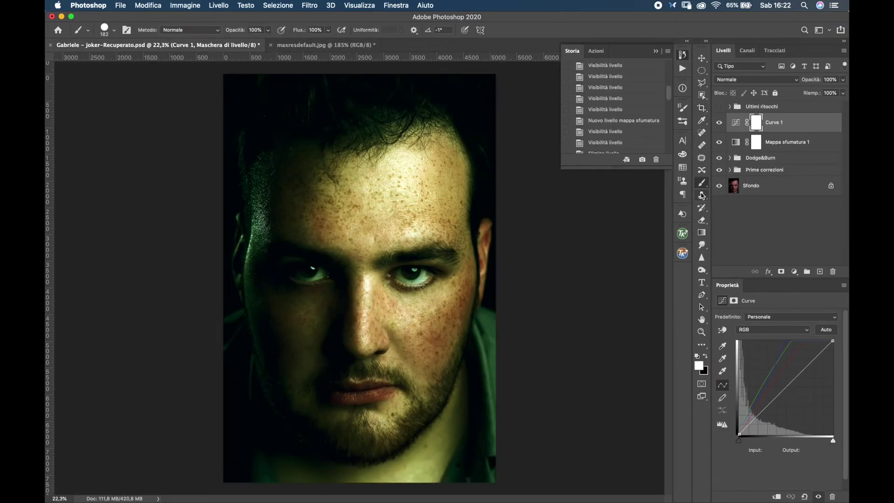
{"action": "left_click", "coordinate": [331, 47]}
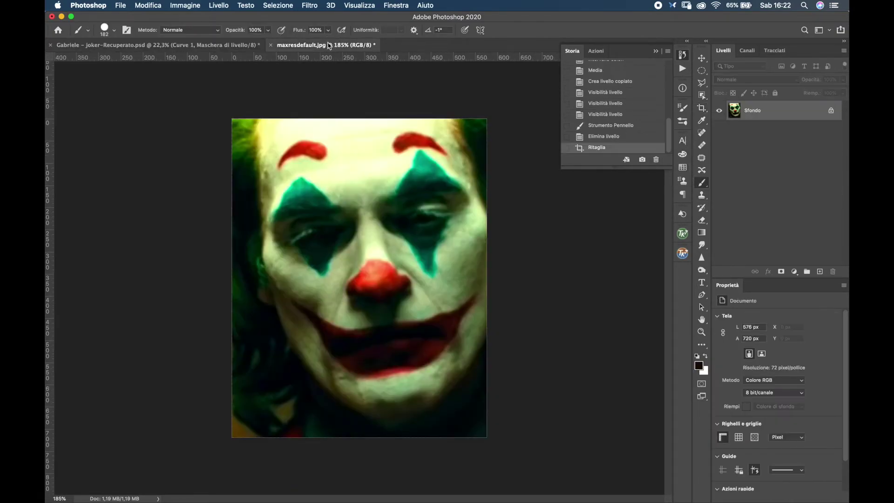
{"action": "left_click", "coordinate": [214, 45]}
{"action": "left_click", "coordinate": [331, 47]}
{"action": "left_click", "coordinate": [215, 45]}
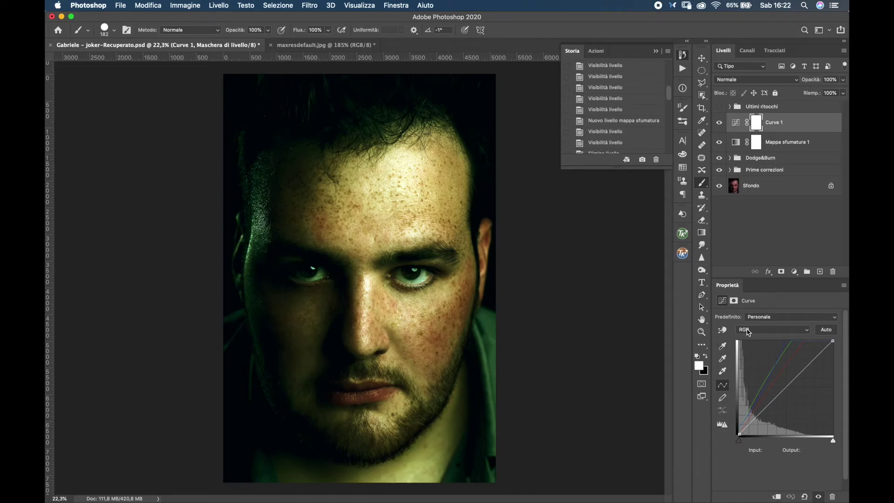
{"action": "left_click", "coordinate": [740, 434]}
{"action": "left_click_drag", "start_coordinate": [738, 435], "coordinate": [736, 431]}
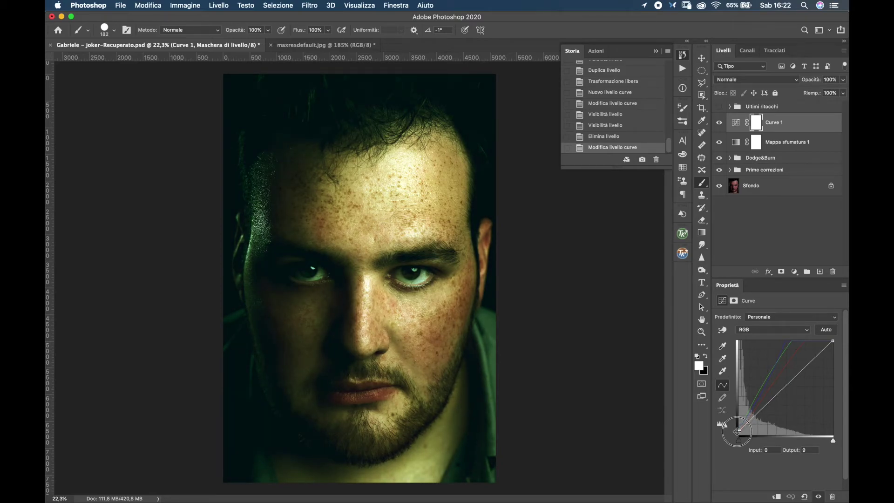
{"action": "left_click_drag", "start_coordinate": [736, 431], "coordinate": [735, 437]}
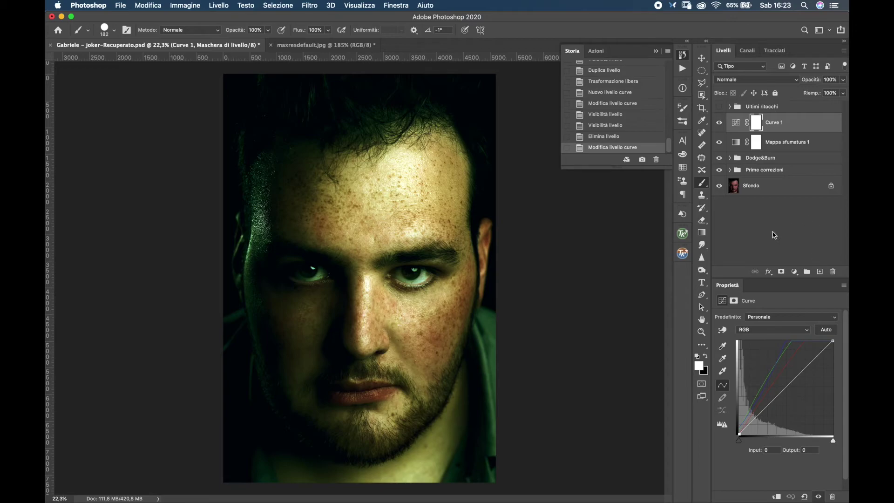
{"action": "left_click", "coordinate": [795, 273]}
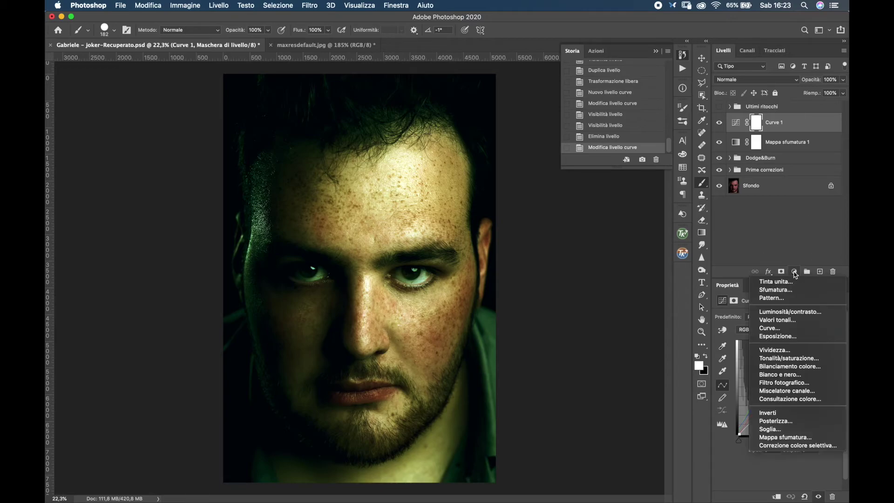
Step: Add a Tonalità/saturazione adjustment layer and trial saturation, lightness and hue changes, undoing each
{"action": "left_click", "coordinate": [803, 359]}
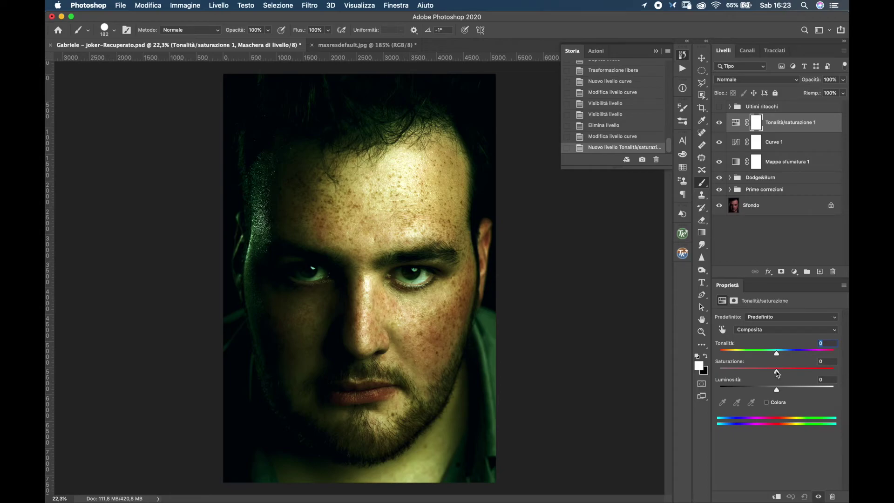
{"action": "mouse_move", "coordinate": [777, 372]}
{"action": "left_mouse_down"}
{"action": "mouse_move", "coordinate": [832, 373]}
{"action": "mouse_move", "coordinate": [774, 372]}
{"action": "left_mouse_up"}
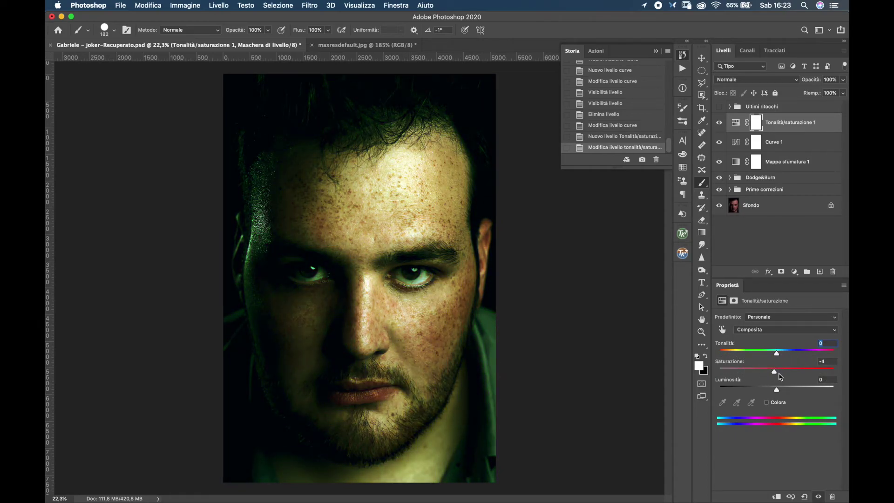
{"action": "key", "text": "ctrl+z"}
{"action": "mouse_move", "coordinate": [776, 389]}
{"action": "left_mouse_down"}
{"action": "mouse_move", "coordinate": [809, 396]}
{"action": "mouse_move", "coordinate": [788, 393]}
{"action": "left_mouse_up"}
{"action": "key", "text": "ctrl+z"}
{"action": "left_click", "coordinate": [777, 354]}
{"action": "mouse_move", "coordinate": [778, 354]}
{"action": "left_mouse_down"}
{"action": "mouse_move", "coordinate": [727, 354]}
{"action": "mouse_move", "coordinate": [802, 354]}
{"action": "left_mouse_up"}
{"action": "key", "text": "ctrl+z"}
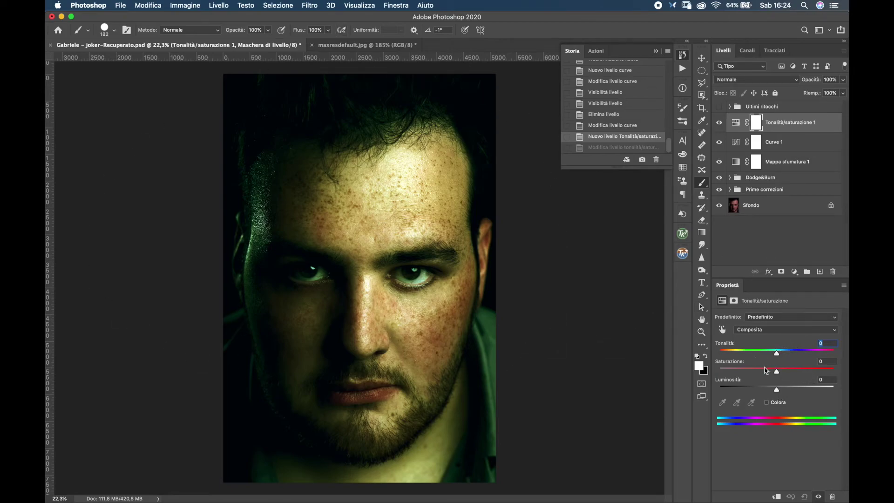
Step: Lower Saturazione to -41 to mute the portrait's colours
{"action": "left_click_drag", "start_coordinate": [776, 372], "coordinate": [764, 373]}
{"action": "left_click_drag", "start_coordinate": [764, 373], "coordinate": [754, 372]}
{"action": "left_click", "coordinate": [759, 372]}
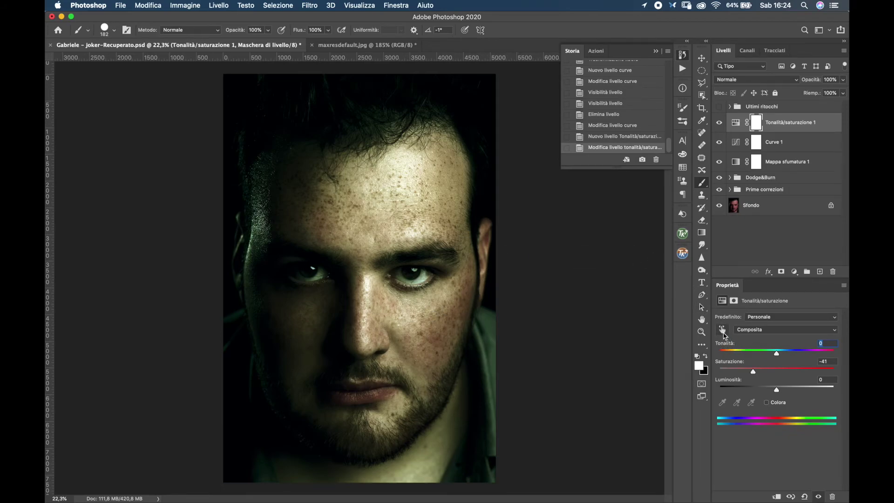
Step: Target the yellows directly on the image and lower their saturation slightly
{"action": "left_click", "coordinate": [723, 331]}
{"action": "left_click", "coordinate": [457, 313]}
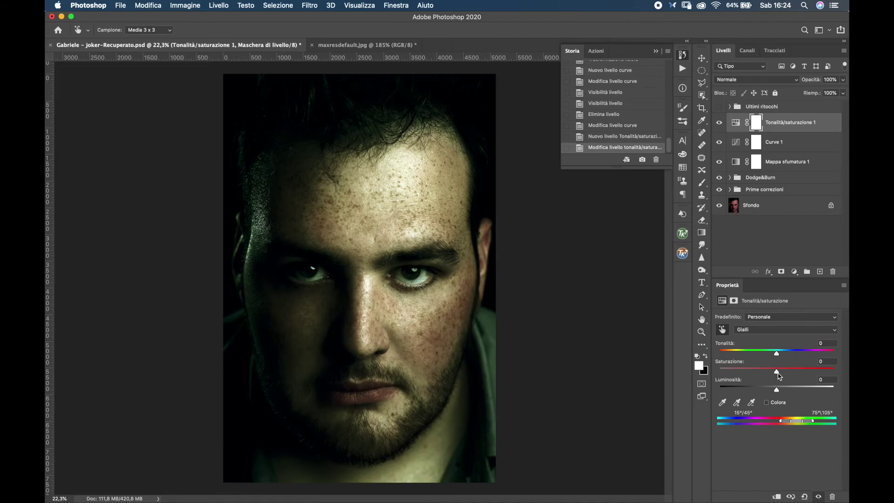
{"action": "left_click_drag", "start_coordinate": [777, 371], "coordinate": [773, 377]}
{"action": "key", "text": "b"}
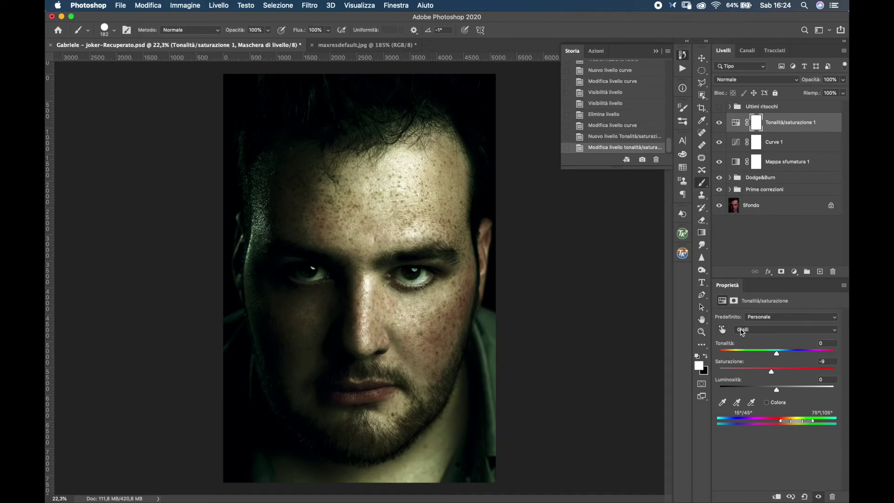
Step: Switch the adjustment to the Rossi range and trial different red saturation levels
{"action": "left_click", "coordinate": [743, 329]}
{"action": "left_click", "coordinate": [743, 323]}
{"action": "left_click_drag", "start_coordinate": [771, 371], "coordinate": [828, 382]}
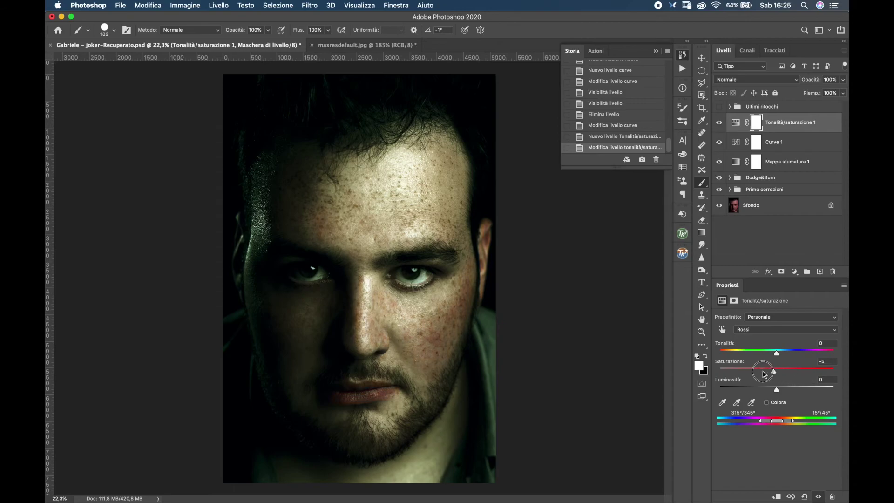
{"action": "left_click_drag", "start_coordinate": [828, 381], "coordinate": [778, 374]}
{"action": "left_click_drag", "start_coordinate": [778, 374], "coordinate": [778, 371]}
Step: Set the Rossi hue to +12 and saturation to -11, then hide the adjustment to compare
{"action": "left_click_drag", "start_coordinate": [777, 355], "coordinate": [780, 356]}
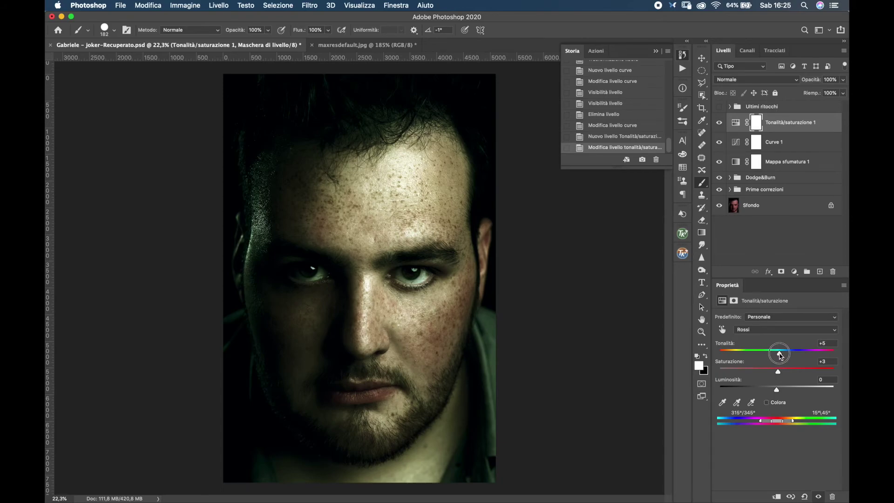
{"action": "left_click_drag", "start_coordinate": [782, 356], "coordinate": [757, 352]}
{"action": "mouse_move", "coordinate": [757, 353]}
{"action": "left_mouse_down"}
{"action": "mouse_move", "coordinate": [817, 360]}
{"action": "mouse_move", "coordinate": [777, 357]}
{"action": "mouse_move", "coordinate": [784, 361]}
{"action": "left_mouse_up"}
{"action": "left_click_drag", "start_coordinate": [777, 372], "coordinate": [771, 374]}
{"action": "left_click", "coordinate": [720, 123]}
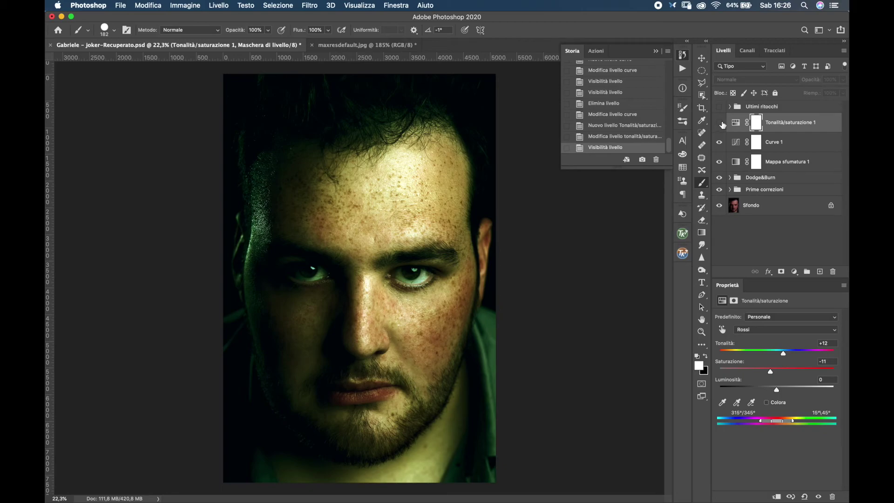
Step: Toggle Tonalità/saturazione 1 on and off with the whole portrait in view
{"action": "left_click", "coordinate": [719, 124]}
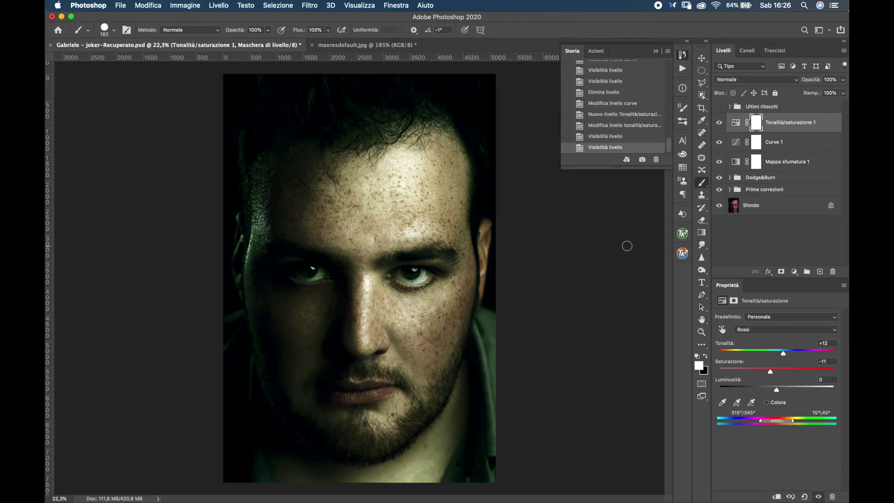
{"action": "key", "text": "super+minus"}
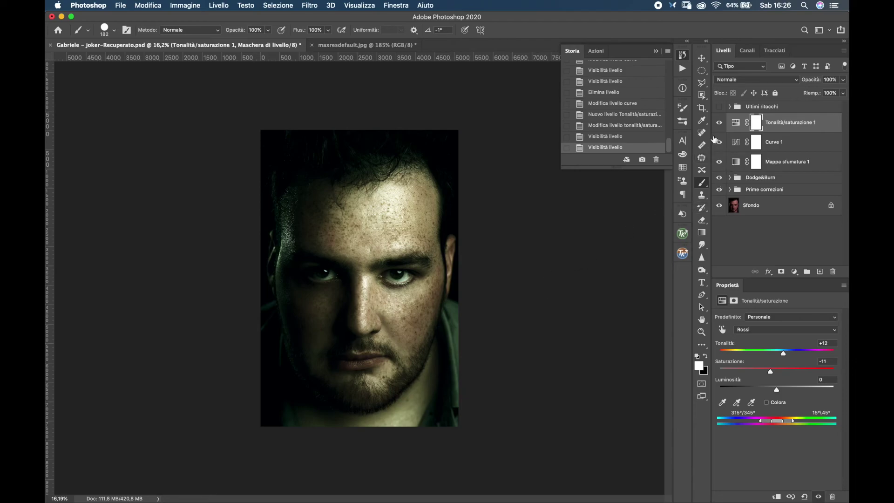
{"action": "left_click", "coordinate": [720, 124]}
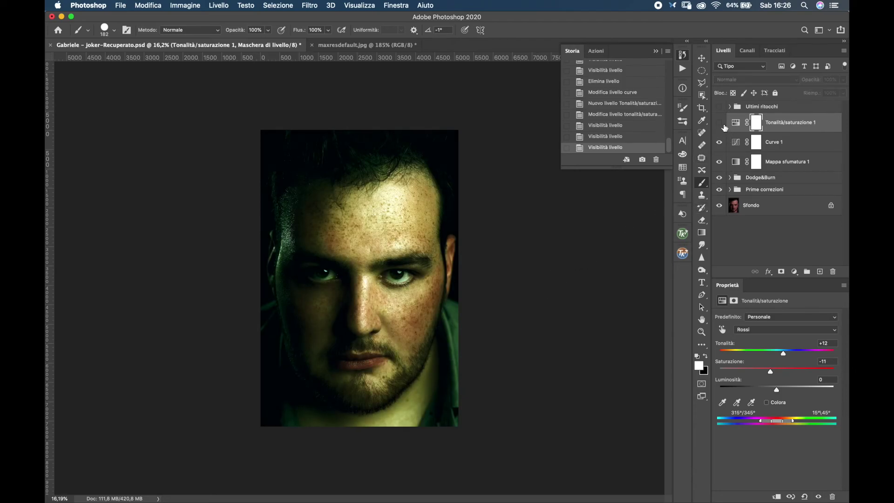
{"action": "left_click", "coordinate": [720, 123]}
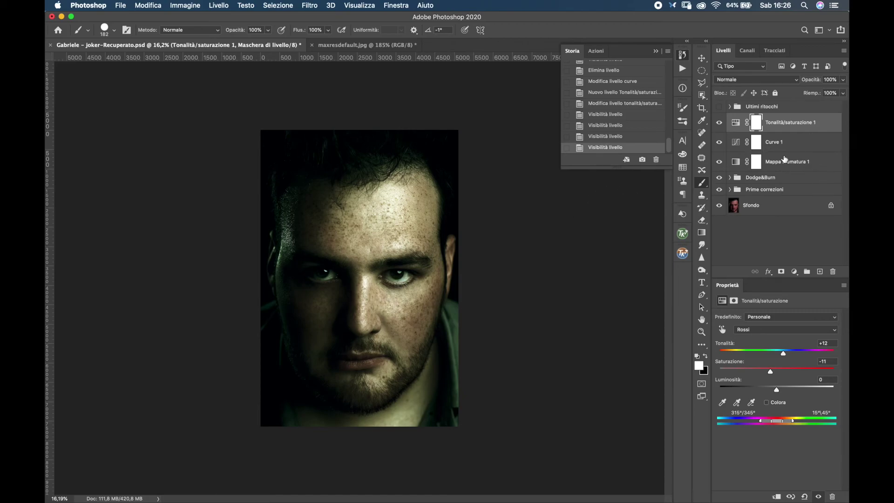
Step: Hide and re-show Mappa sfumatura 1, Curve 1 and Tonalità/saturazione 1, then select the gradient map layer
{"action": "left_click", "coordinate": [719, 123]}
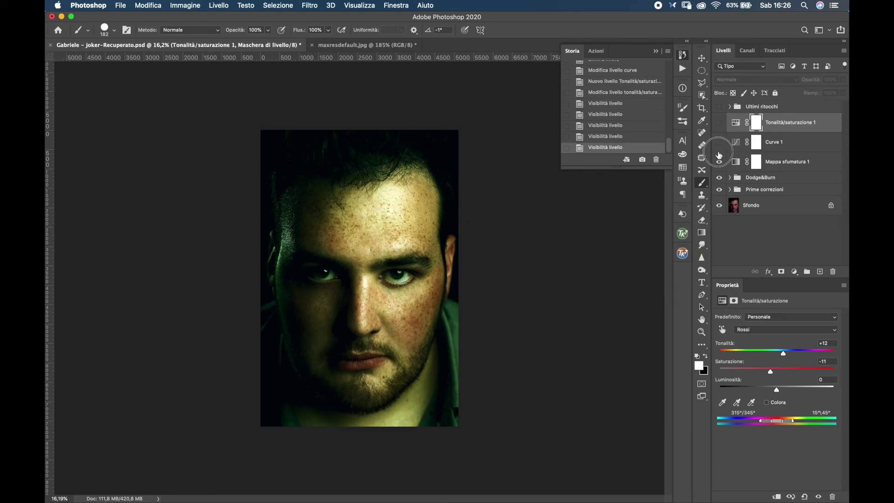
{"action": "left_click_drag", "start_coordinate": [719, 143], "coordinate": [719, 162]}
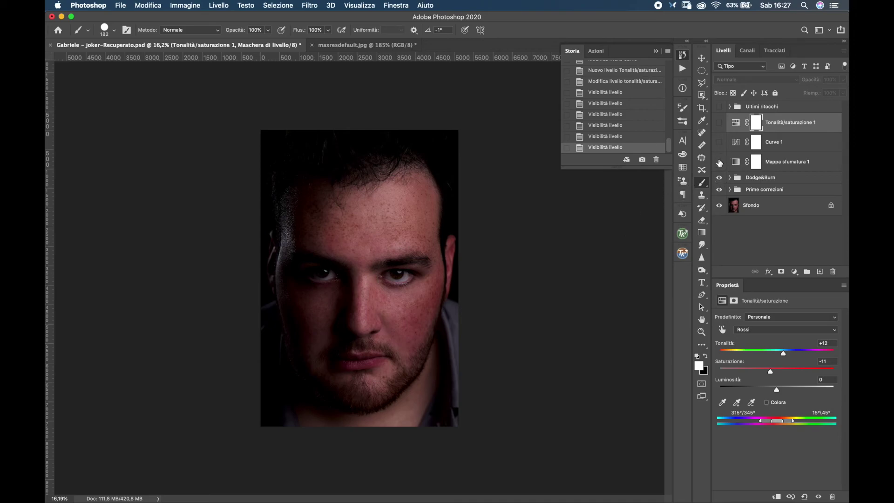
{"action": "left_click", "coordinate": [719, 161]}
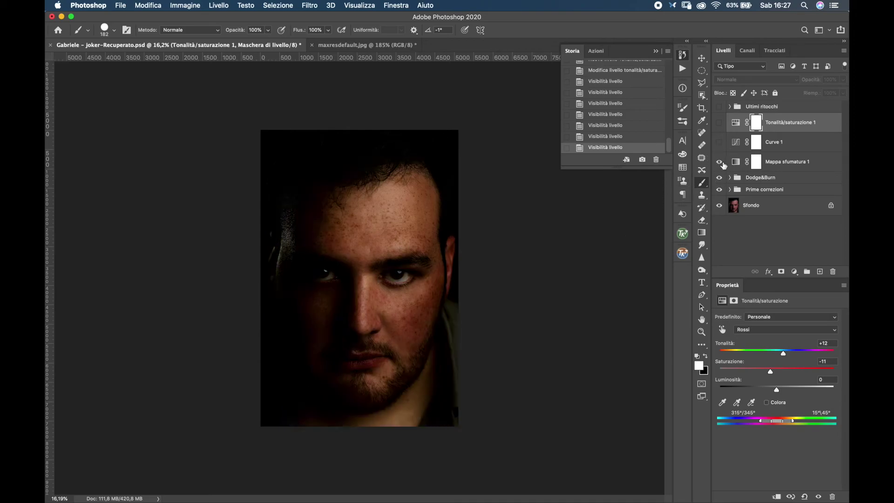
{"action": "left_click", "coordinate": [719, 142]}
{"action": "left_click", "coordinate": [719, 122]}
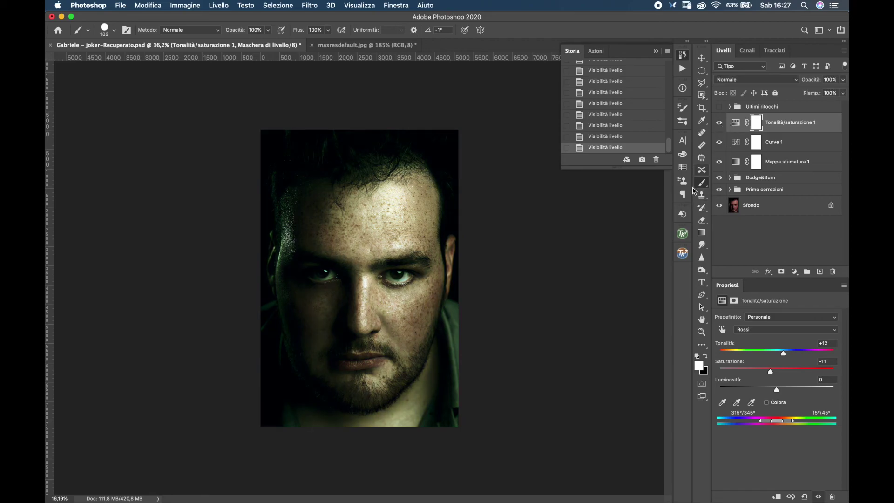
{"action": "left_click", "coordinate": [740, 163]}
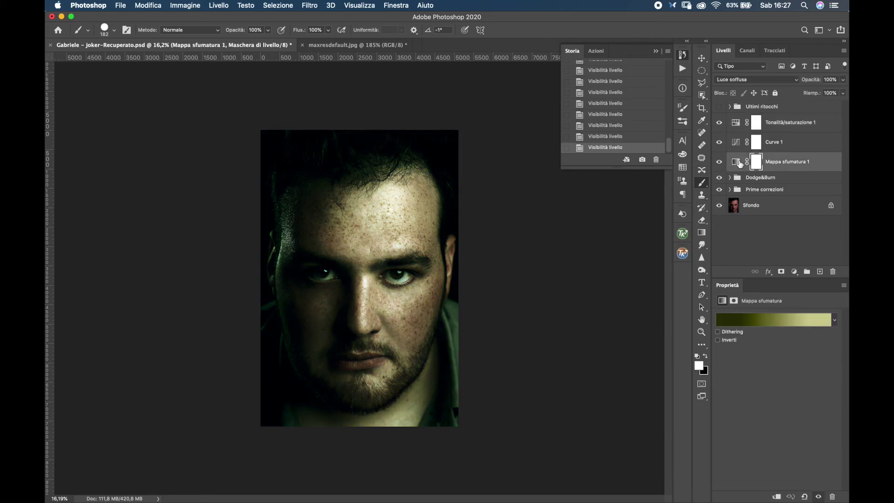
{"action": "mouse_move", "coordinate": [818, 81]}
{"action": "left_mouse_down"}
{"action": "mouse_move", "coordinate": [793, 94]}
{"action": "mouse_move", "coordinate": [813, 84]}
{"action": "left_mouse_up"}
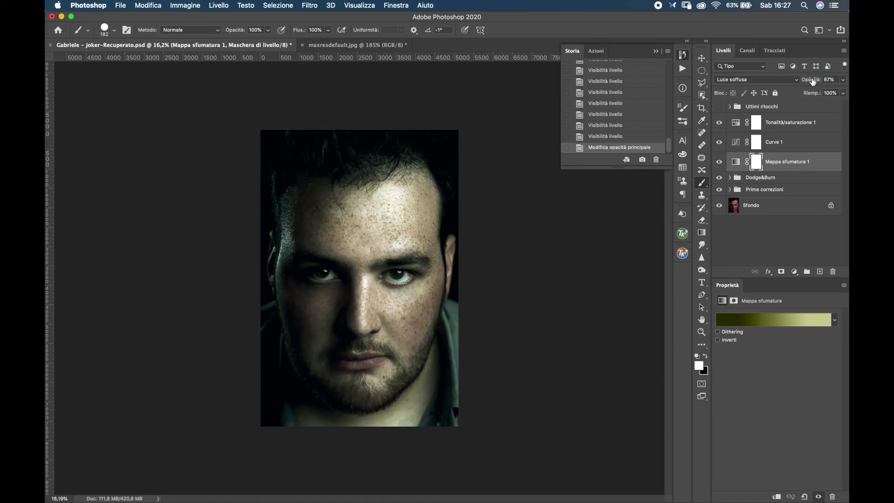
{"action": "left_click_drag", "start_coordinate": [814, 84], "coordinate": [813, 91]}
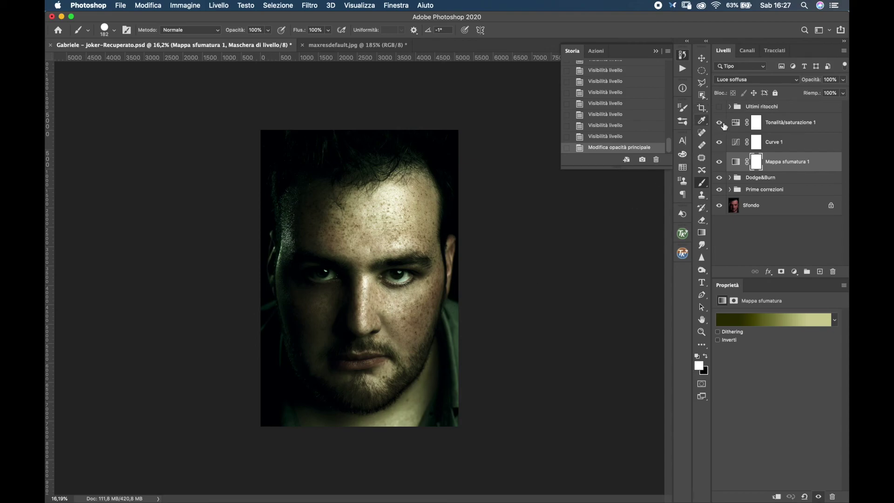
Step: Turn on the Ultimi ritocchi group and toggle it repeatedly while zoomed in to compare
{"action": "left_click", "coordinate": [719, 107]}
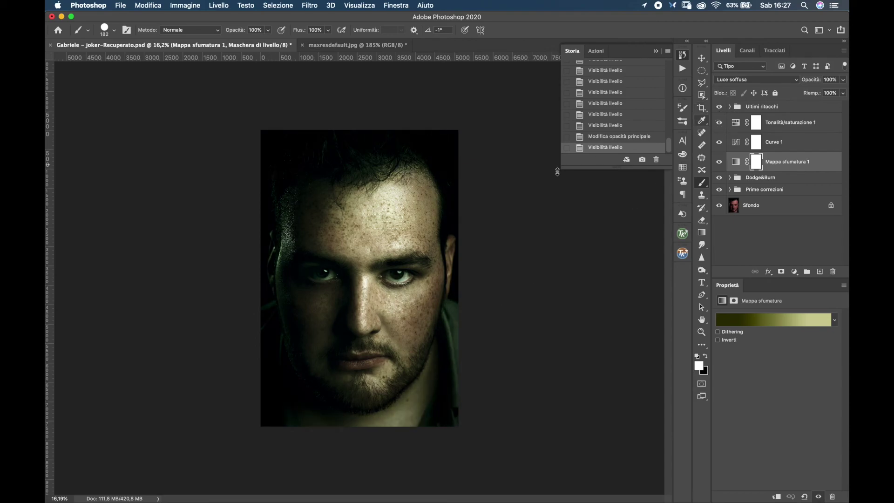
{"action": "scroll", "coordinate": [458, 217], "scroll_direction": "up", "scroll_amount": 3}
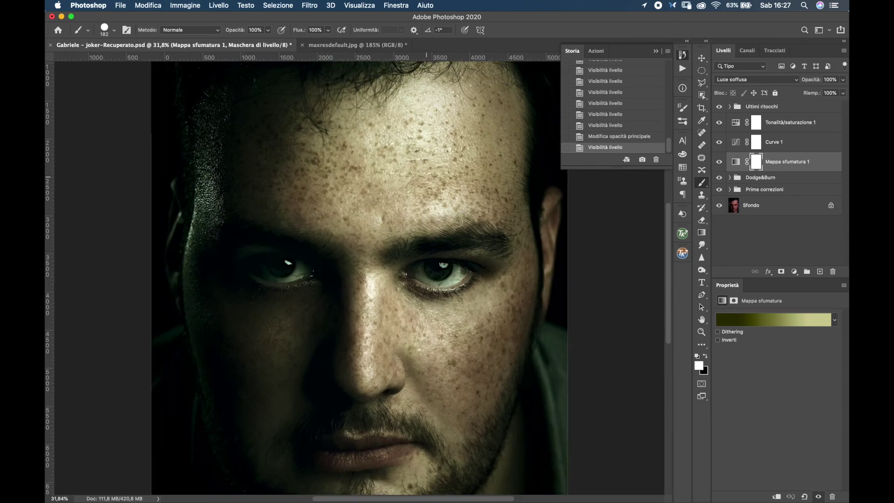
{"action": "scroll", "coordinate": [459, 221], "scroll_direction": "up", "scroll_amount": 3}
{"action": "scroll", "coordinate": [459, 228], "scroll_direction": "up", "scroll_amount": 2}
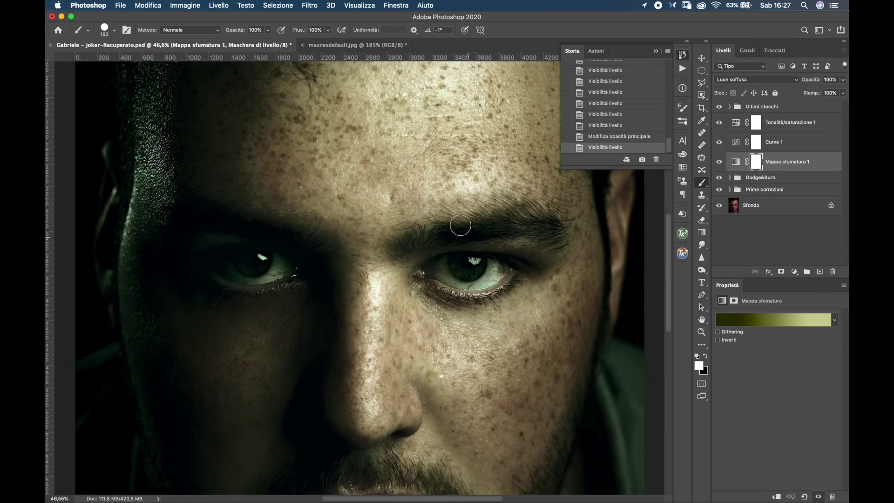
{"action": "scroll", "coordinate": [466, 225], "scroll_direction": "down", "scroll_amount": 3}
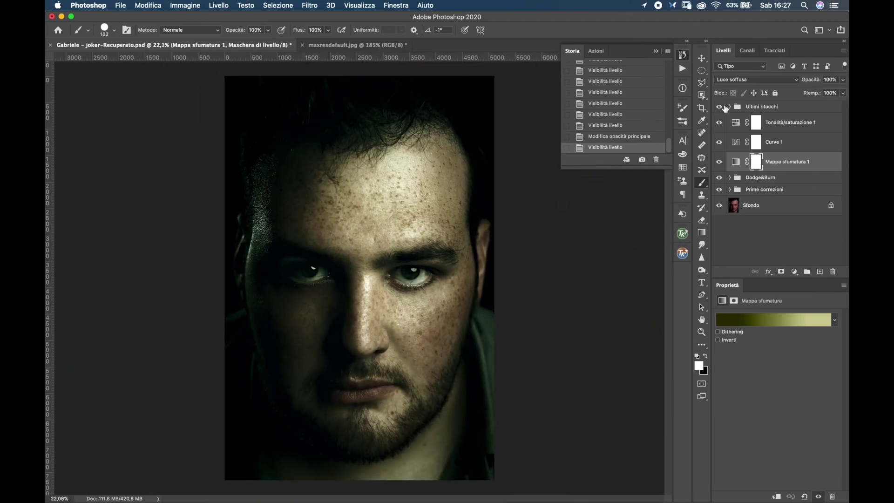
{"action": "left_click", "coordinate": [723, 108]}
{"action": "left_click", "coordinate": [723, 111]}
{"action": "left_click", "coordinate": [721, 109]}
{"action": "left_click", "coordinate": [720, 107]}
{"action": "left_click", "coordinate": [720, 107]}
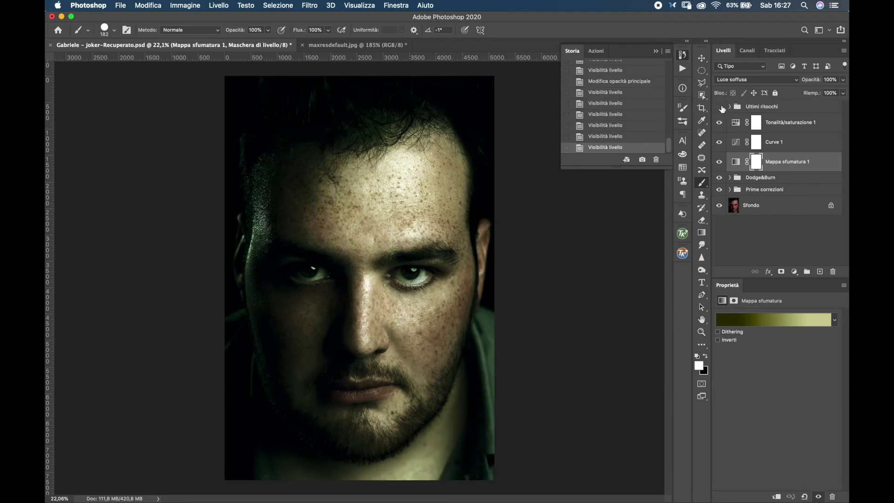
{"action": "left_click", "coordinate": [720, 109]}
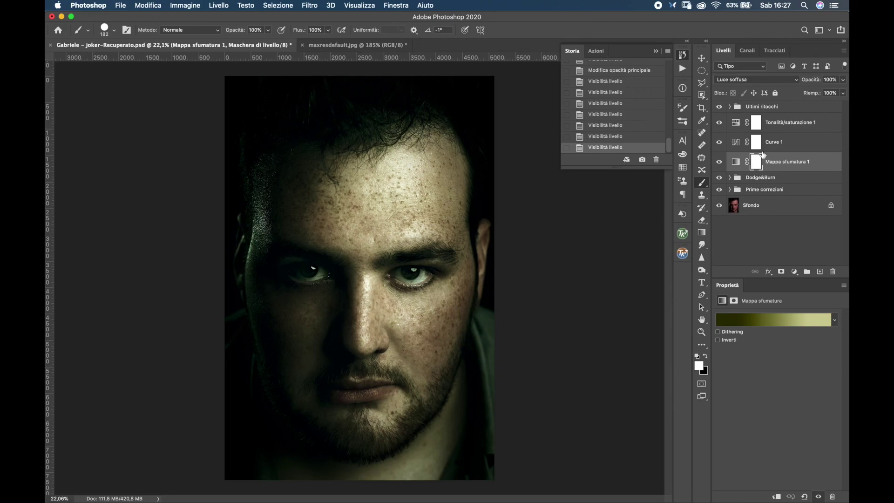
{"action": "left_click", "coordinate": [719, 108]}
{"action": "left_click", "coordinate": [720, 110]}
Step: Compare Ultimi ritocchi up close on the right eye, then zoom back out to fit
{"action": "scroll", "coordinate": [362, 281], "scroll_direction": "up", "scroll_amount": 5}
{"action": "scroll", "coordinate": [360, 279], "scroll_direction": "up", "scroll_amount": 1}
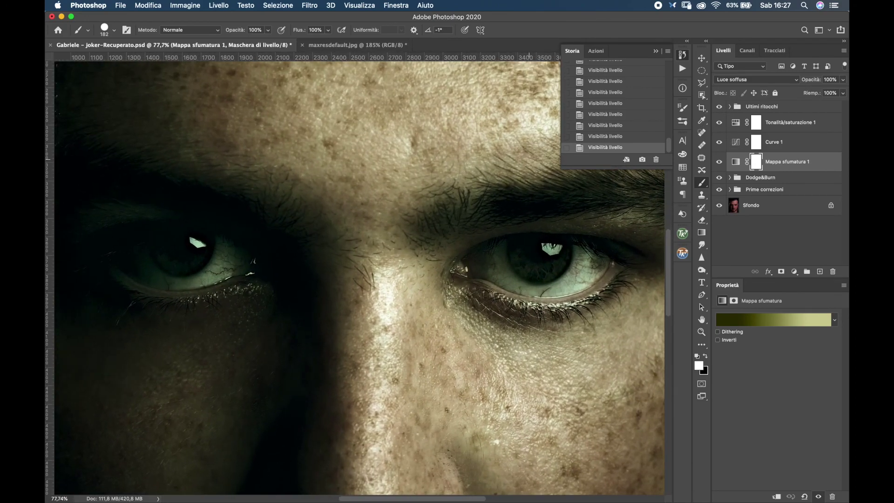
{"action": "left_click_drag", "start_coordinate": [498, 343], "coordinate": [385, 341]}
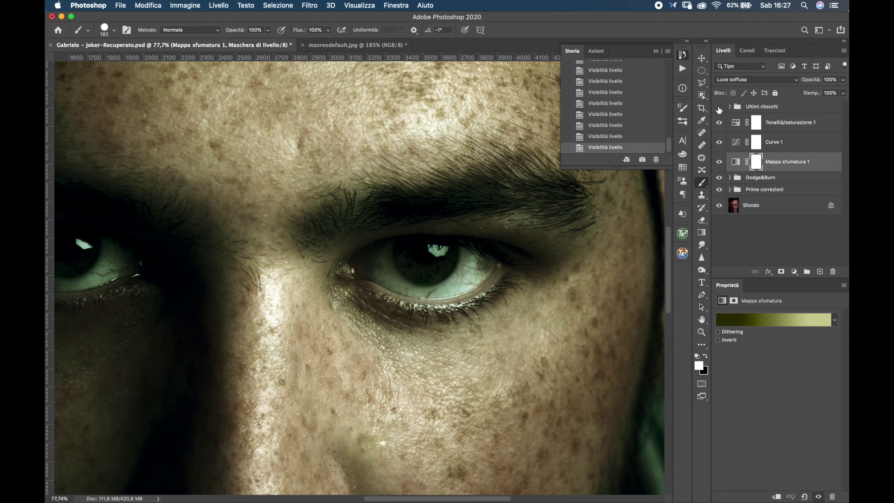
{"action": "left_click", "coordinate": [719, 108]}
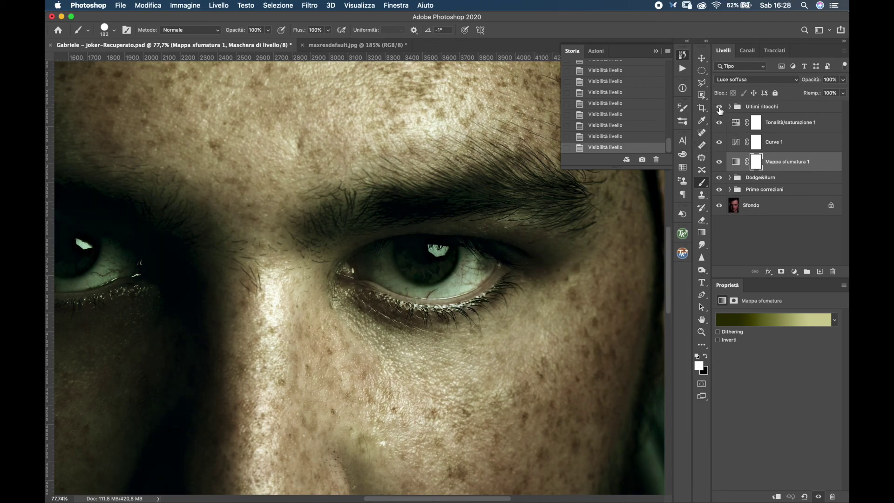
{"action": "left_click", "coordinate": [719, 107]}
{"action": "scroll", "coordinate": [545, 258], "scroll_direction": "down", "scroll_amount": 3}
{"action": "scroll", "coordinate": [548, 259], "scroll_direction": "down", "scroll_amount": 3}
{"action": "scroll", "coordinate": [547, 259], "scroll_direction": "down", "scroll_amount": 1}
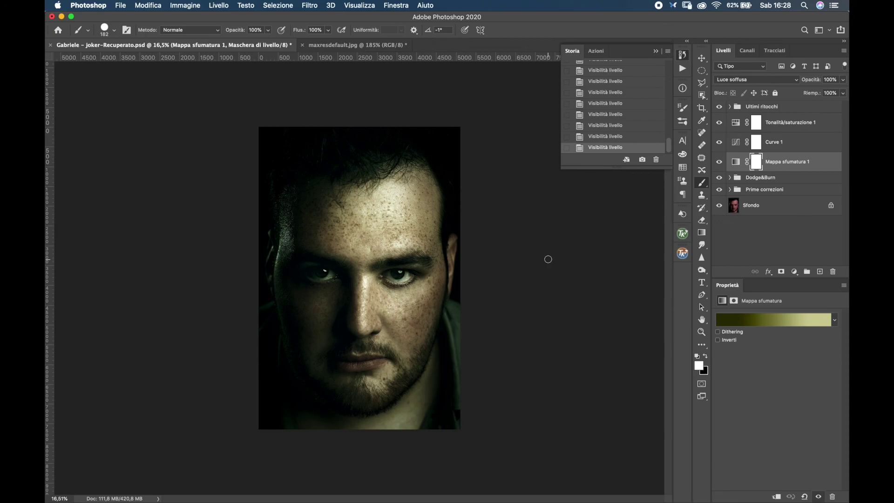
{"action": "mouse_move", "coordinate": [719, 107]}
{"action": "left_mouse_down"}
{"action": "mouse_move", "coordinate": [719, 162]}
{"action": "mouse_move", "coordinate": [719, 122]}
{"action": "left_mouse_up"}
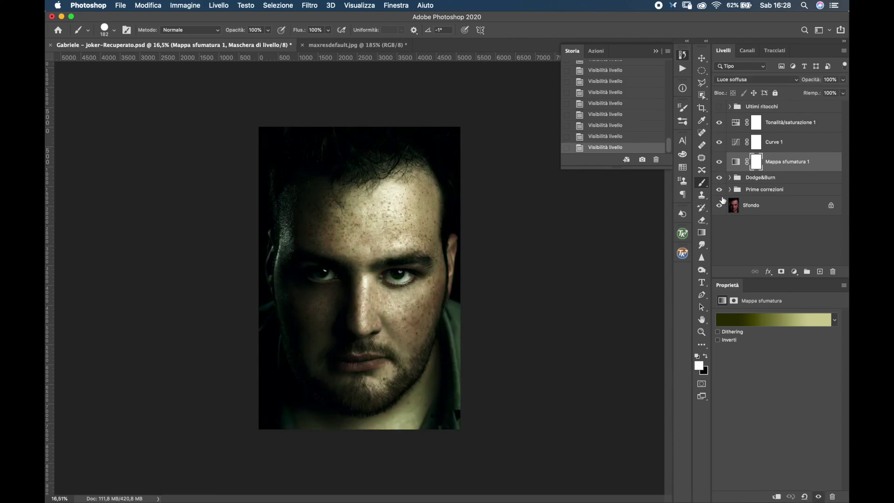